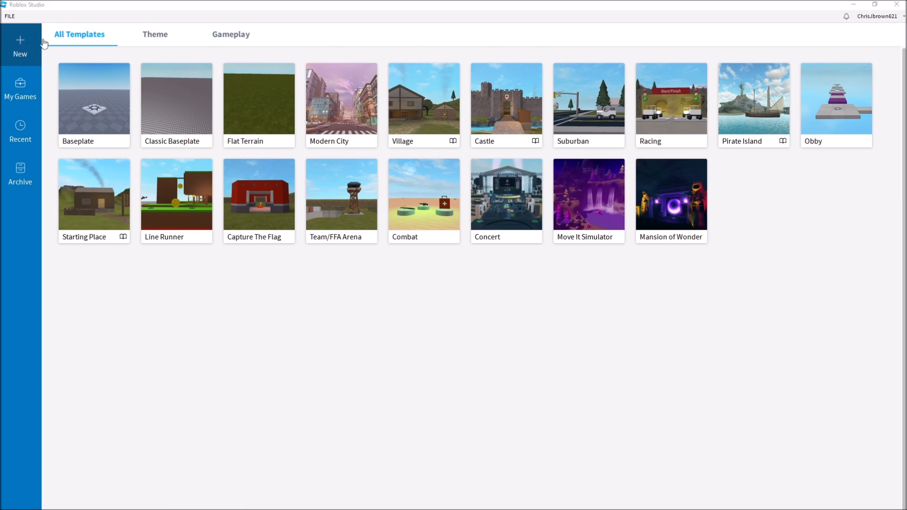
# Create a place from the Baseplate template and move the spawn location high above the baseplate.
pyautogui.click(94, 132)
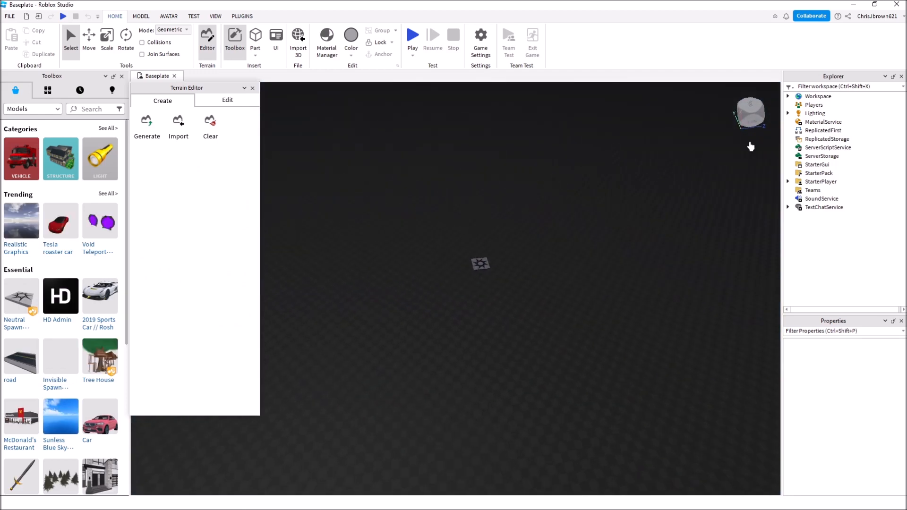
pyautogui.click(480, 260)
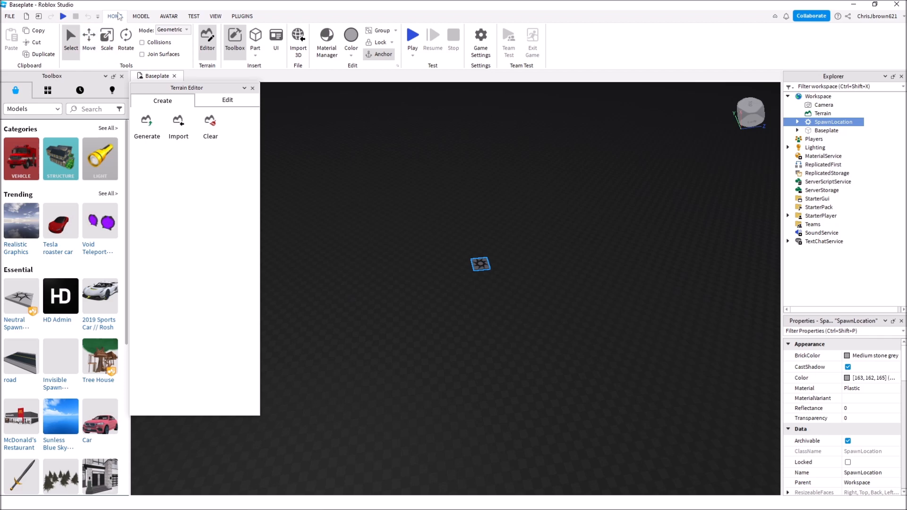
pyautogui.click(90, 40)
pyautogui.moveTo(488, 206); pyautogui.dragTo(495, 128)
pyautogui.moveTo(499, 331); pyautogui.dragTo(504, 326, button='right')
pyautogui.moveTo(525, 328); pyautogui.dragTo(532, 118)
pyautogui.moveTo(500, 251); pyautogui.dragTo(481, 350, button='right')
pyautogui.press('f')
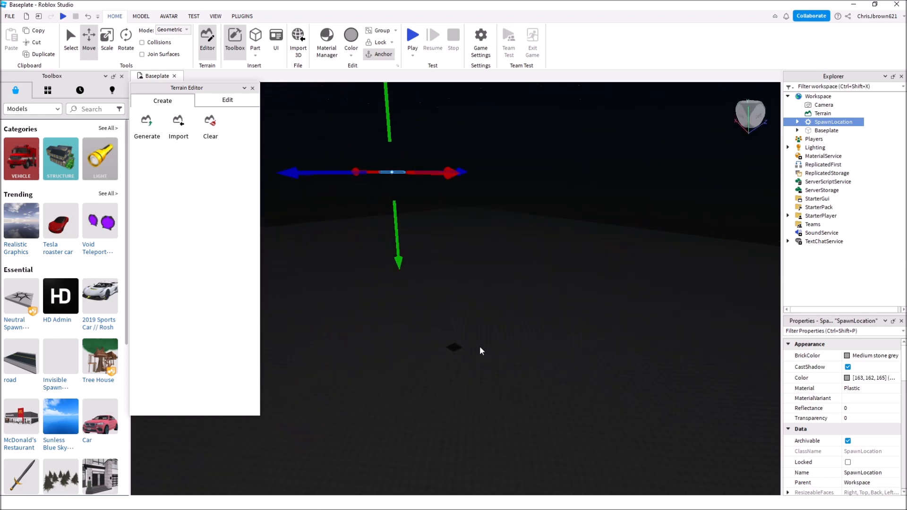
pyautogui.moveTo(519, 276); pyautogui.dragTo(519, 187)
pyautogui.moveTo(519, 401); pyautogui.dragTo(516, 407, button='right')
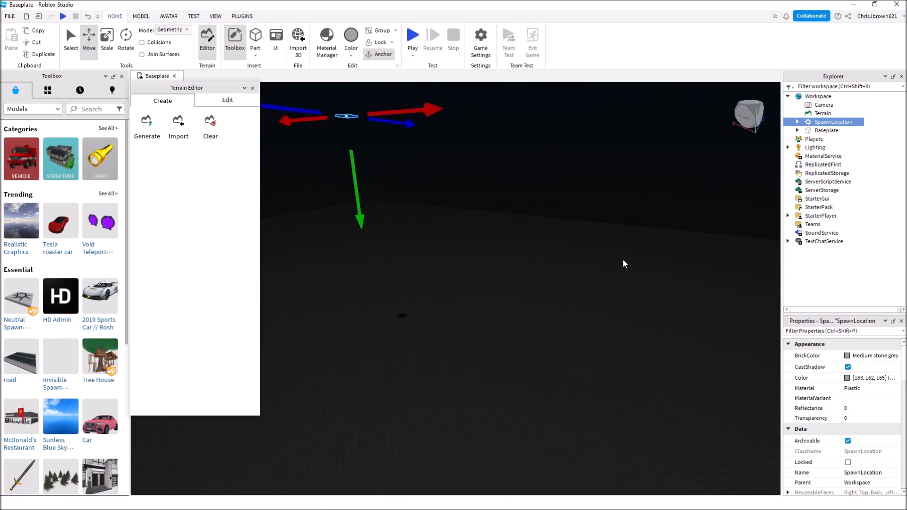
# Delete the Baseplate part from the workspace, leaving the spawn location in place.
pyautogui.click(826, 134)
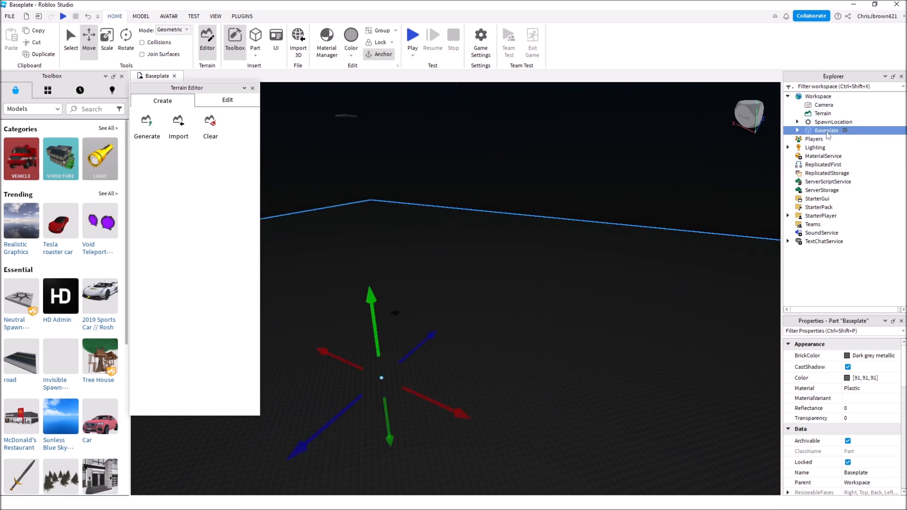
pyautogui.press('Delete')
pyautogui.moveTo(516, 266); pyautogui.dragTo(505, 267, button='right')
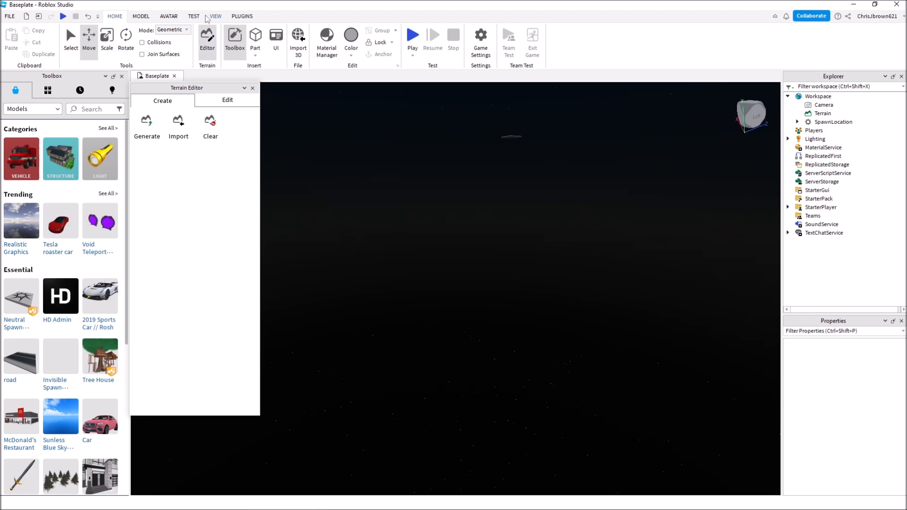
# Set up terrain generation in the Terrain Editor and stretch the region along Z to about 1412 studs.
pyautogui.click(215, 17)
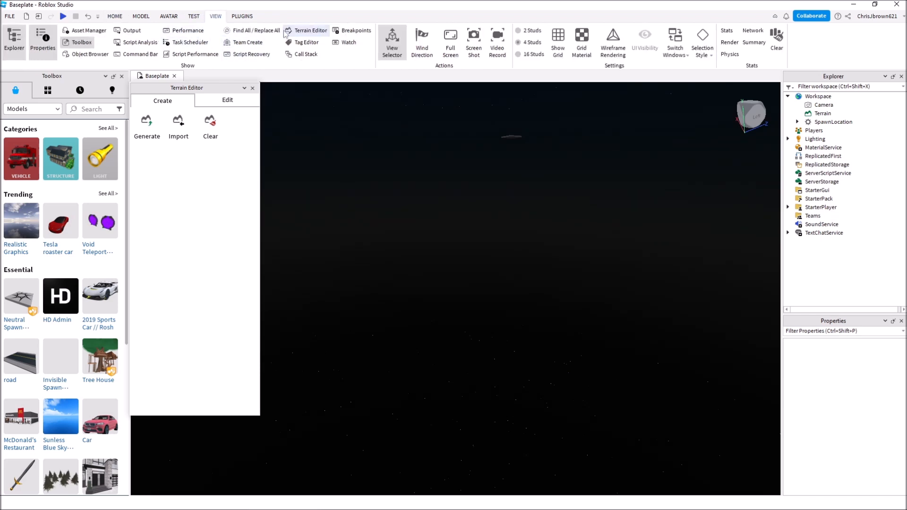
pyautogui.click(308, 31)
pyautogui.click(308, 31)
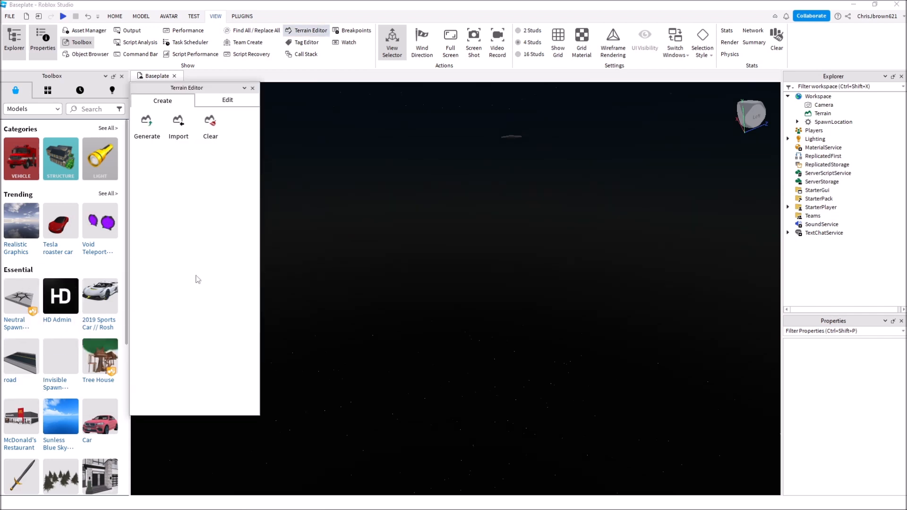
pyautogui.click(151, 137)
pyautogui.moveTo(569, 299); pyautogui.dragTo(563, 319, button='right')
pyautogui.moveTo(499, 256); pyautogui.dragTo(817, 252)
pyautogui.moveTo(428, 254); pyautogui.dragTo(204, 245)
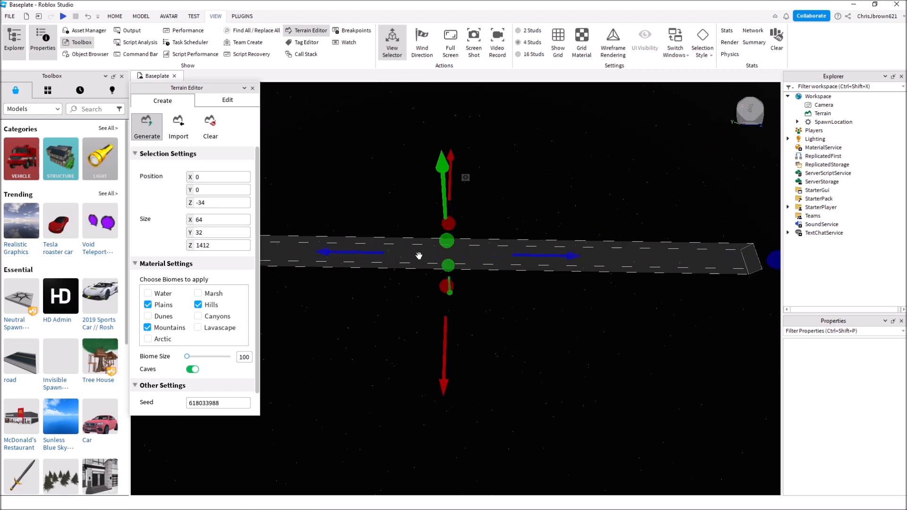
# Widen the terrain region in both directions along X to about 1316 studs.
pyautogui.moveTo(450, 289); pyautogui.dragTo(440, 489)
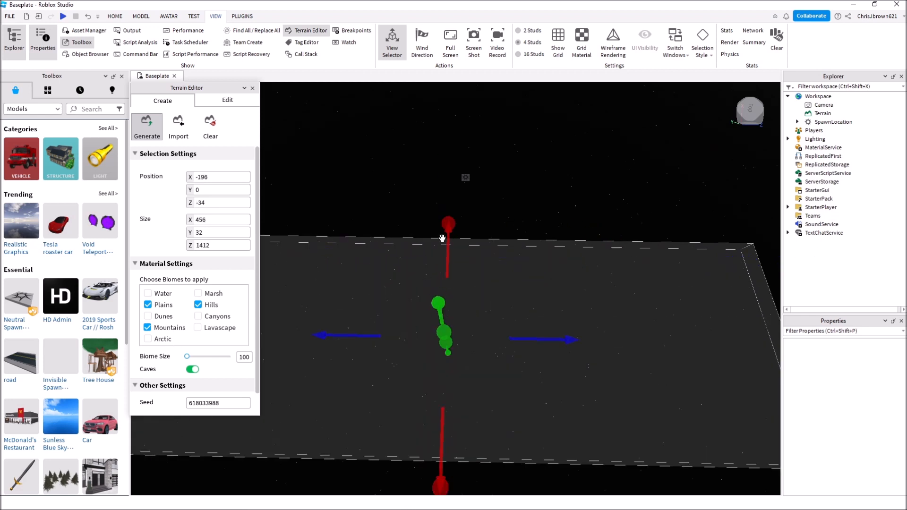
pyautogui.moveTo(443, 180); pyautogui.dragTo(452, 92)
pyautogui.scroll(-3, 463, 309)
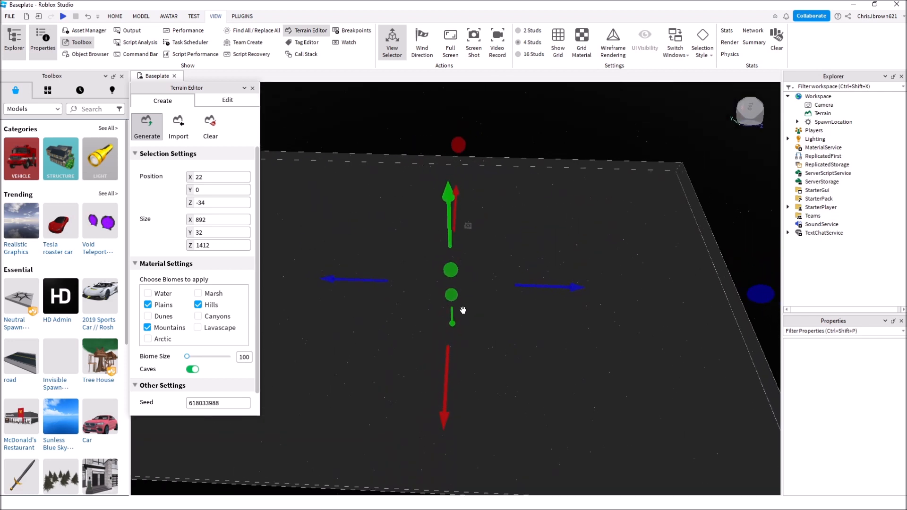
pyautogui.scroll(-5, 463, 310)
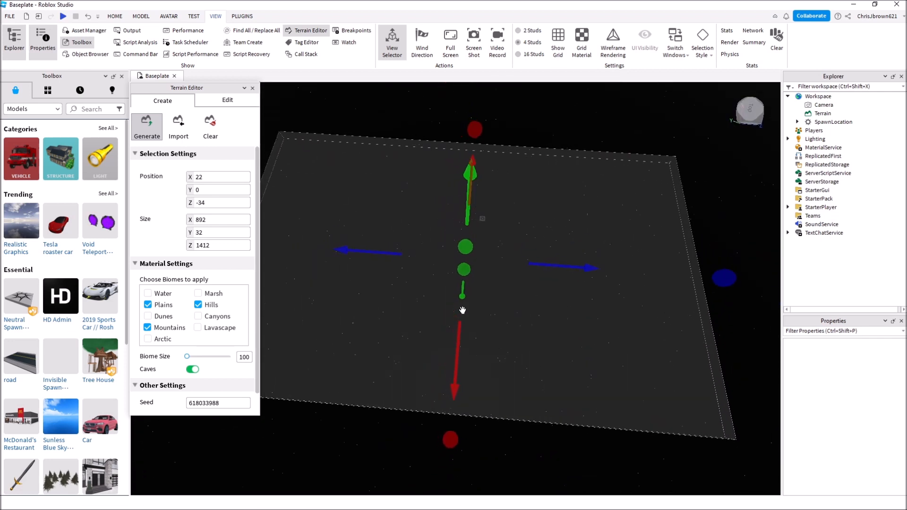
pyautogui.moveTo(458, 344); pyautogui.dragTo(452, 486)
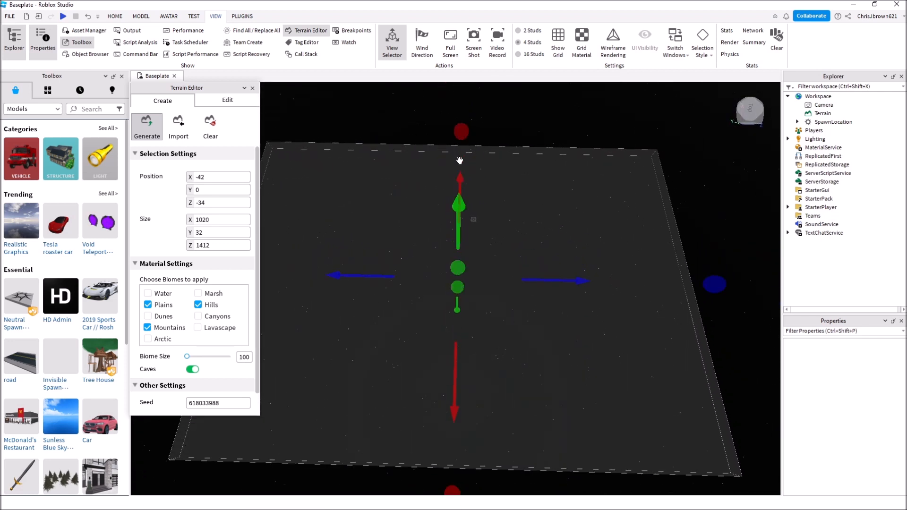
pyautogui.moveTo(458, 125); pyautogui.dragTo(464, 84)
pyautogui.moveTo(493, 217); pyautogui.dragTo(494, 218, button='right')
pyautogui.moveTo(610, 380); pyautogui.dragTo(609, 380, button='right')
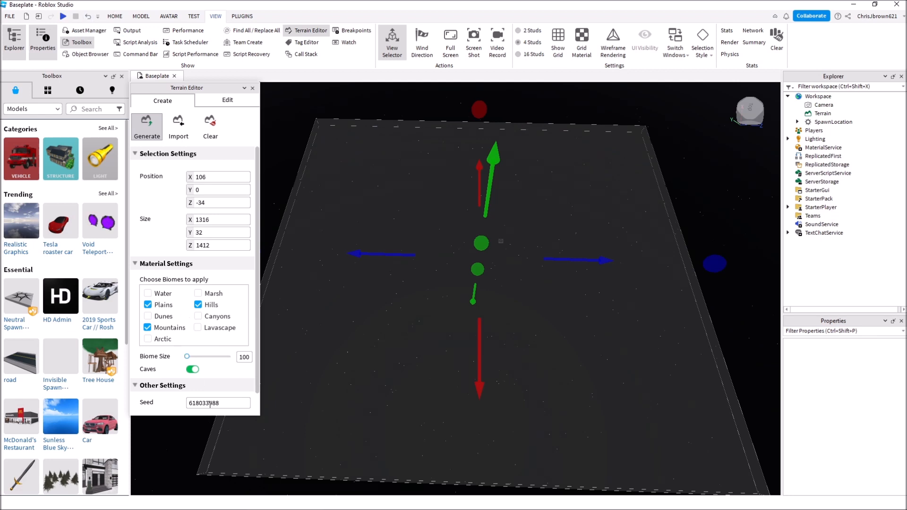
# Add the Canyons biome and resize the terrain region vertically to a height of about 308 studs.
pyautogui.moveTo(210, 415); pyautogui.dragTo(210, 447)
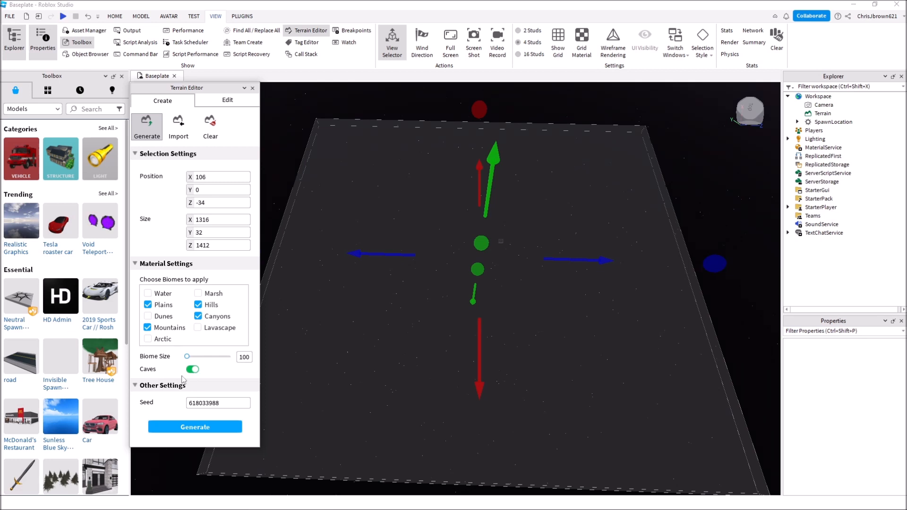
pyautogui.moveTo(378, 348); pyautogui.dragTo(378, 348, button='right')
pyautogui.moveTo(491, 270); pyautogui.dragTo(494, 219)
pyautogui.moveTo(497, 319); pyautogui.dragTo(508, 371)
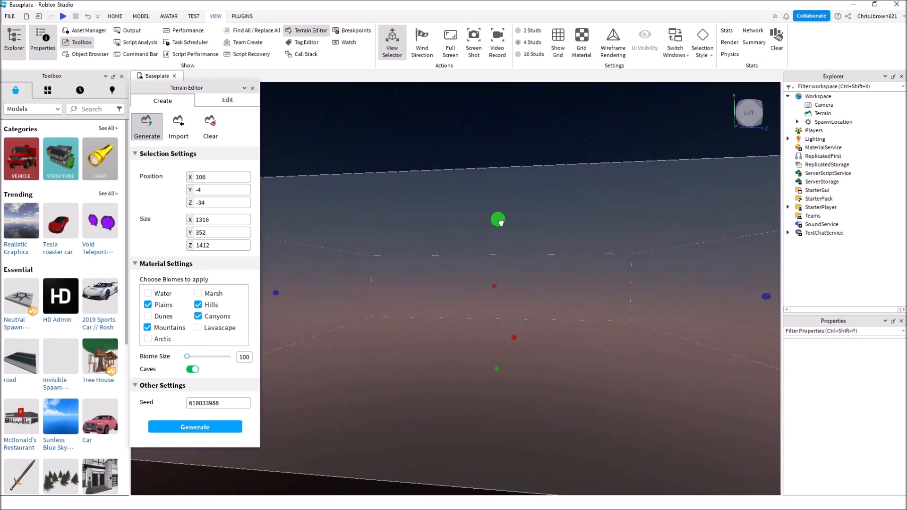
pyautogui.moveTo(498, 218); pyautogui.dragTo(498, 204)
pyautogui.moveTo(500, 347); pyautogui.dragTo(492, 358, button='right')
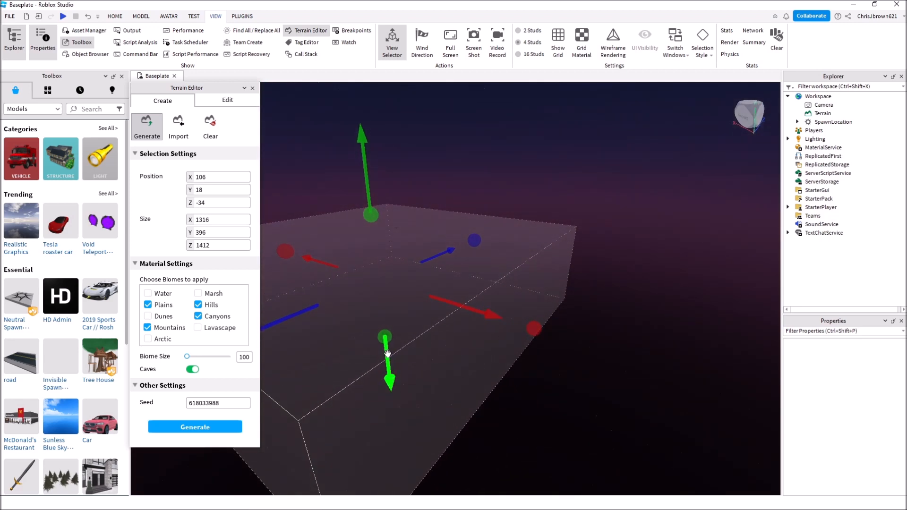
pyautogui.moveTo(385, 337); pyautogui.dragTo(381, 319)
pyautogui.moveTo(427, 364); pyautogui.dragTo(421, 364, button='right')
# Generate terrain in the region with the Plains, Hills, Mountains and Canyons biomes and examine the landscape up close.
pyautogui.click(209, 428)
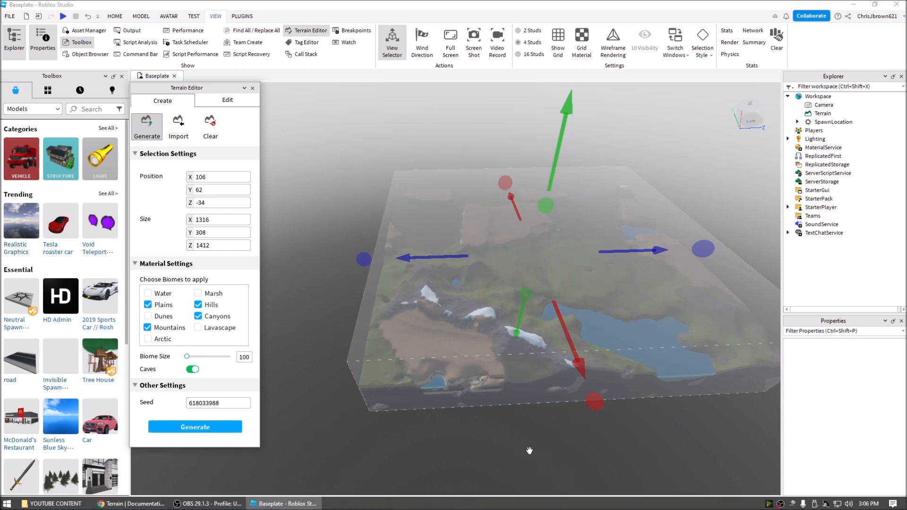
pyautogui.moveTo(650, 322); pyautogui.dragTo(607, 304, button='right')
pyautogui.moveTo(634, 259); pyautogui.dragTo(635, 261, button='right')
pyautogui.moveTo(634, 260); pyautogui.dragTo(634, 260, button='right')
pyautogui.press('w')
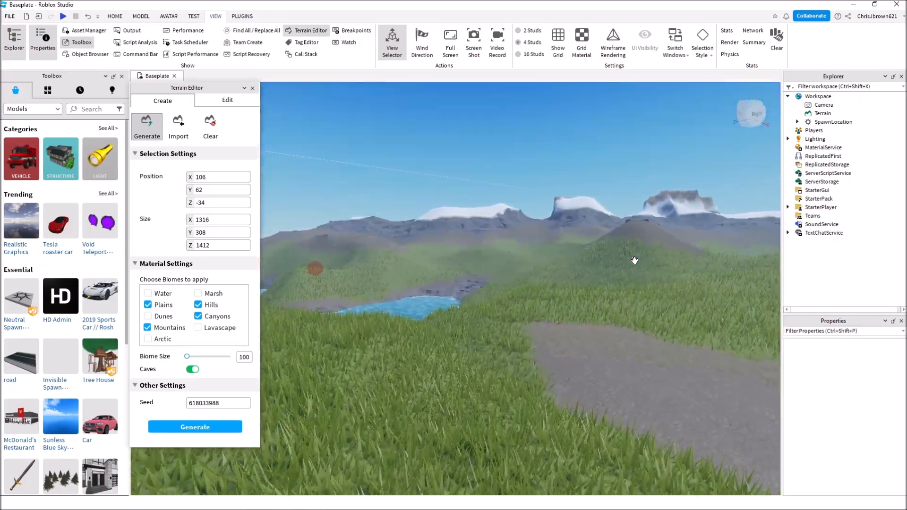
pyautogui.moveTo(634, 261); pyautogui.dragTo(634, 260, button='right')
pyautogui.press('s')
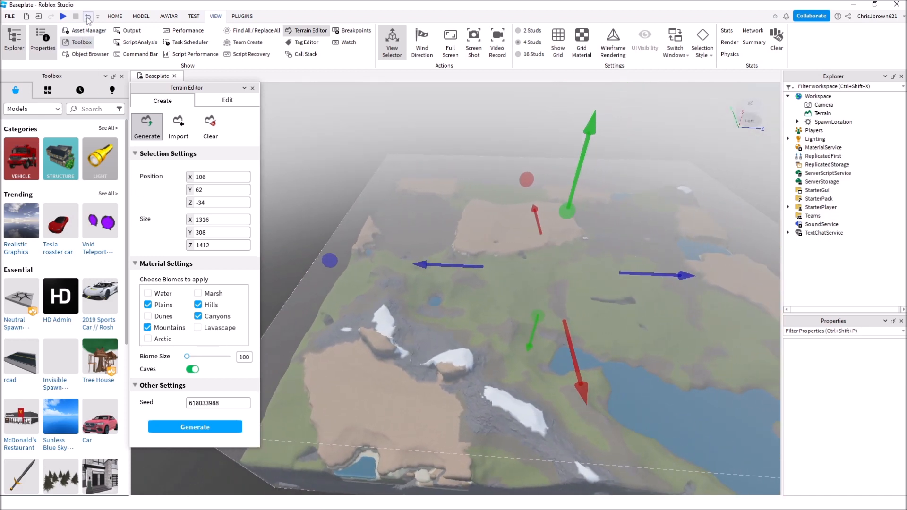
# Undo the generated terrain and generate it again with the same region and biome settings.
pyautogui.hotkey('ctrl', 'z')
pyautogui.click(197, 427)
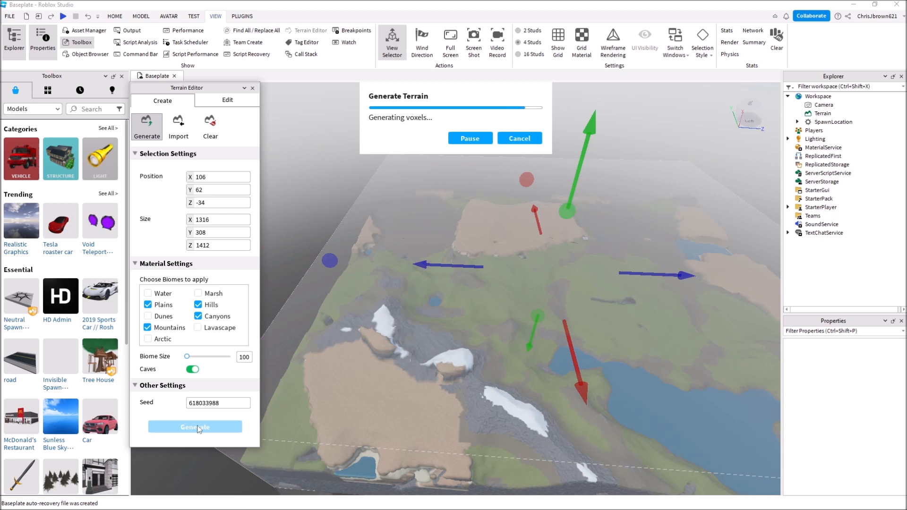
# Examine the regenerated terrain up close, including the cave openings and passages near its edge.
pyautogui.moveTo(379, 345); pyautogui.dragTo(384, 347, button='right')
pyautogui.scroll(5, 384, 346)
pyautogui.scroll(2, 384, 347)
pyautogui.scroll(4, 384, 347)
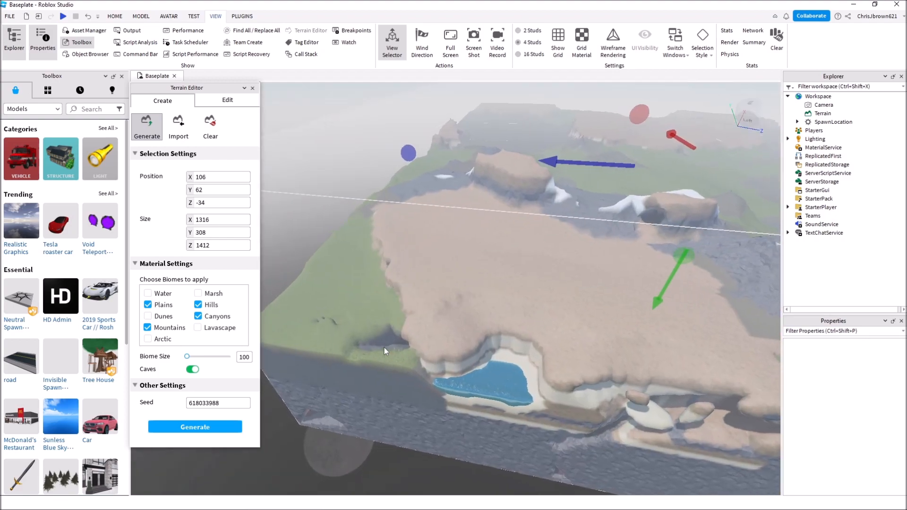
pyautogui.scroll(10, 384, 347)
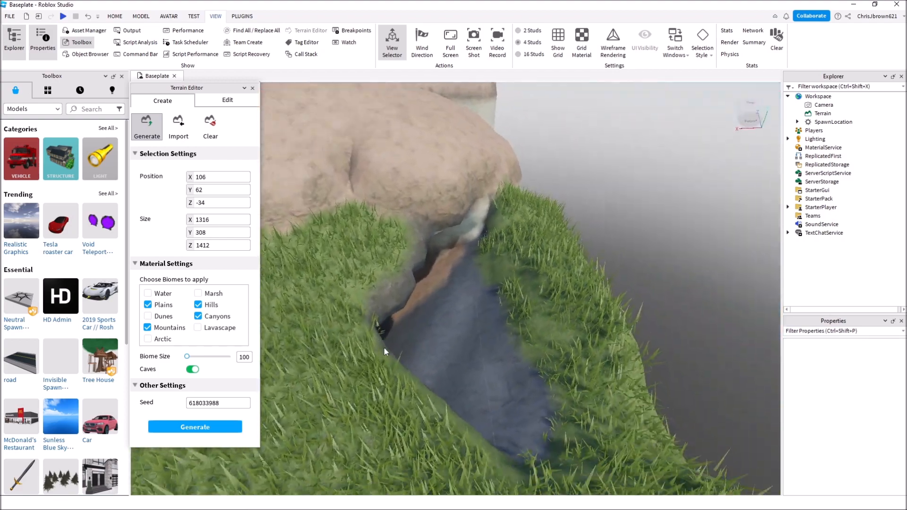
pyautogui.scroll(10, 384, 351)
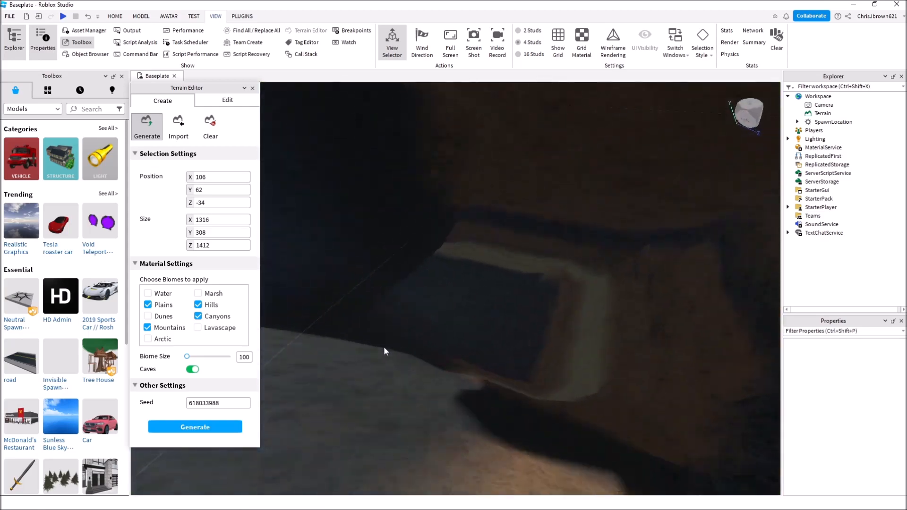
pyautogui.scroll(10, 385, 351)
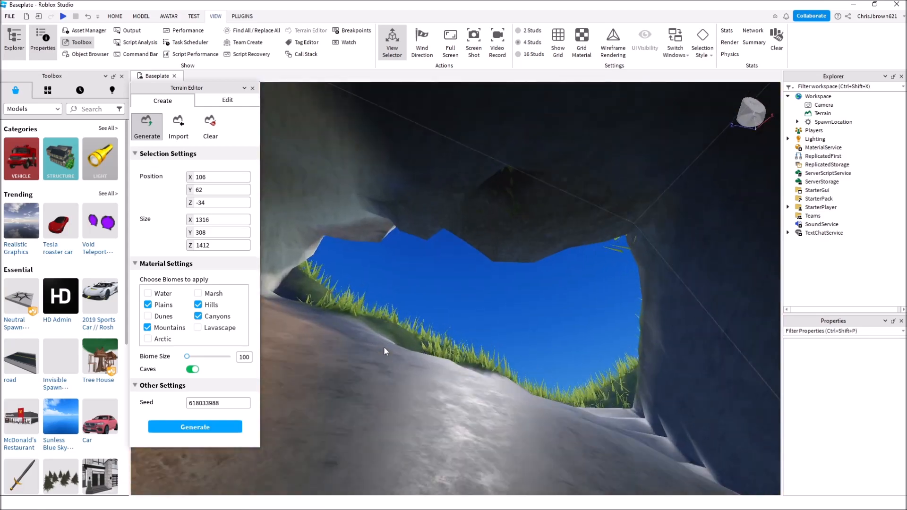
pyautogui.scroll(10, 384, 347)
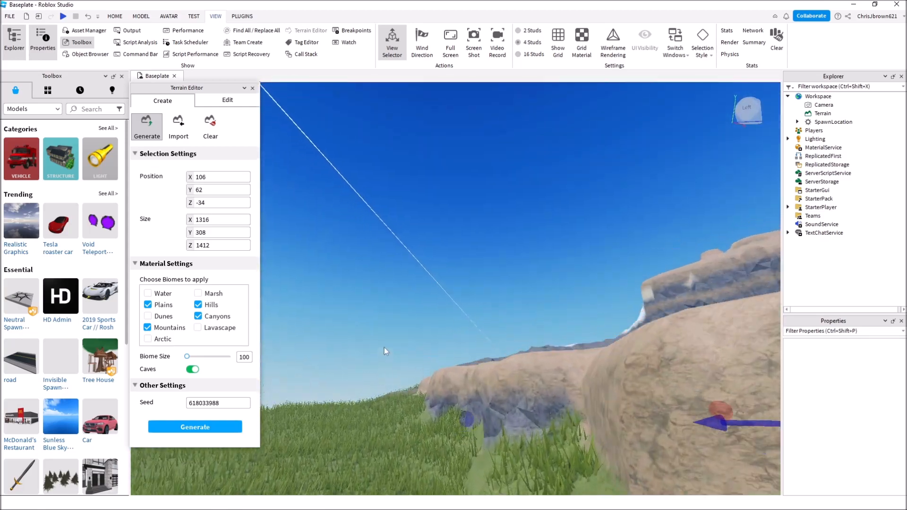
pyautogui.press('w')
pyautogui.moveTo(384, 347); pyautogui.dragTo(385, 347, button='right')
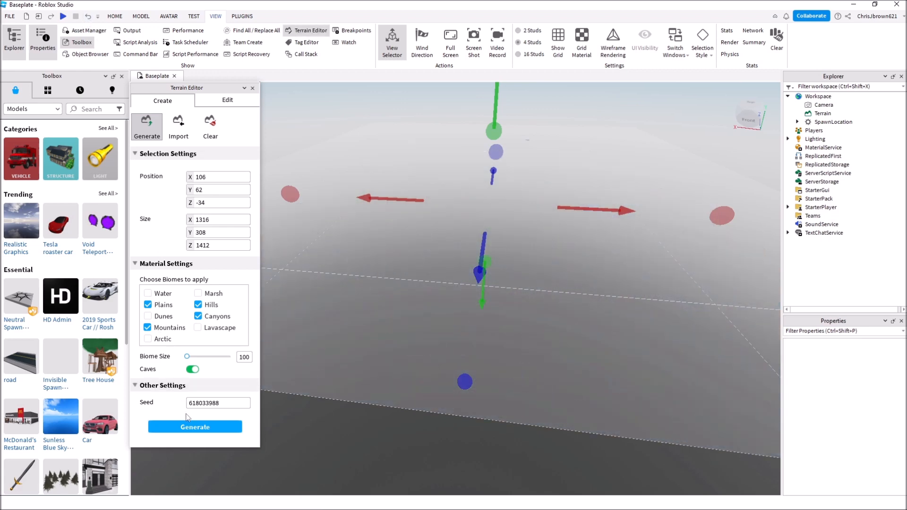
# Generate the terrain once more in the emptied region with caves enabled, and look over its surface.
pyautogui.click(194, 426)
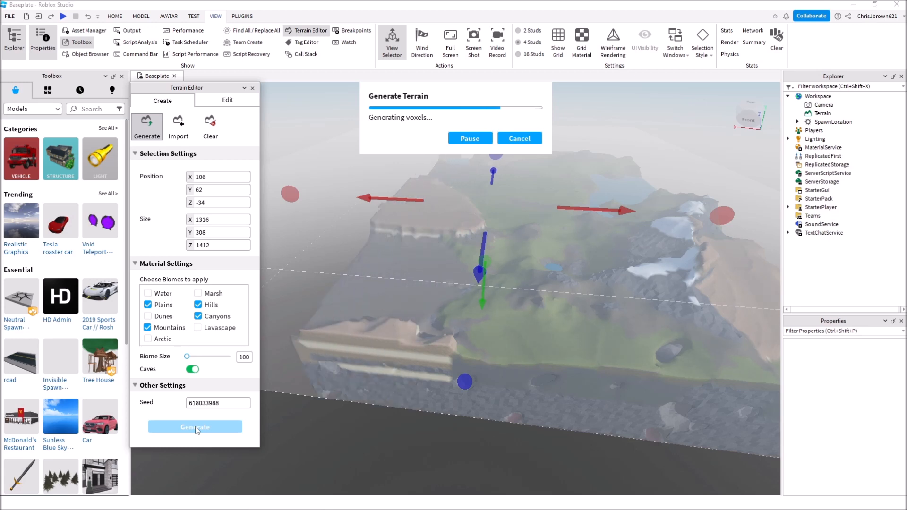
pyautogui.moveTo(526, 349)
pyautogui.mouseDown(button='right')
pyautogui.moveTo(515, 349)
pyautogui.moveTo(526, 349)
pyautogui.mouseUp(button='right')
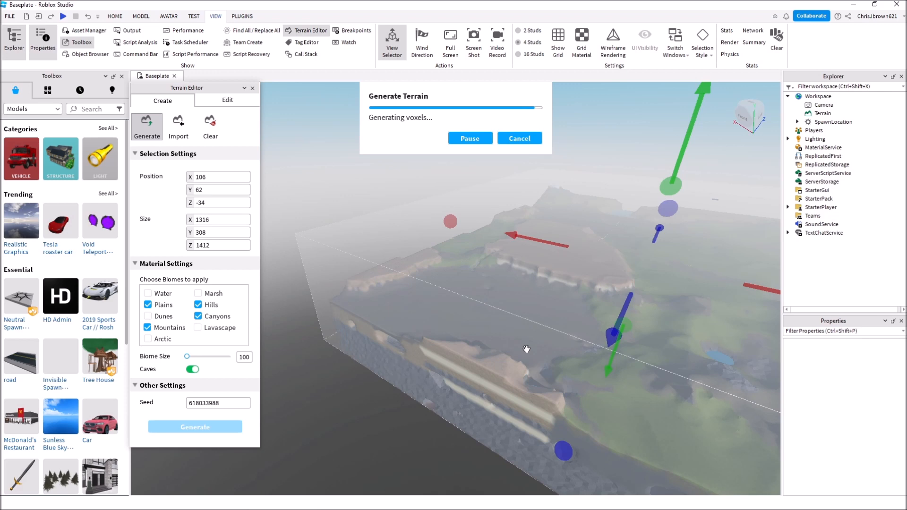
pyautogui.moveTo(526, 349); pyautogui.dragTo(528, 353, button='right')
pyautogui.press('w')
pyautogui.press('s')
pyautogui.press('w')
pyautogui.press('w')
pyautogui.press('w')
pyautogui.press('w')
# Close the Terrain Editor and move the spawn location along its Z axis toward the brown canyon plateau at the terrain's edge.
pyautogui.click(252, 89)
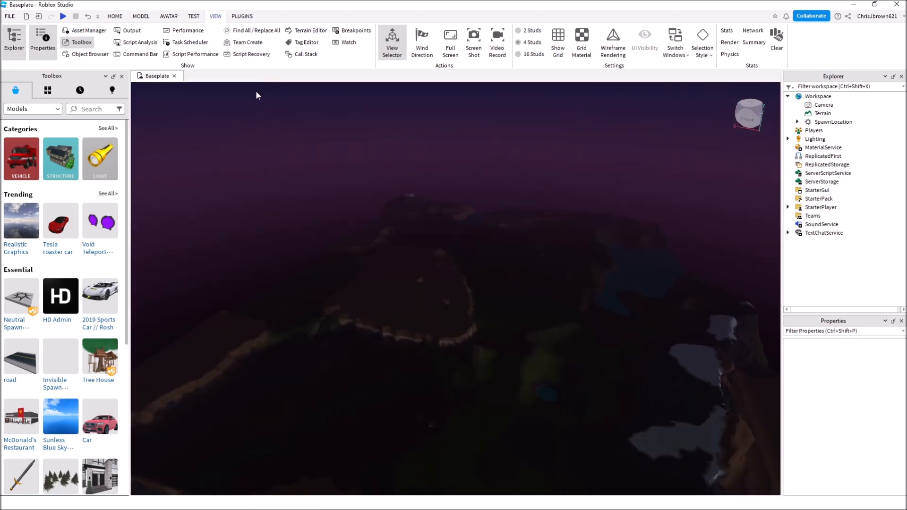
pyautogui.moveTo(425, 273); pyautogui.dragTo(425, 277, button='right')
pyautogui.scroll(4, 425, 274)
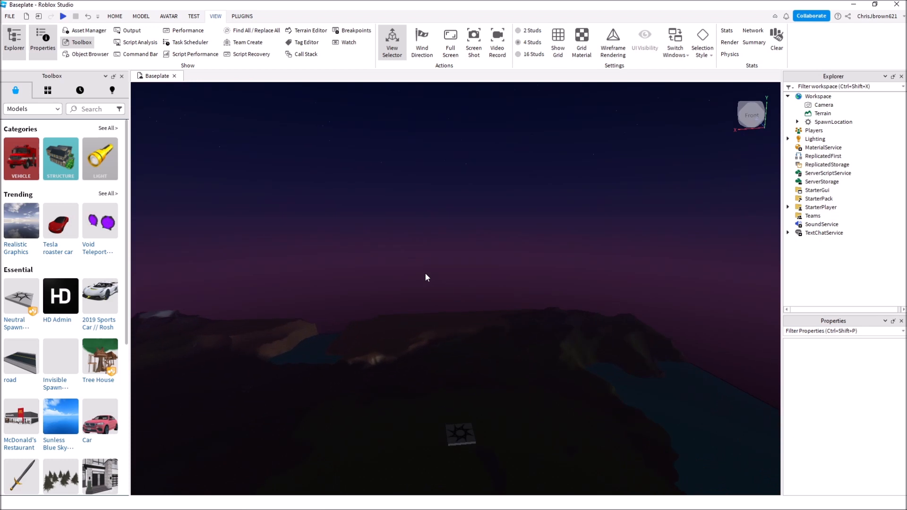
pyautogui.moveTo(425, 274); pyautogui.dragTo(425, 312, button='right')
pyautogui.scroll(3, 425, 274)
pyautogui.click(486, 377)
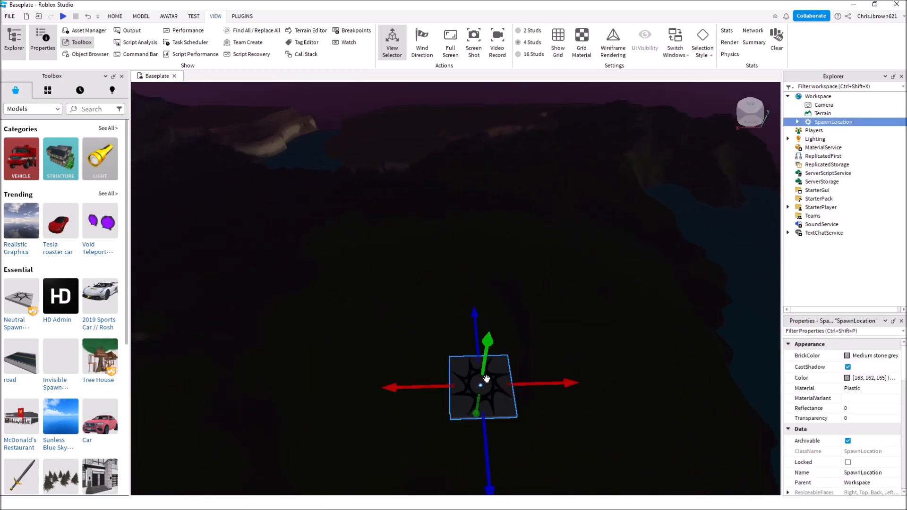
pyautogui.moveTo(454, 279); pyautogui.dragTo(461, 284, button='right')
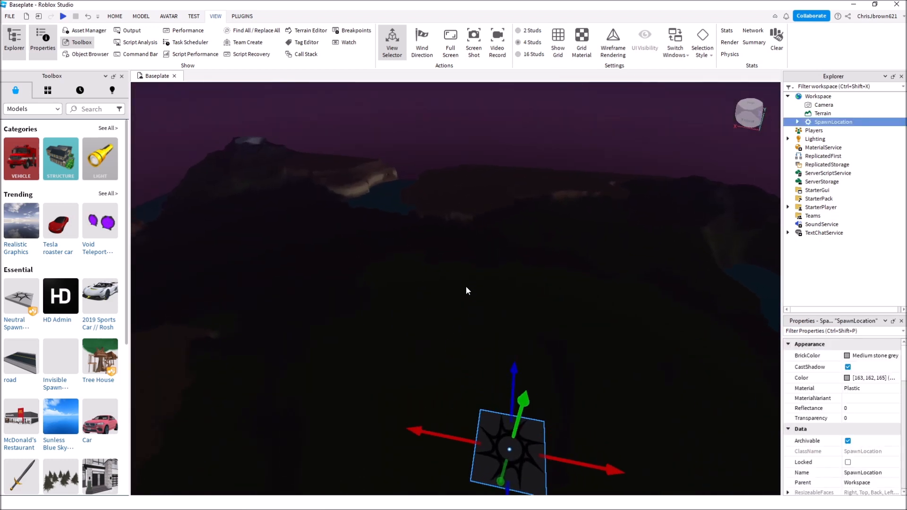
pyautogui.moveTo(514, 367); pyautogui.dragTo(531, 180)
# Lower the spawn location until it sits on the brown plateau's ground surface.
pyautogui.moveTo(557, 297); pyautogui.dragTo(646, 280, button='right')
pyautogui.press('w')
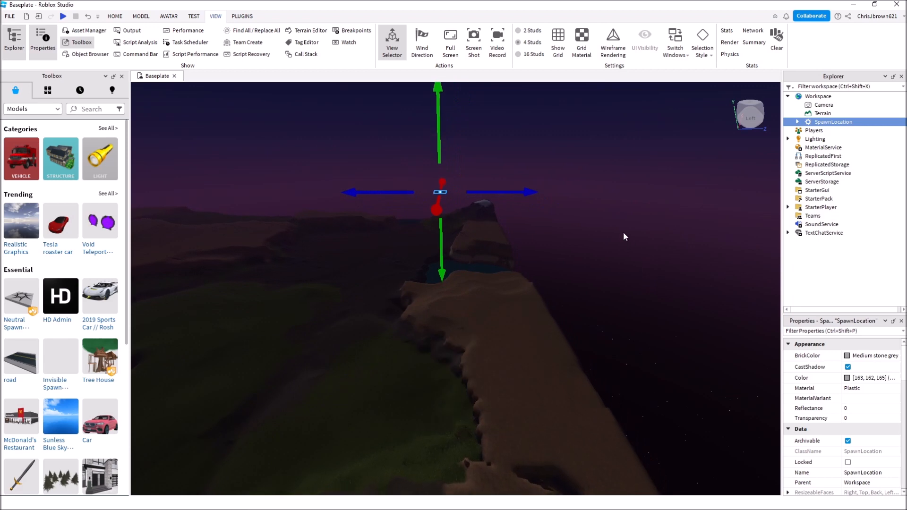
pyautogui.press('w')
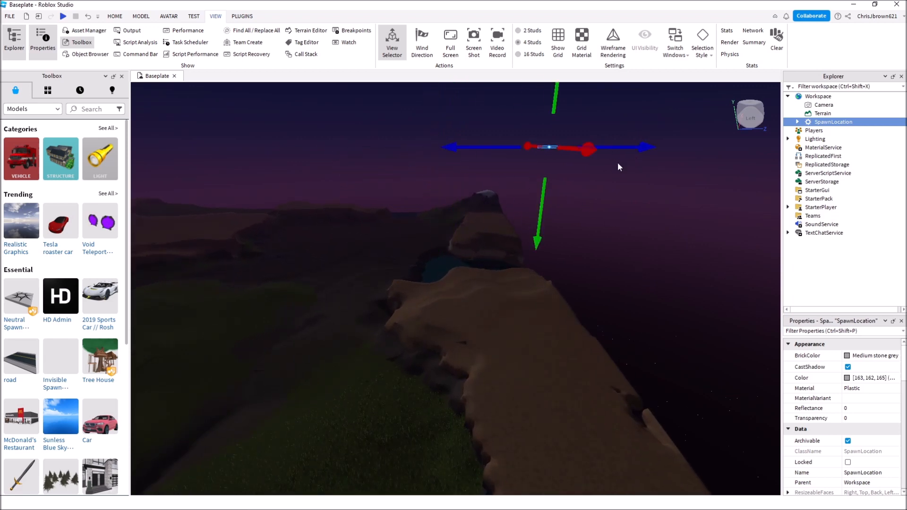
pyautogui.moveTo(544, 191); pyautogui.dragTo(562, 425)
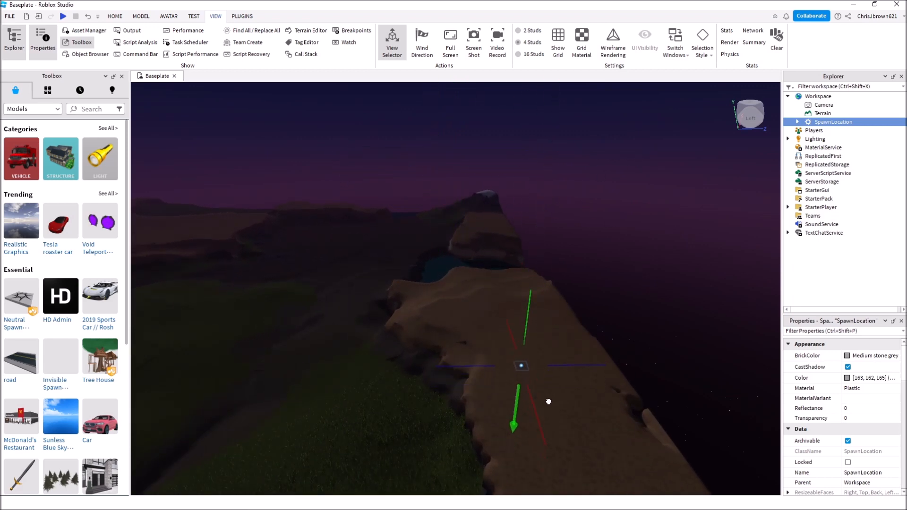
pyautogui.scroll(5, 543, 370)
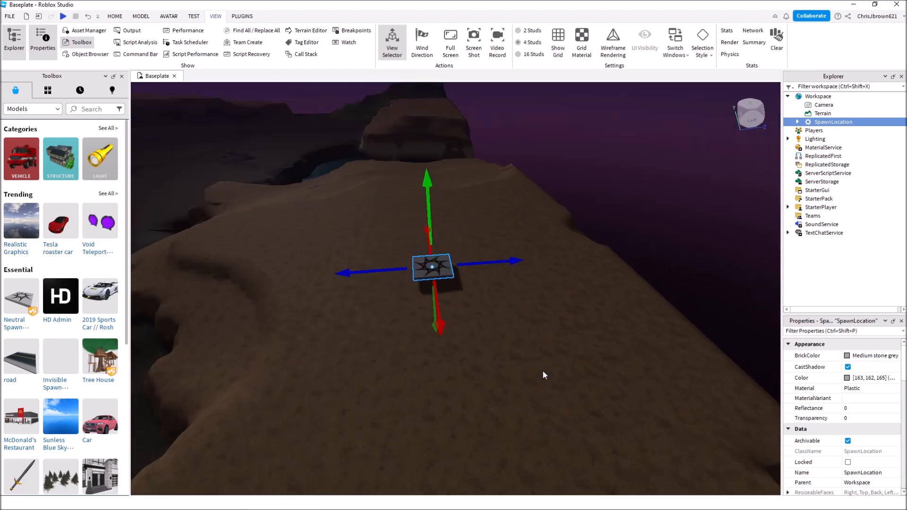
pyautogui.press('w')
pyautogui.moveTo(542, 371); pyautogui.dragTo(542, 375, button='right')
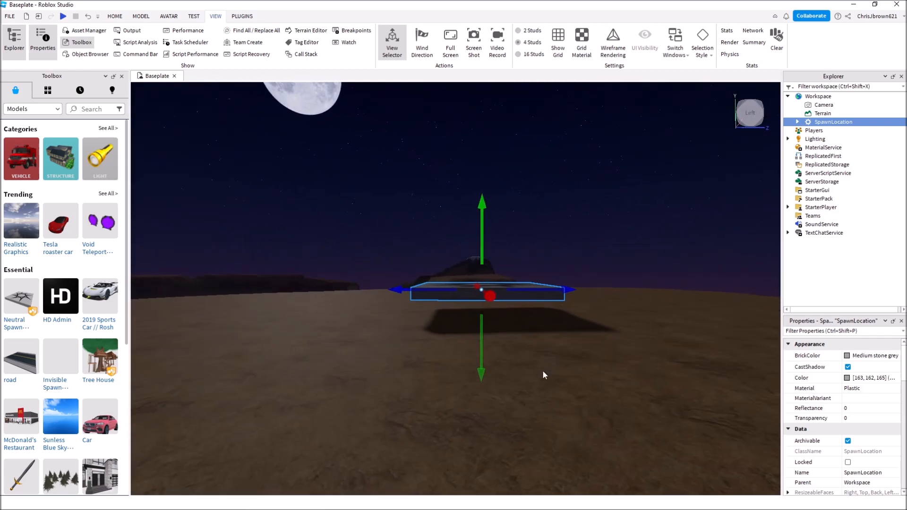
pyautogui.moveTo(484, 330); pyautogui.dragTo(493, 361)
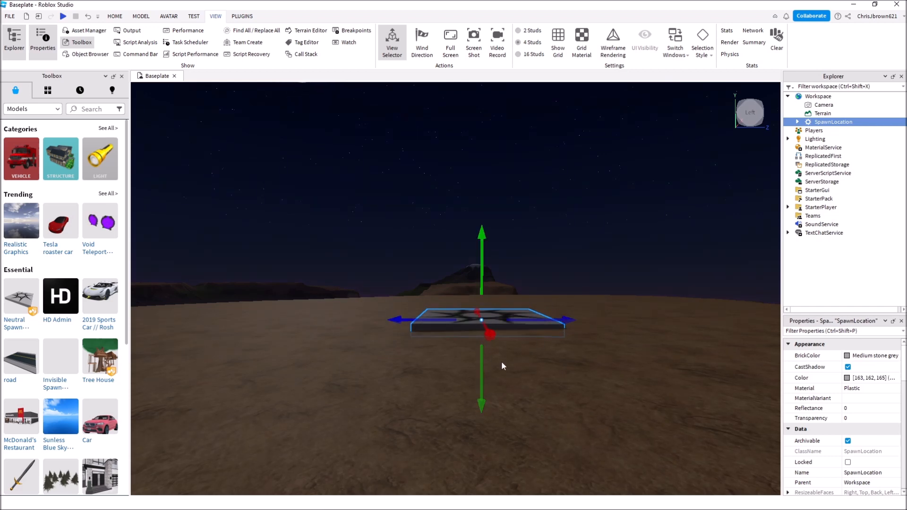
# Delete the Decal from the SpawnLocation object.
pyautogui.press('f')
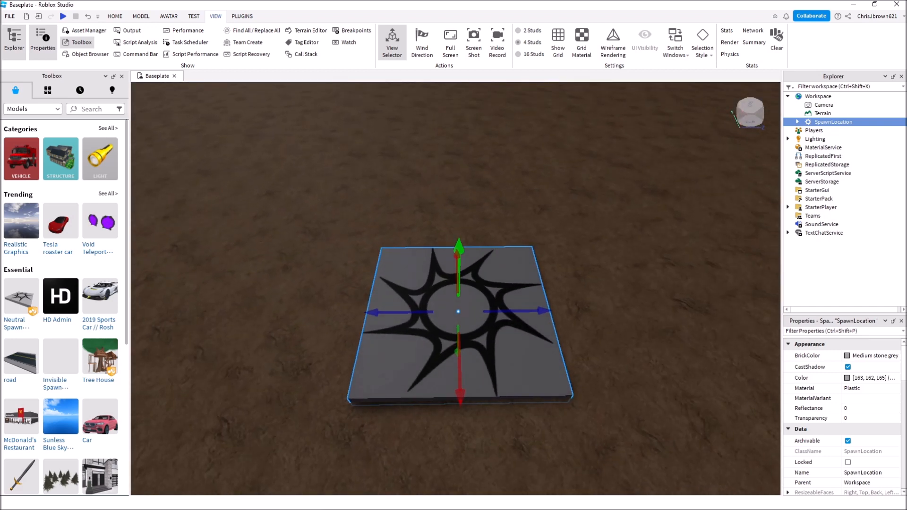
pyautogui.click(826, 105)
pyautogui.click(830, 122)
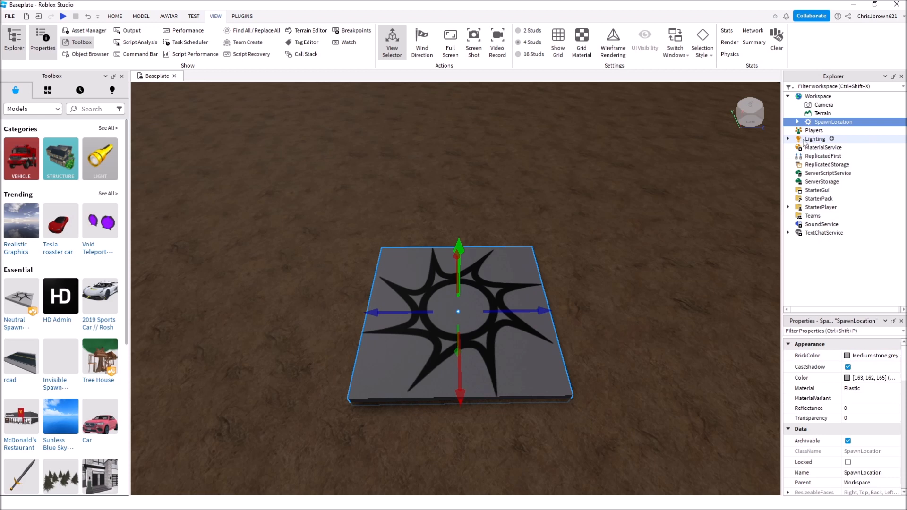
pyautogui.click(798, 122)
pyautogui.click(822, 131)
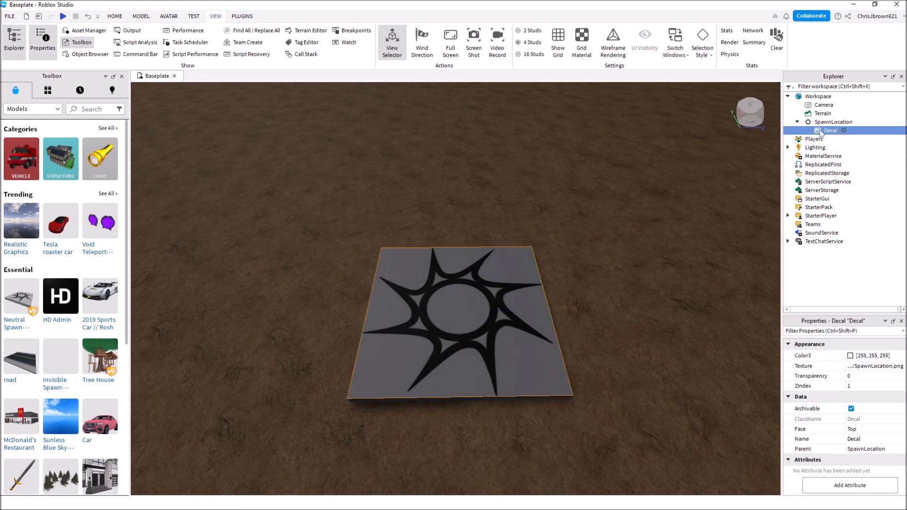
pyautogui.press('Delete')
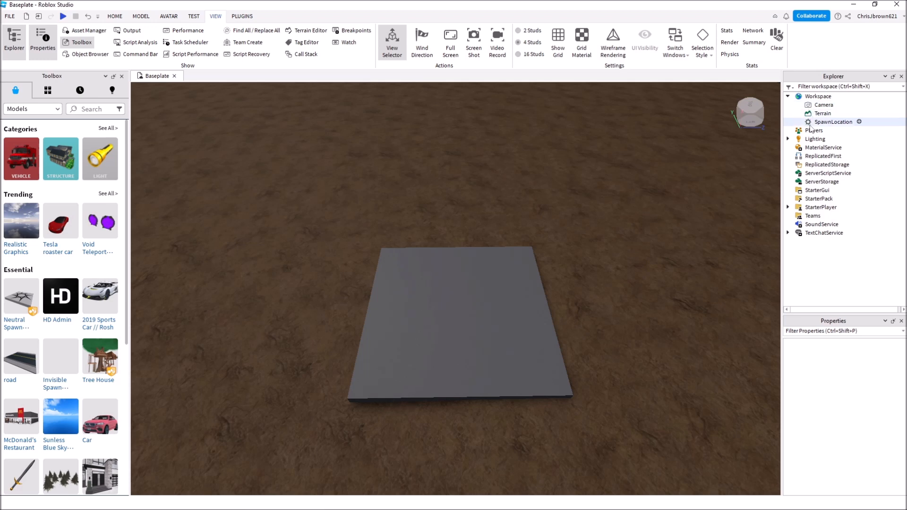
# Set the spawn location's Color to pure red (255, 0, 0).
pyautogui.click(810, 123)
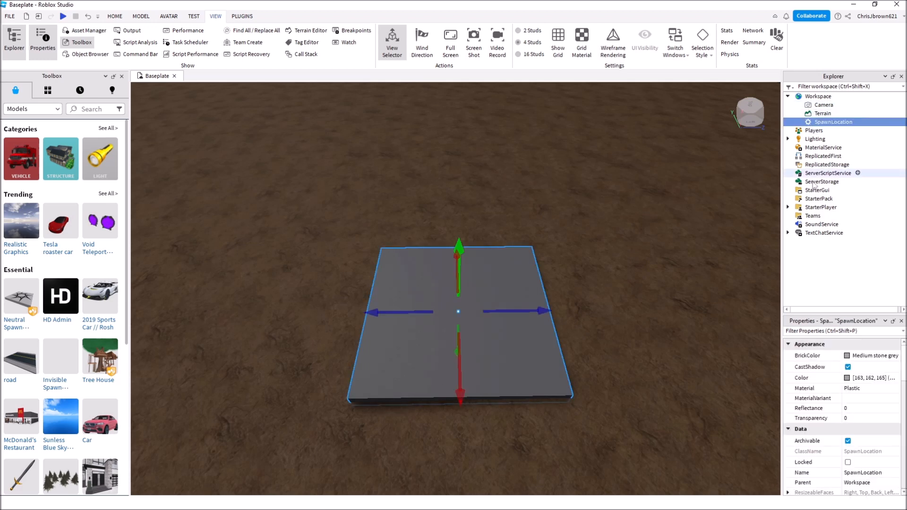
pyautogui.click(848, 378)
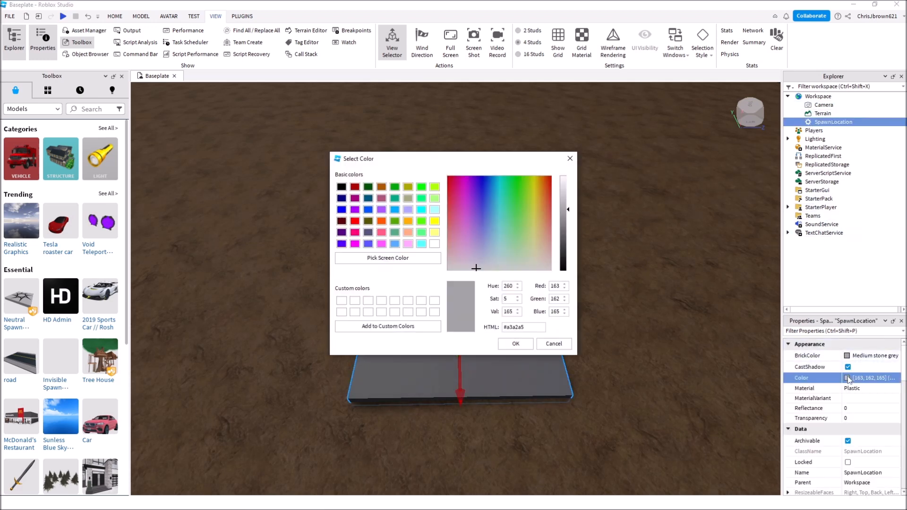
pyautogui.click(354, 224)
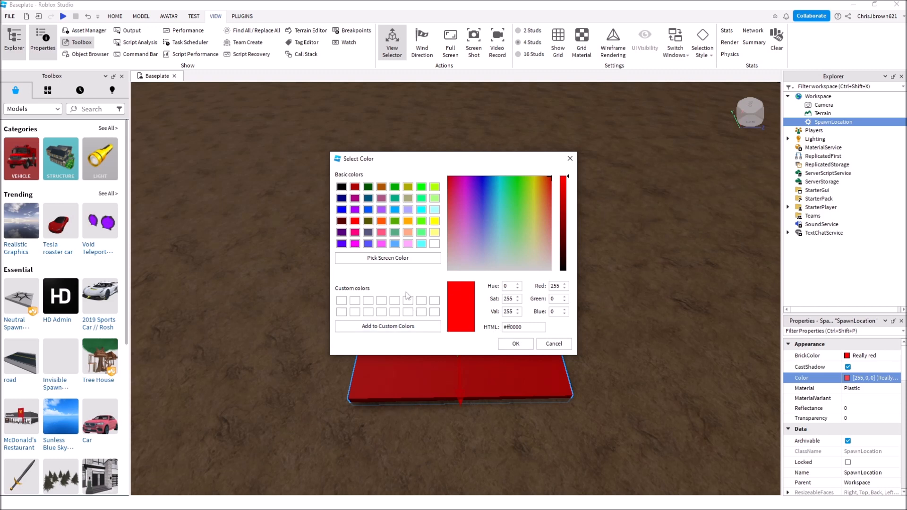
pyautogui.click(515, 343)
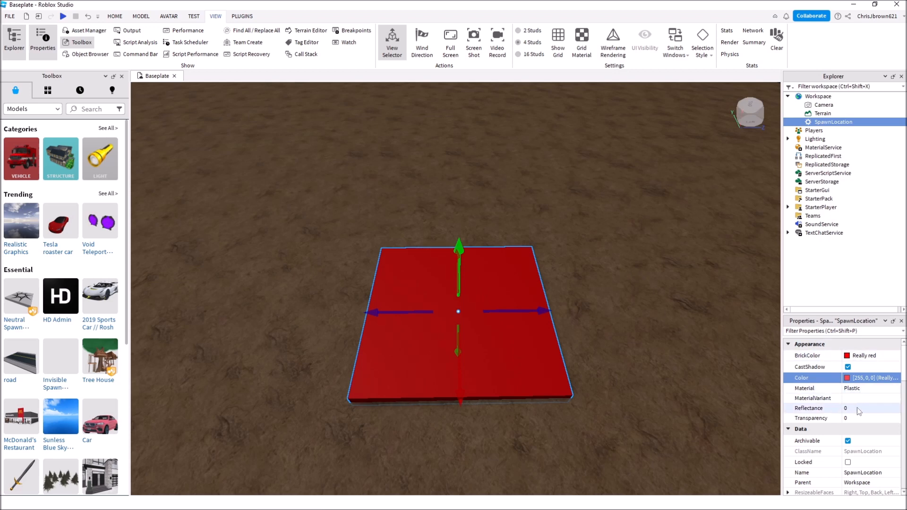
# Turn off Neutral for the spawn location and set its TeamColor to Really red.
pyautogui.scroll(-1, 855, 407)
pyautogui.scroll(-7, 845, 422)
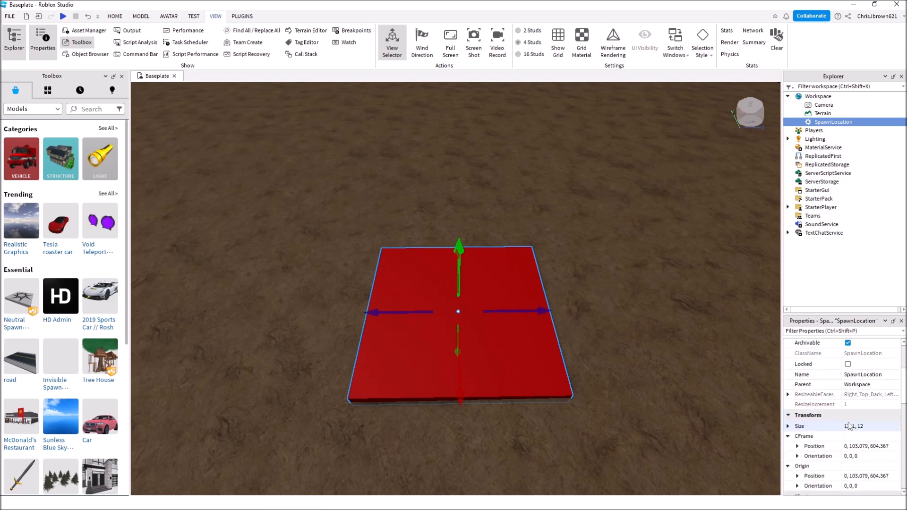
pyautogui.scroll(-2, 850, 424)
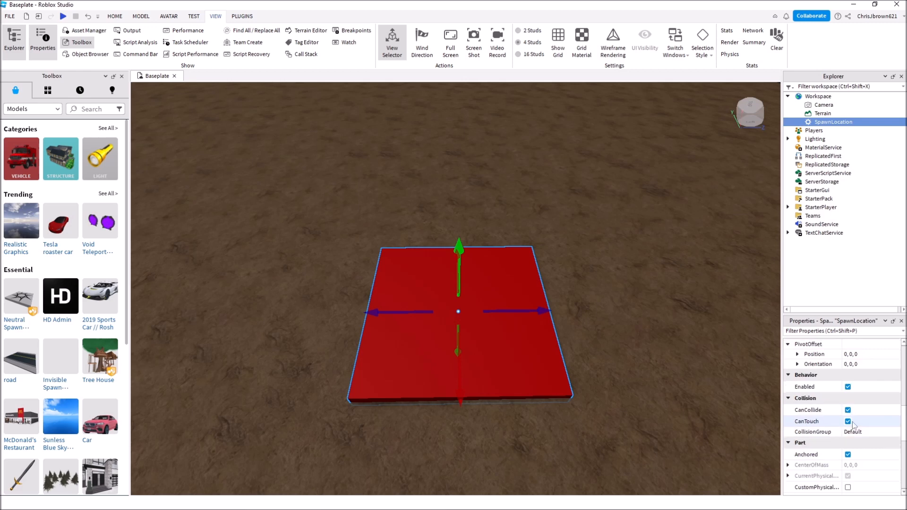
pyautogui.scroll(-2, 856, 420)
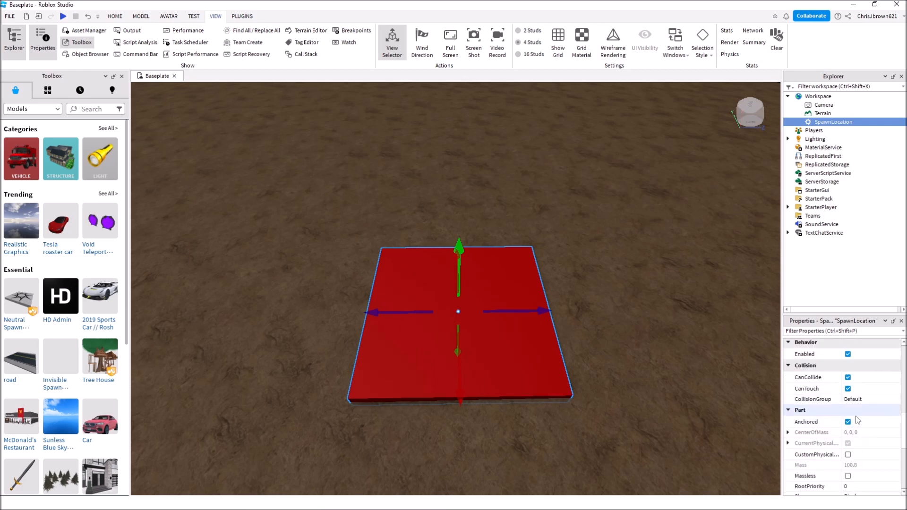
pyautogui.scroll(-4, 849, 396)
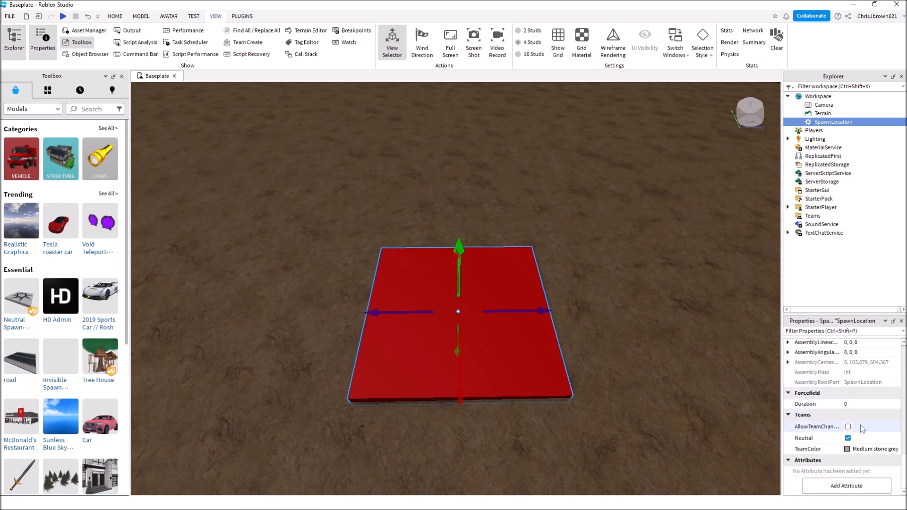
pyautogui.click(848, 439)
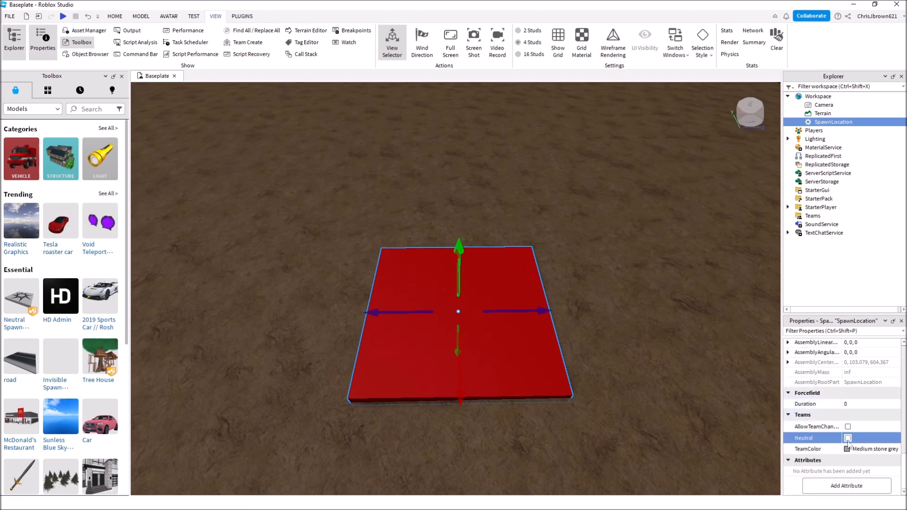
pyautogui.click(847, 450)
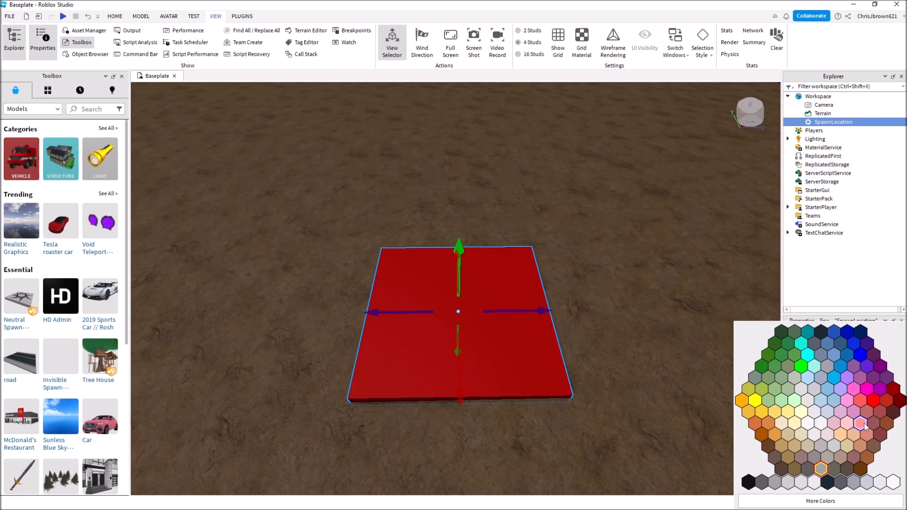
pyautogui.click(873, 404)
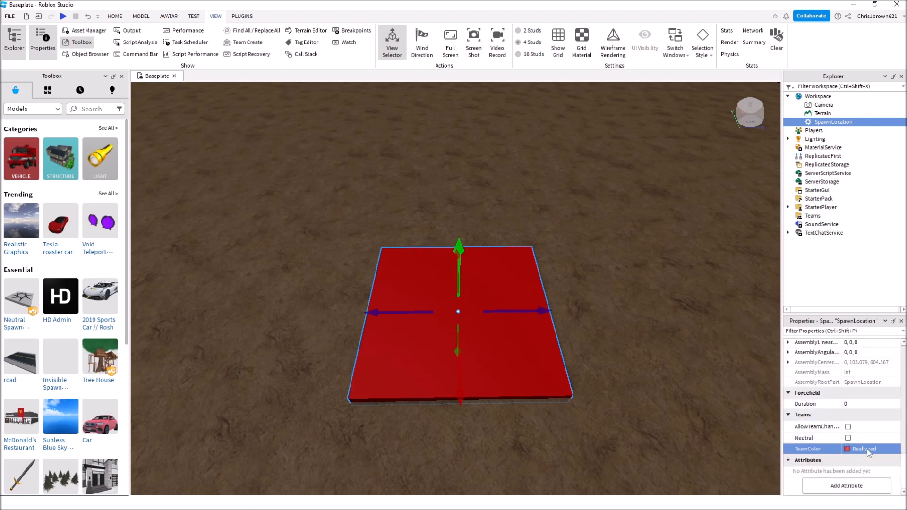
# Look back through the spawn location's part, collision, data and appearance properties.
pyautogui.scroll(1, 853, 406)
pyautogui.scroll(-1, 853, 406)
pyautogui.scroll(4, 852, 432)
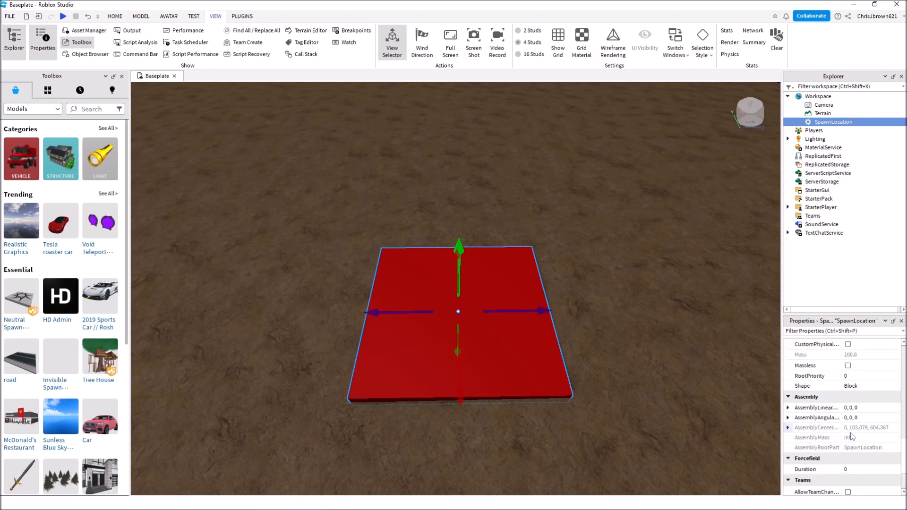
pyautogui.scroll(2, 857, 380)
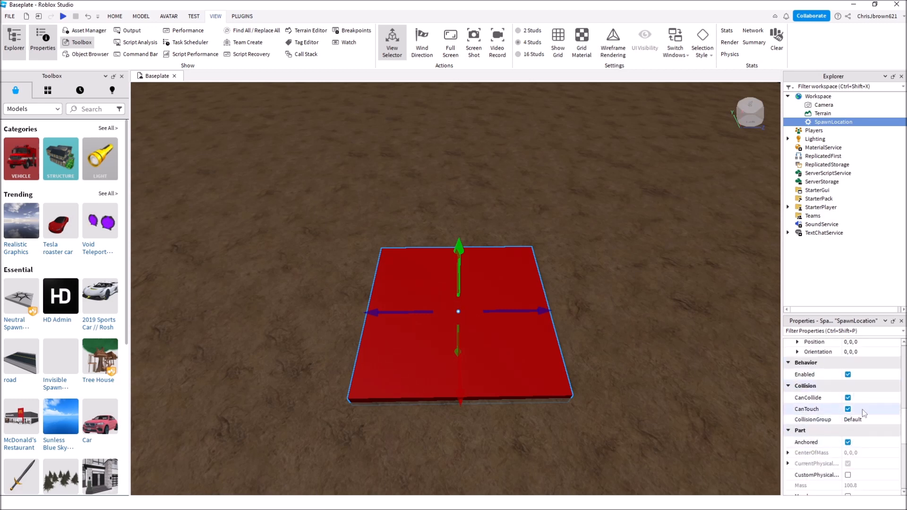
pyautogui.scroll(2, 854, 394)
pyautogui.scroll(4, 855, 425)
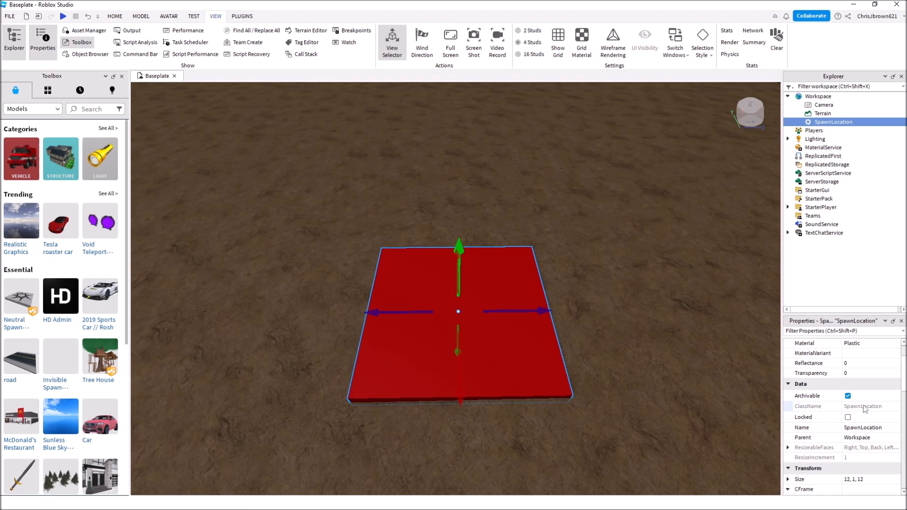
pyautogui.scroll(2, 860, 404)
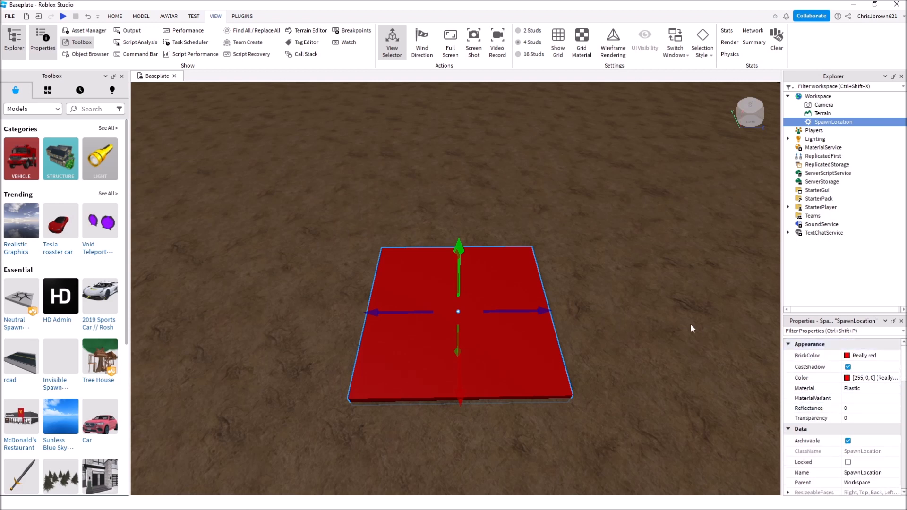
# Duplicate the red spawn location and move one of the two pads aside on the plateau.
pyautogui.click(634, 322)
pyautogui.click(493, 324)
pyautogui.rightClick(497, 325)
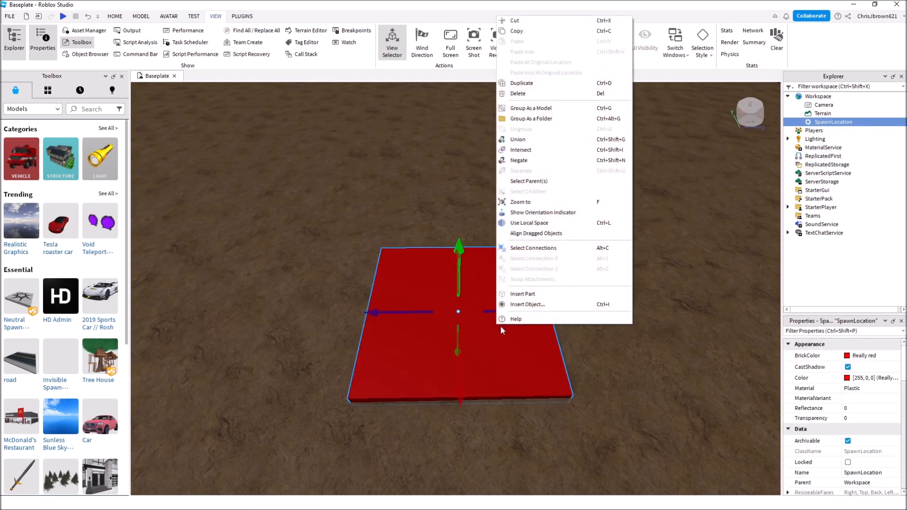
pyautogui.click(532, 83)
pyautogui.moveTo(436, 349); pyautogui.dragTo(195, 323)
# Move one red spawn location farther across the plateau and lower it toward the ground.
pyautogui.moveTo(422, 370); pyautogui.dragTo(412, 344, button='right')
pyautogui.moveTo(494, 242); pyautogui.dragTo(495, 240, button='right')
pyautogui.moveTo(502, 276); pyautogui.dragTo(483, 224, button='right')
pyautogui.moveTo(484, 223); pyautogui.dragTo(495, 102)
pyautogui.moveTo(552, 217); pyautogui.dragTo(555, 219, button='right')
pyautogui.click(411, 273)
pyautogui.moveTo(362, 269); pyautogui.dragTo(138, 247)
pyautogui.moveTo(231, 289); pyautogui.dragTo(232, 290, button='right')
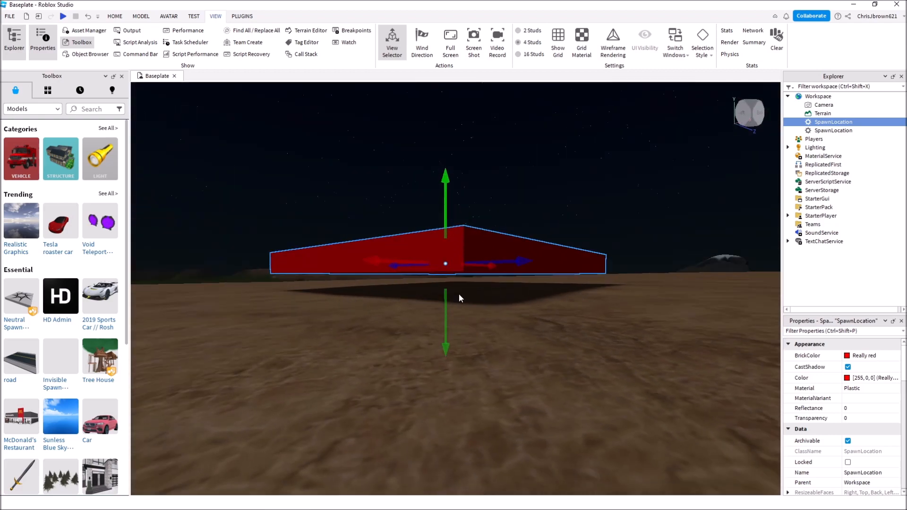
pyautogui.moveTo(450, 294); pyautogui.dragTo(440, 317)
# Select the other red spawn location and move it along its X axis across the plateau, well away from the first.
pyautogui.press('d')
pyautogui.moveTo(512, 336); pyautogui.dragTo(513, 336, button='right')
pyautogui.press('w')
pyautogui.press('s')
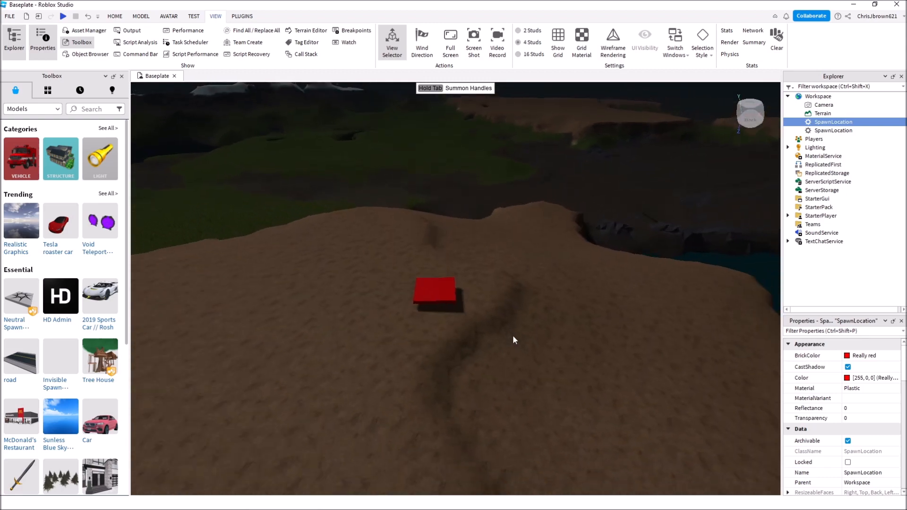
pyautogui.click(419, 289)
pyautogui.moveTo(468, 290); pyautogui.dragTo(767, 287)
pyautogui.moveTo(592, 375); pyautogui.dragTo(592, 375, button='right')
pyautogui.press('w')
pyautogui.press('d')
pyautogui.moveTo(458, 266); pyautogui.dragTo(719, 309)
pyautogui.press('d')
pyautogui.moveTo(651, 330); pyautogui.dragTo(652, 330, button='right')
pyautogui.moveTo(501, 332); pyautogui.dragTo(643, 326)
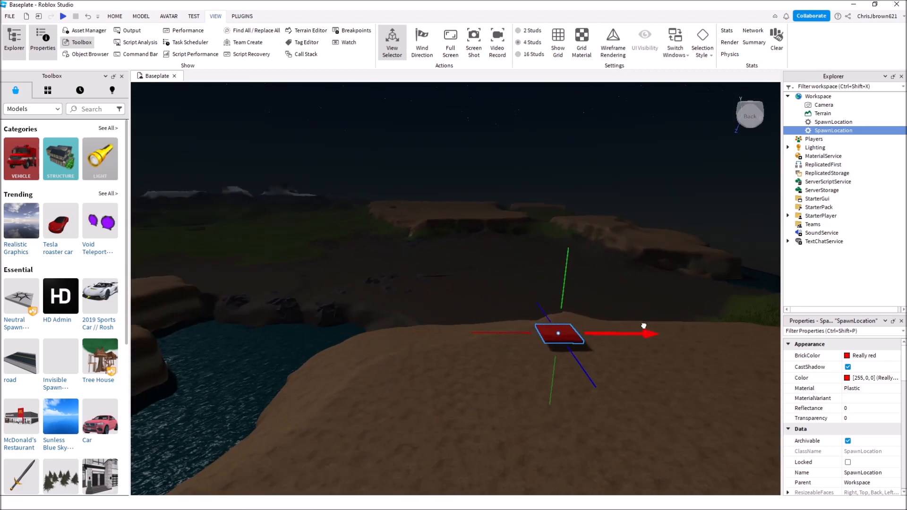
# Reposition the selected red spawn location horizontally along its Z and X axes on the canyon plateau.
pyautogui.click(573, 369)
pyautogui.click(559, 331)
pyautogui.moveTo(585, 364); pyautogui.dragTo(646, 450)
pyautogui.moveTo(657, 404); pyautogui.dragTo(627, 406, button='right')
pyautogui.moveTo(498, 369); pyautogui.dragTo(687, 366)
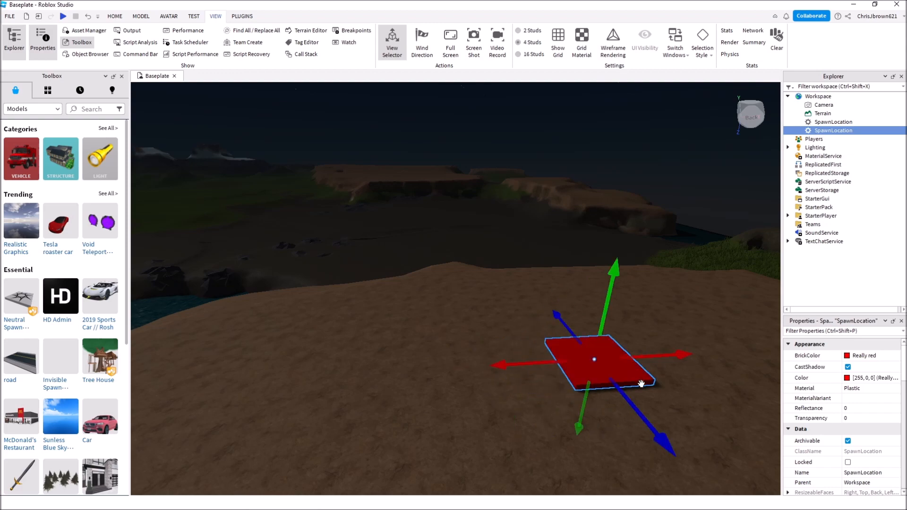
# Lower the same red spawn location slightly so that it sits on the plateau's ground, then deselect it.
pyautogui.press('w')
pyautogui.moveTo(641, 383); pyautogui.dragTo(639, 385, button='right')
pyautogui.press('w')
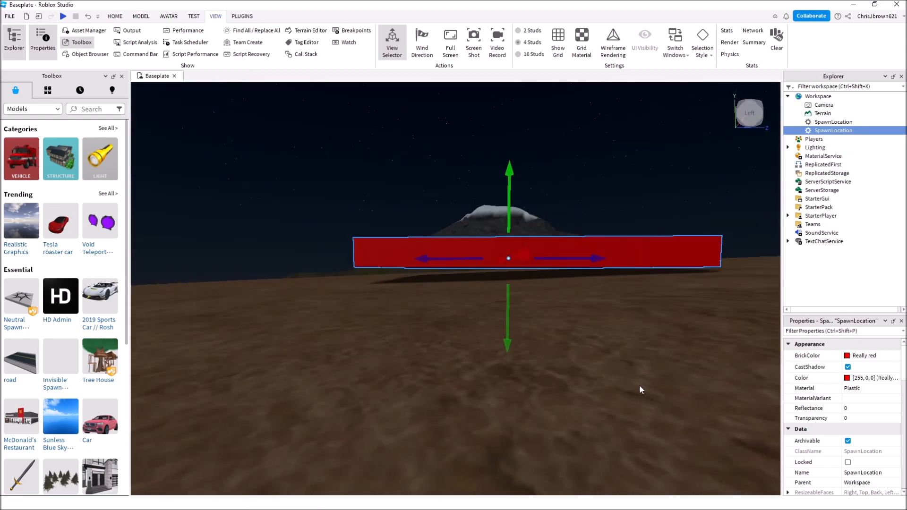
pyautogui.moveTo(514, 318); pyautogui.dragTo(514, 325)
pyautogui.click(548, 345)
pyautogui.press('w')
pyautogui.moveTo(549, 346); pyautogui.dragTo(540, 350, button='right')
pyautogui.press('s')
pyautogui.press('s')
pyautogui.click(540, 343)
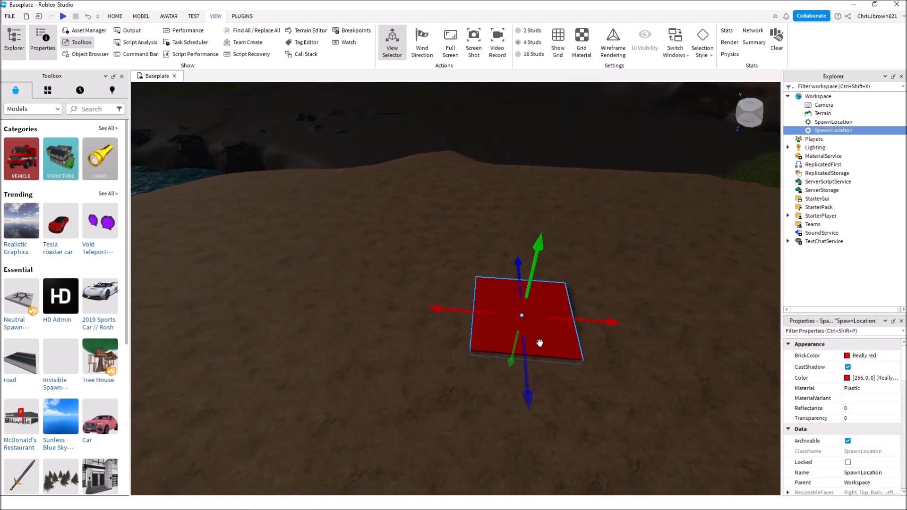
pyautogui.click(355, 287)
pyautogui.moveTo(366, 293); pyautogui.dragTo(367, 289, button='right')
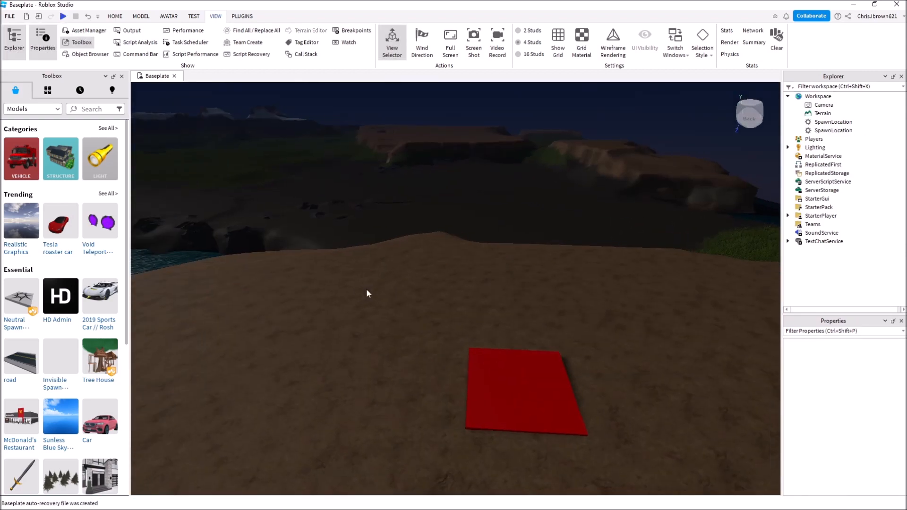
# Add a Team object to the Teams service and set its TeamColor to Really red.
pyautogui.click(814, 225)
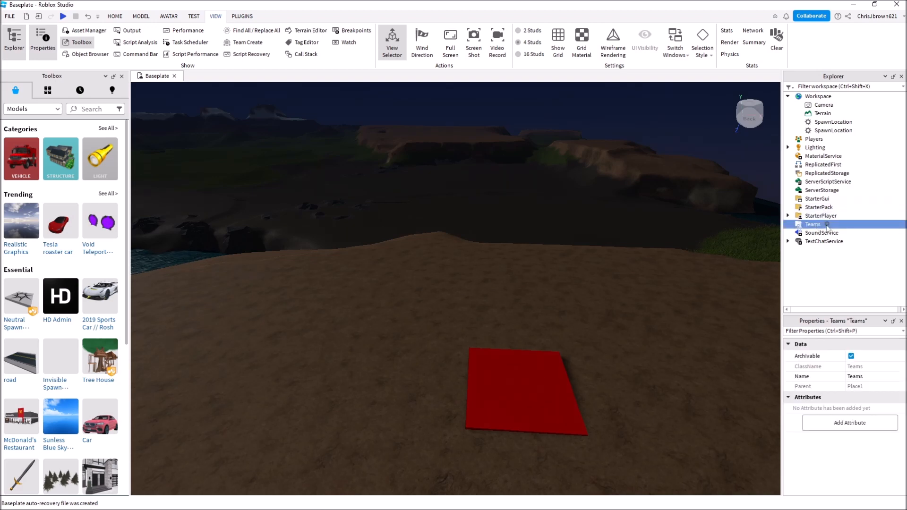
pyautogui.click(827, 224)
pyautogui.click(806, 262)
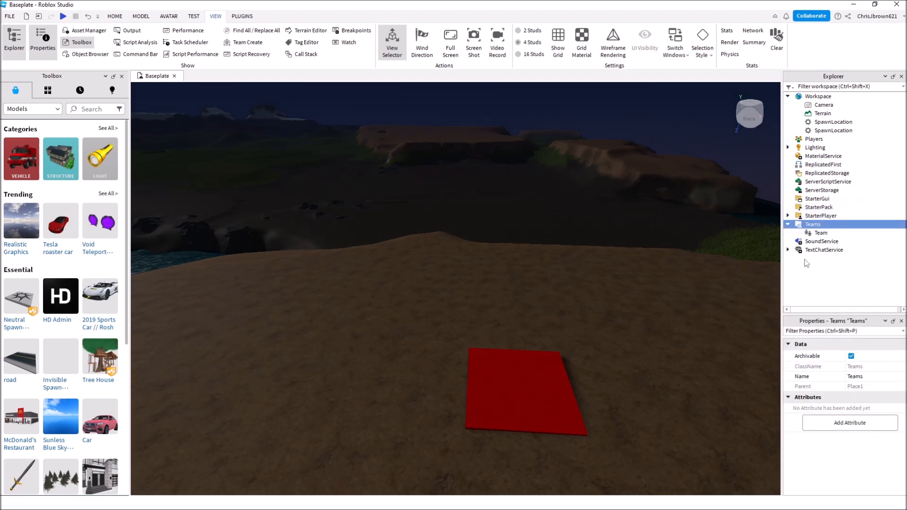
pyautogui.click(812, 233)
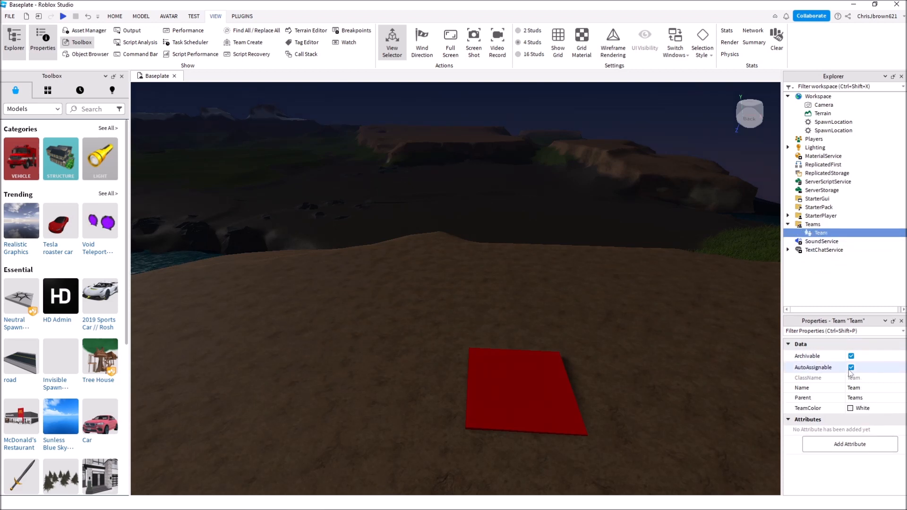
pyautogui.click(853, 409)
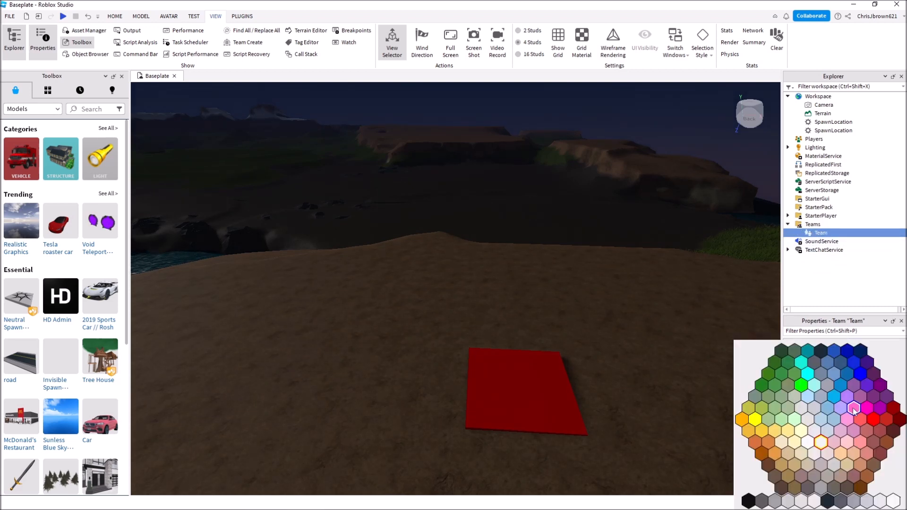
pyautogui.click(873, 420)
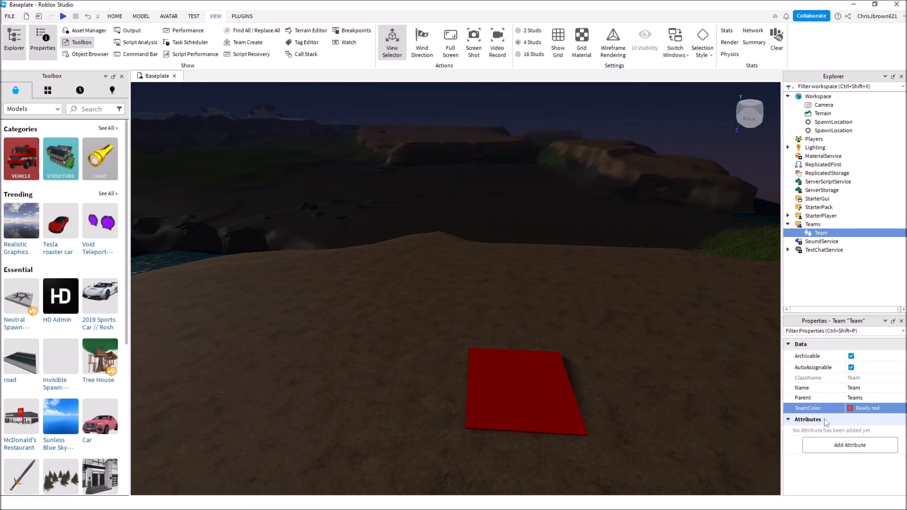
# Look through the red spawn location's appearance, data, behavior, collision and part properties.
pyautogui.click(654, 401)
pyautogui.moveTo(656, 375); pyautogui.dragTo(653, 374, button='right')
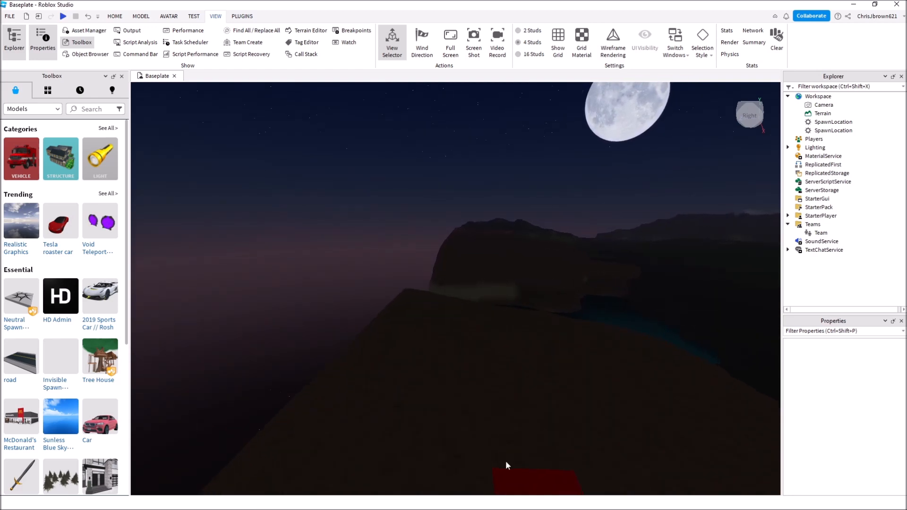
pyautogui.moveTo(500, 372); pyautogui.dragTo(500, 372, button='right')
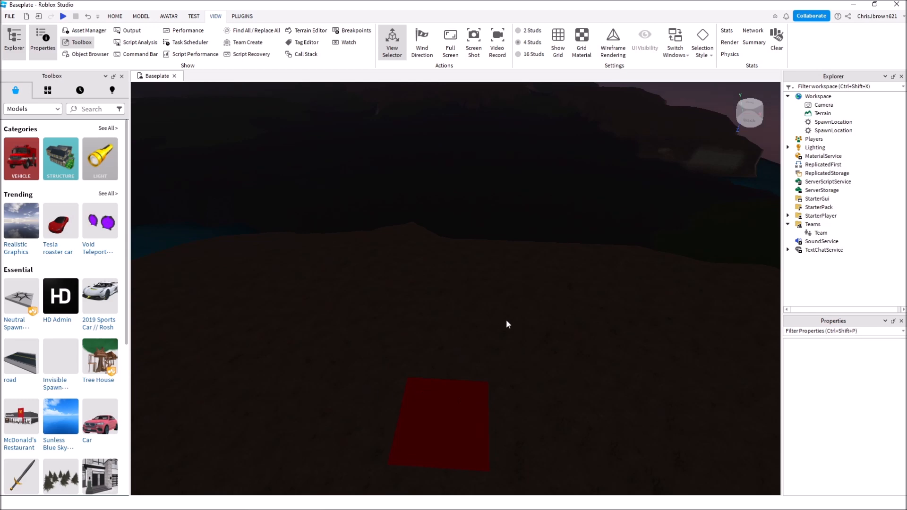
pyautogui.click(483, 404)
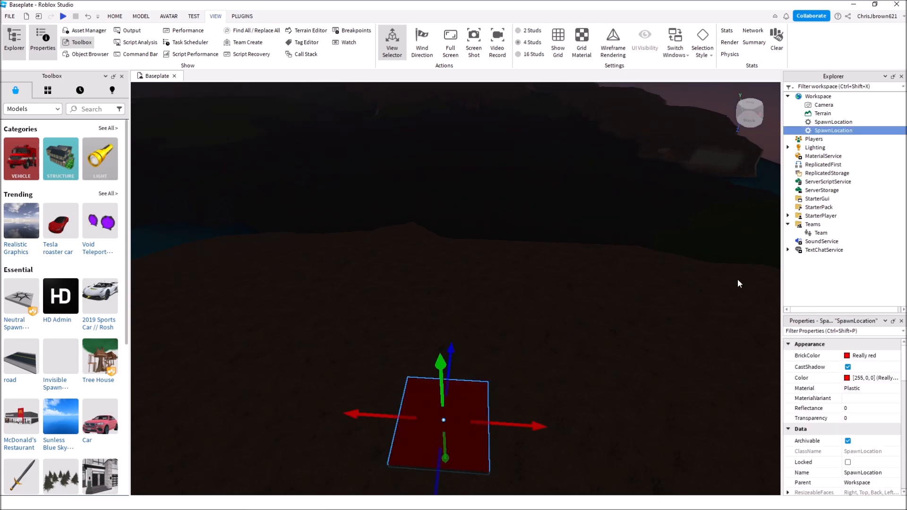
pyautogui.scroll(-3, 871, 446)
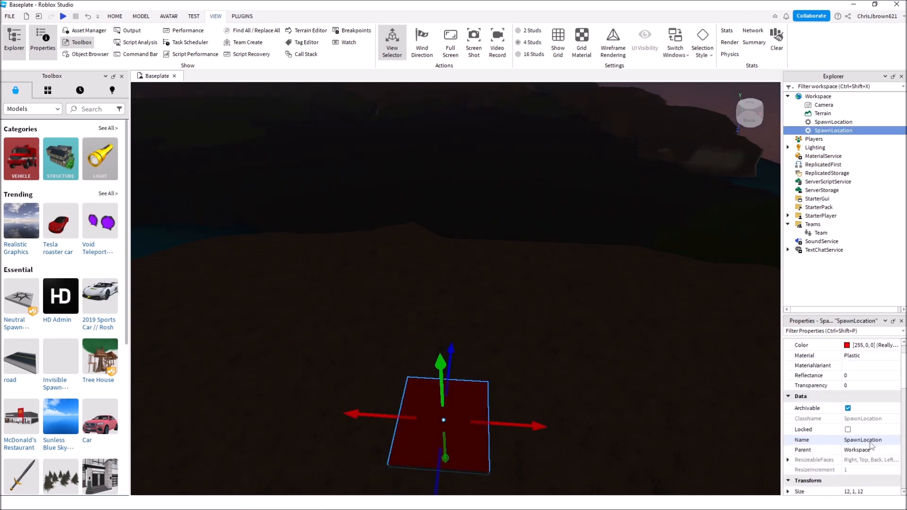
pyautogui.scroll(-10, 870, 445)
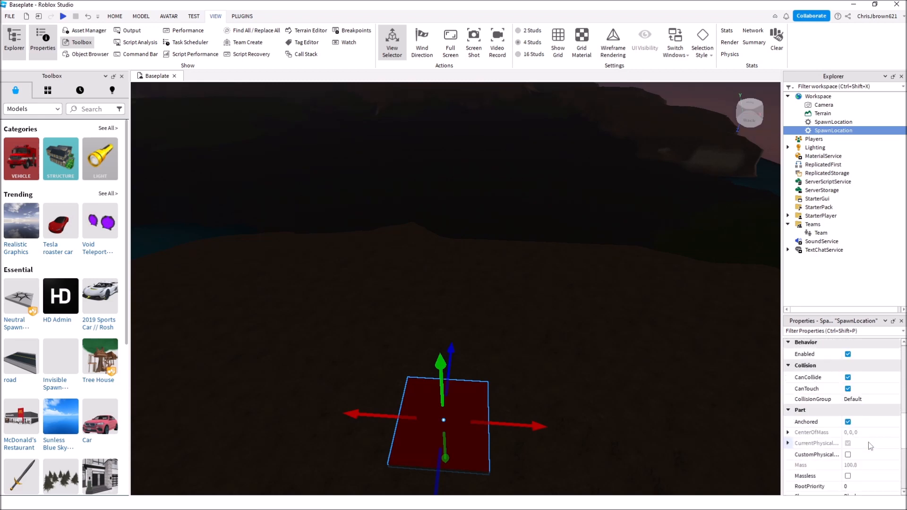
pyautogui.scroll(10, 870, 445)
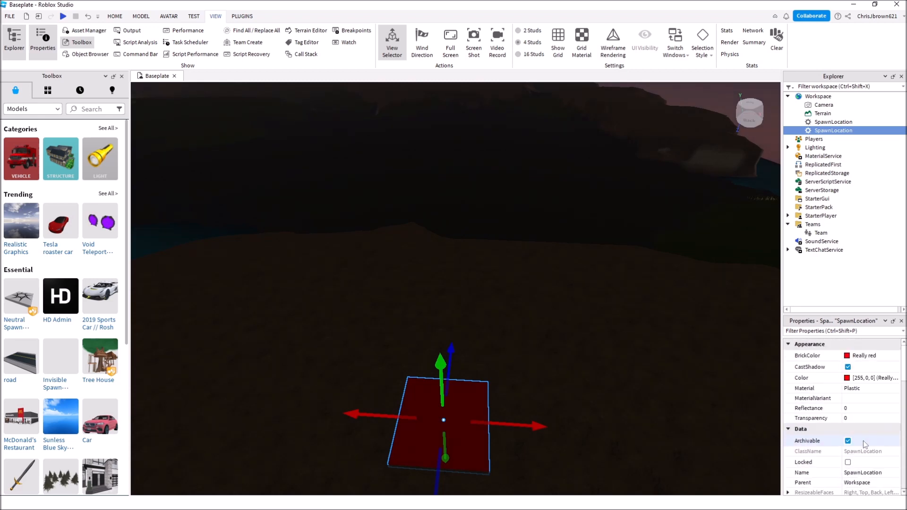
pyautogui.click(606, 316)
# Rename the new team in the Teams service to Red.
pyautogui.moveTo(605, 316); pyautogui.dragTo(605, 317, button='right')
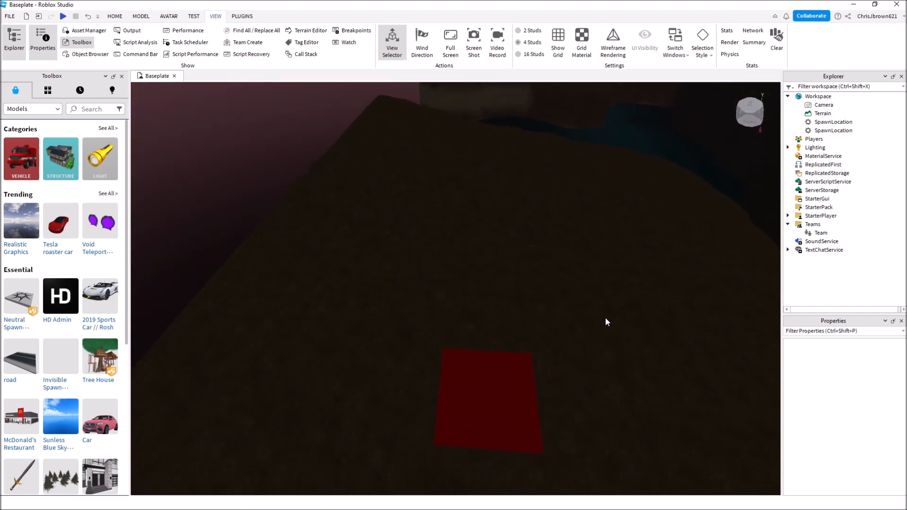
pyautogui.click(817, 233)
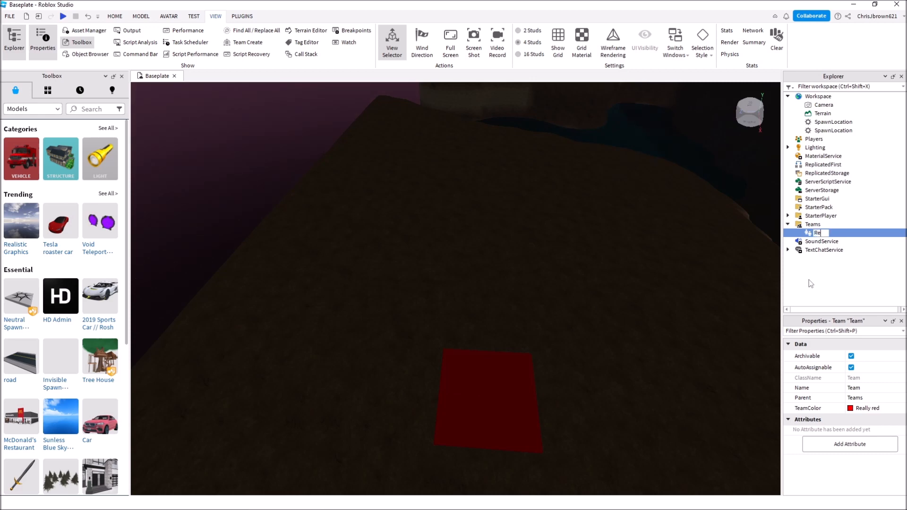
pyautogui.click(673, 343)
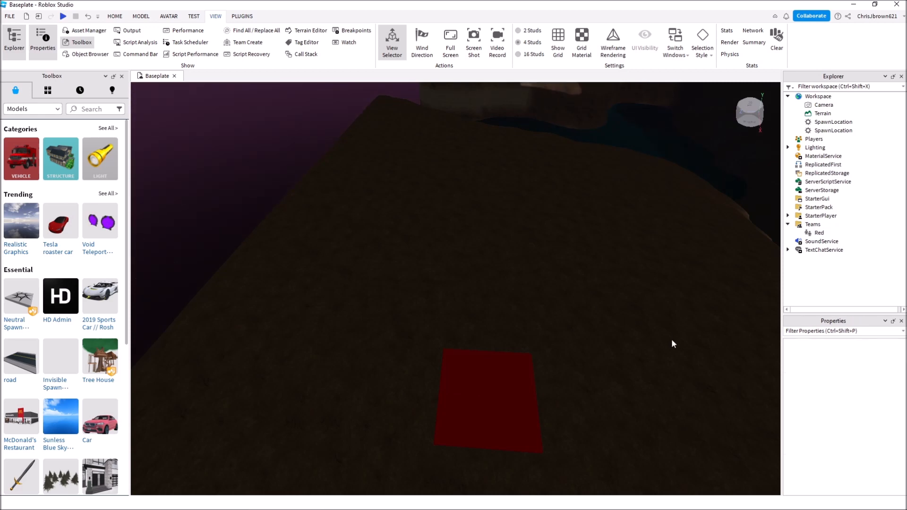
# Make the recently lowered red spawn location invisible by setting its Transparency to 1.
pyautogui.moveTo(671, 339); pyautogui.dragTo(573, 353, button='right')
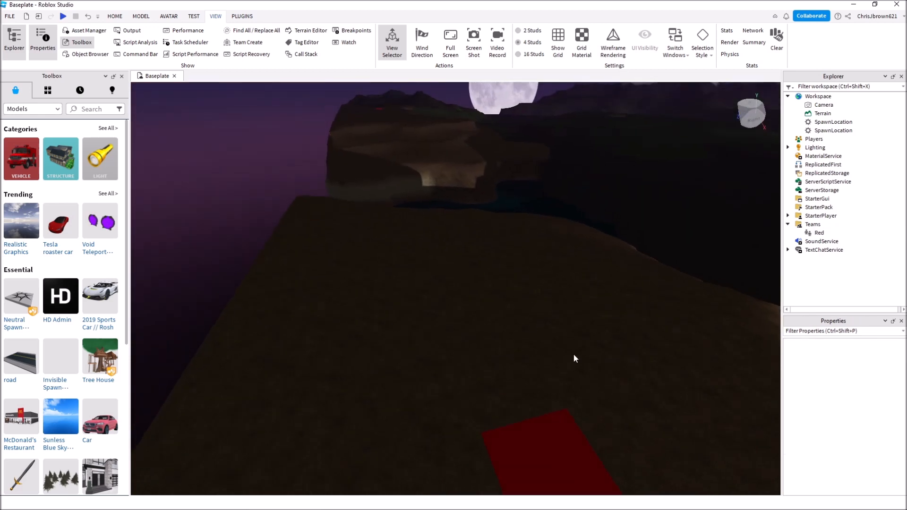
pyautogui.click(536, 429)
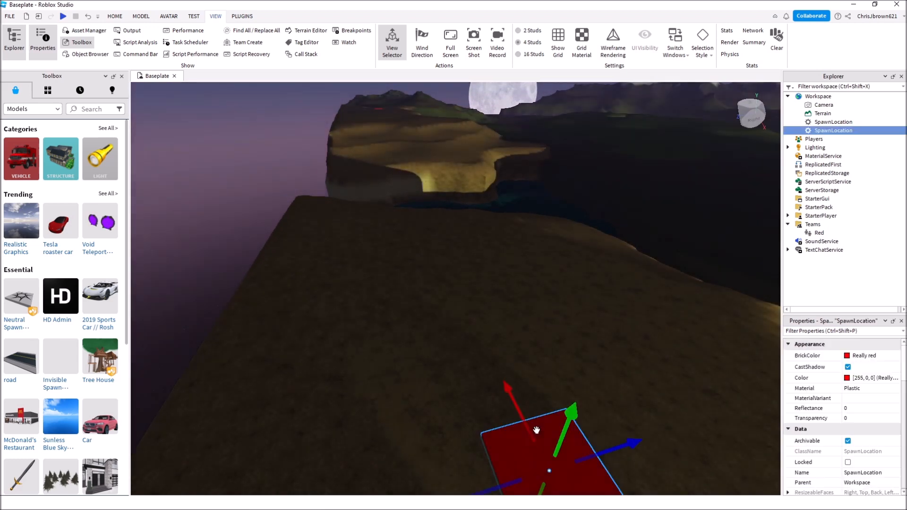
pyautogui.scroll(-1, 828, 397)
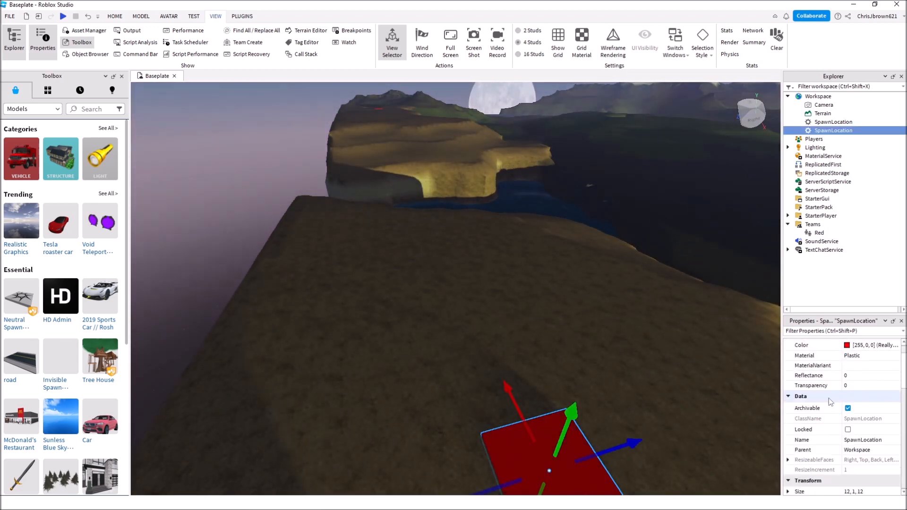
pyautogui.click(848, 385)
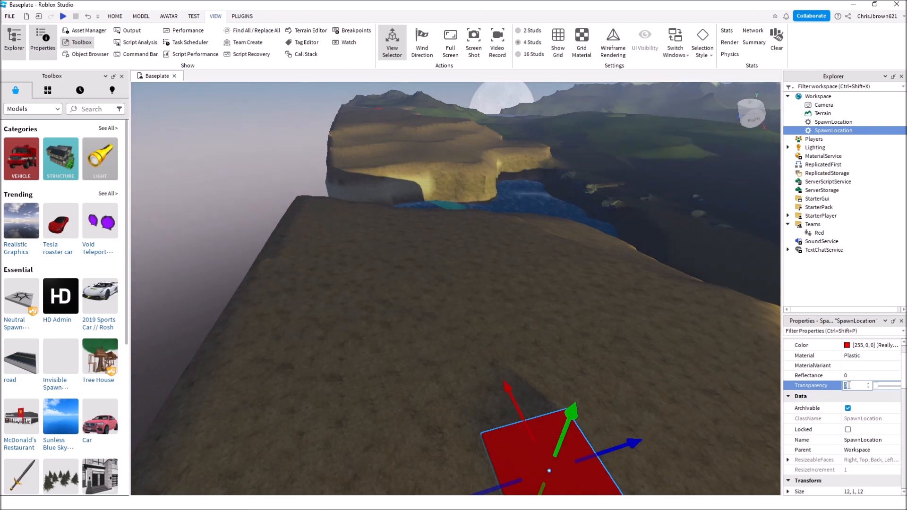
pyautogui.write('1')
pyautogui.click(571, 372)
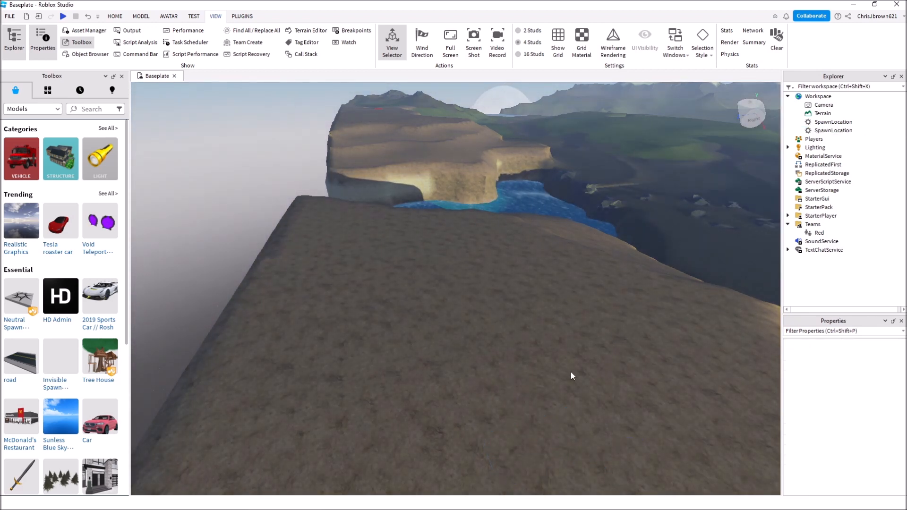
pyautogui.scroll(5, 559, 367)
pyautogui.click(529, 369)
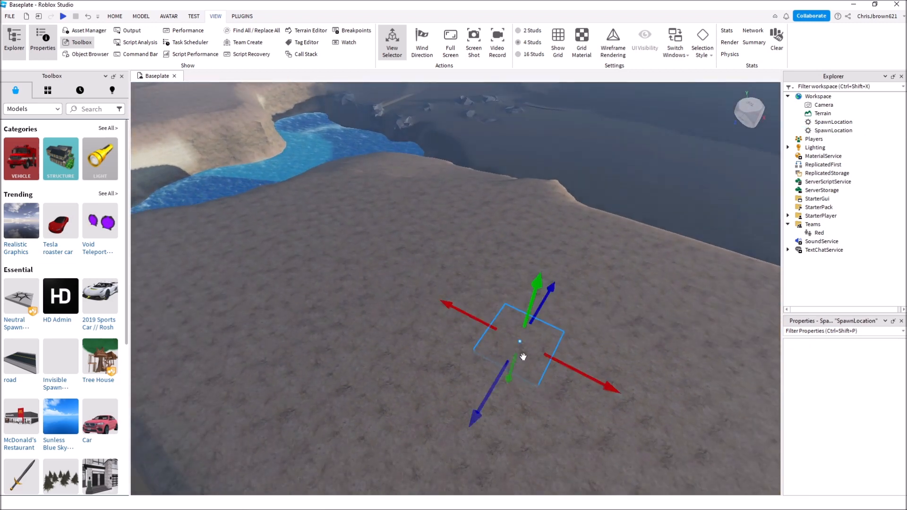
# Set the Transparency of the other, still visible red spawn location on the plateau to 1.
pyautogui.moveTo(403, 355); pyautogui.dragTo(404, 355, button='right')
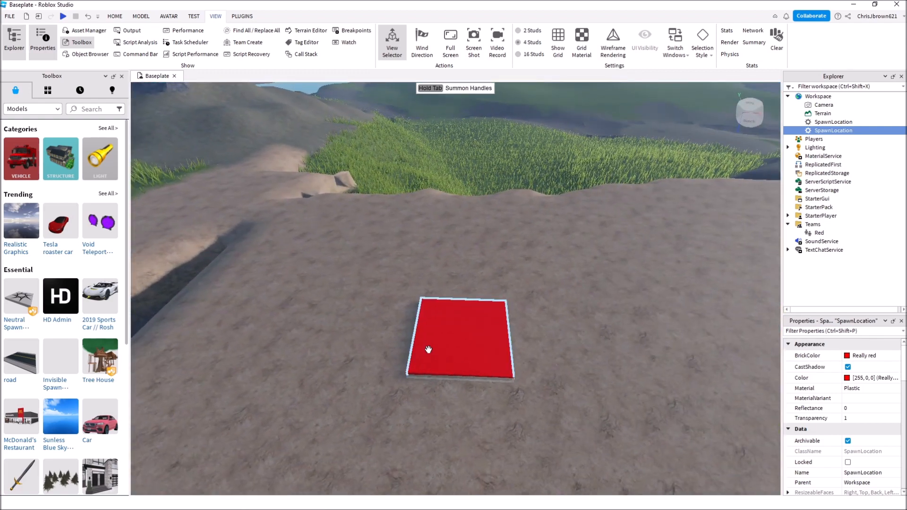
pyautogui.click(429, 349)
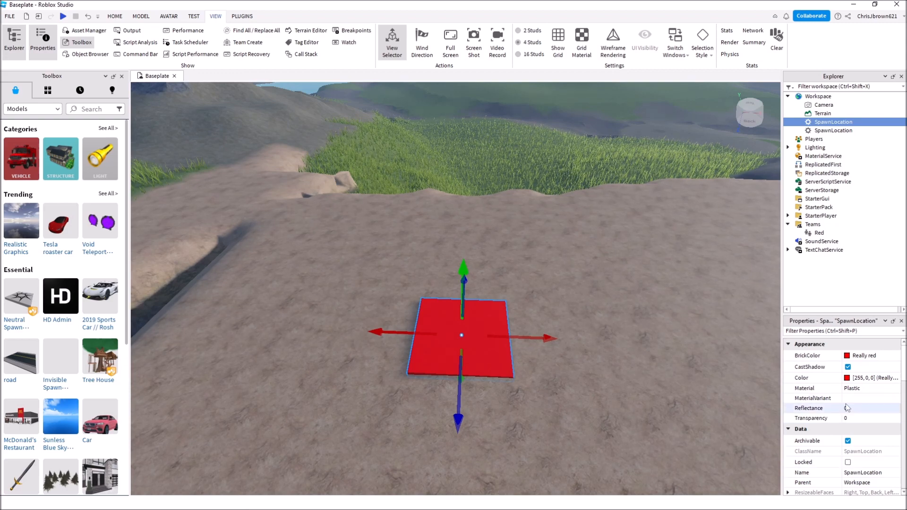
pyautogui.scroll(-1, 847, 408)
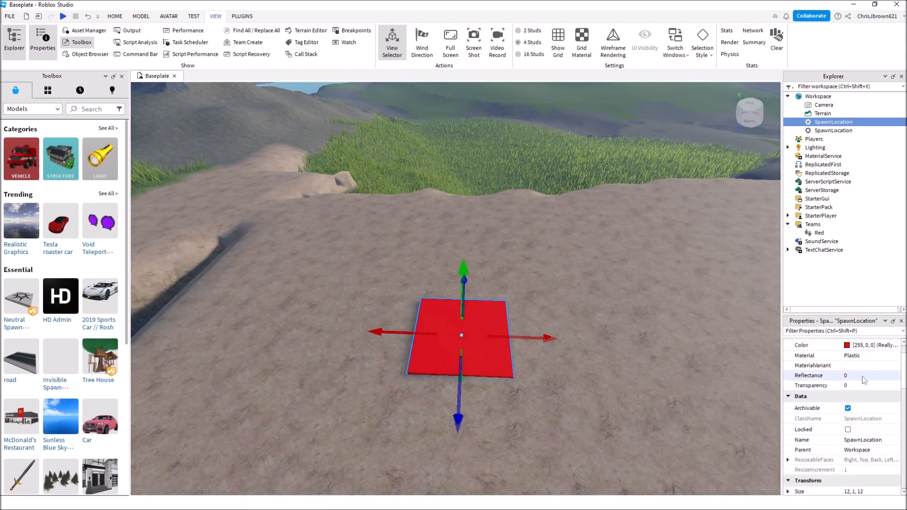
pyautogui.scroll(-1, 866, 415)
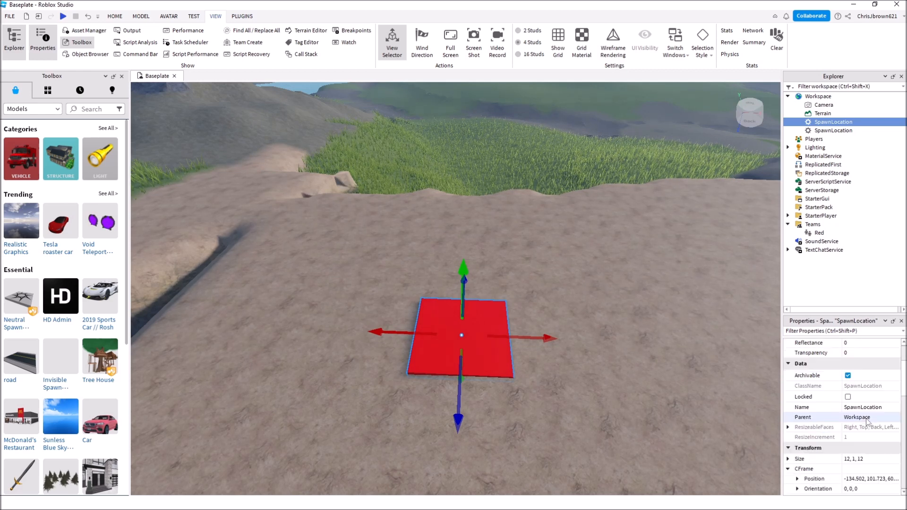
pyautogui.scroll(-1, 865, 418)
pyautogui.scroll(3, 866, 418)
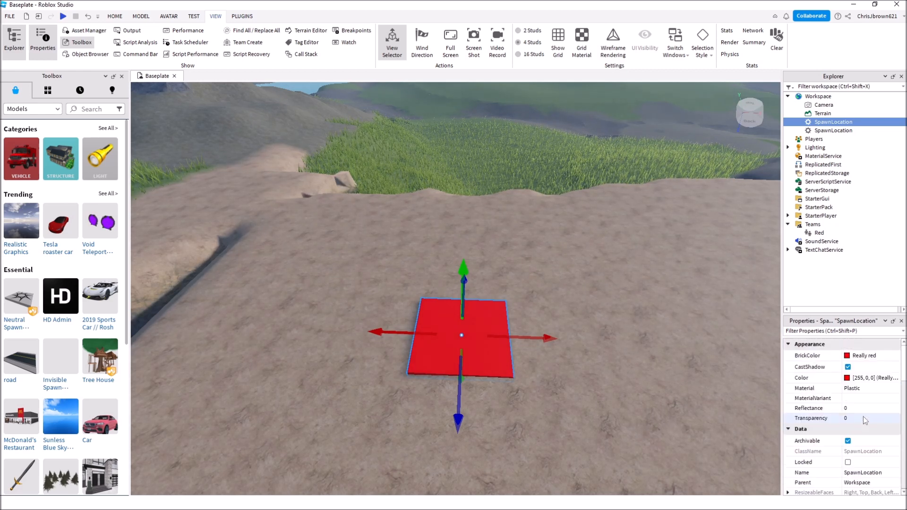
pyautogui.click(855, 418)
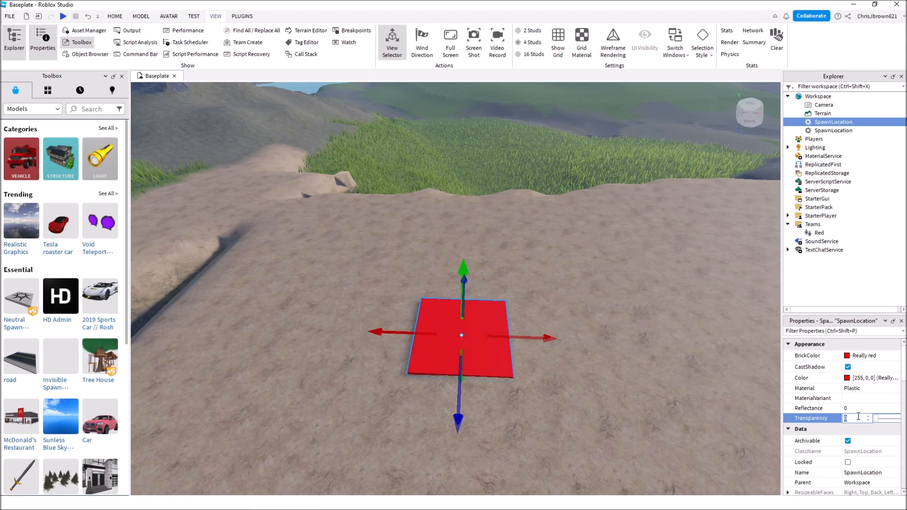
pyautogui.write('1')
pyautogui.press('Return')
pyautogui.click(679, 379)
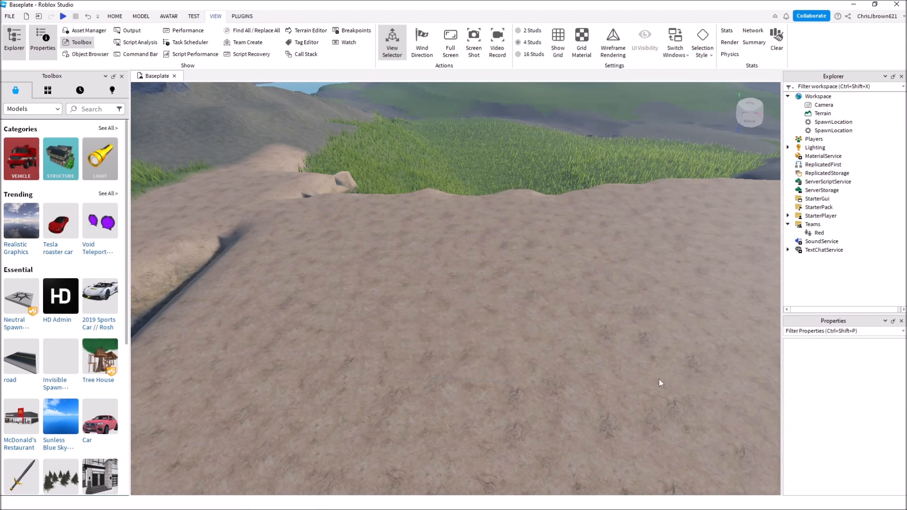
# Copy the invisible red spawn location near the grass and paste a copy for the grey ground away from the plateau.
pyautogui.click(487, 342)
pyautogui.rightClick(486, 341)
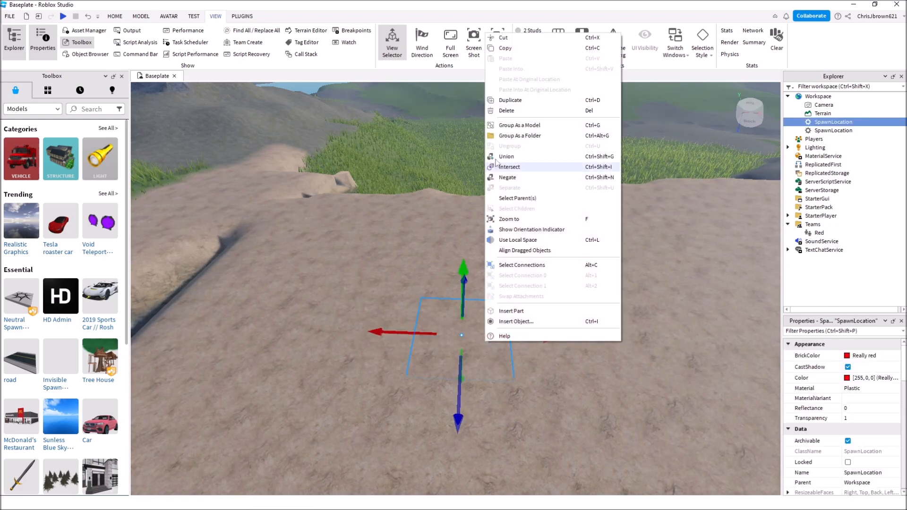
pyautogui.click(516, 51)
pyautogui.moveTo(554, 277); pyautogui.dragTo(555, 277, button='right')
pyautogui.press('w')
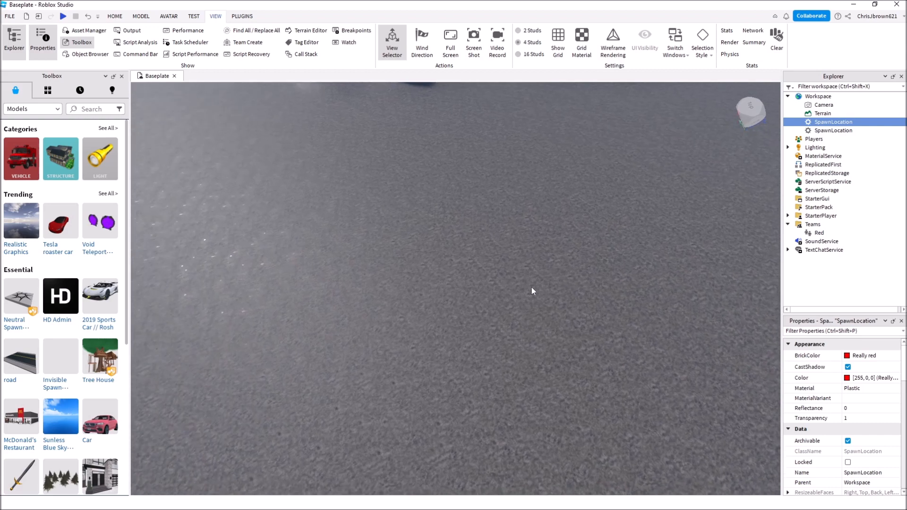
pyautogui.rightClick(459, 328)
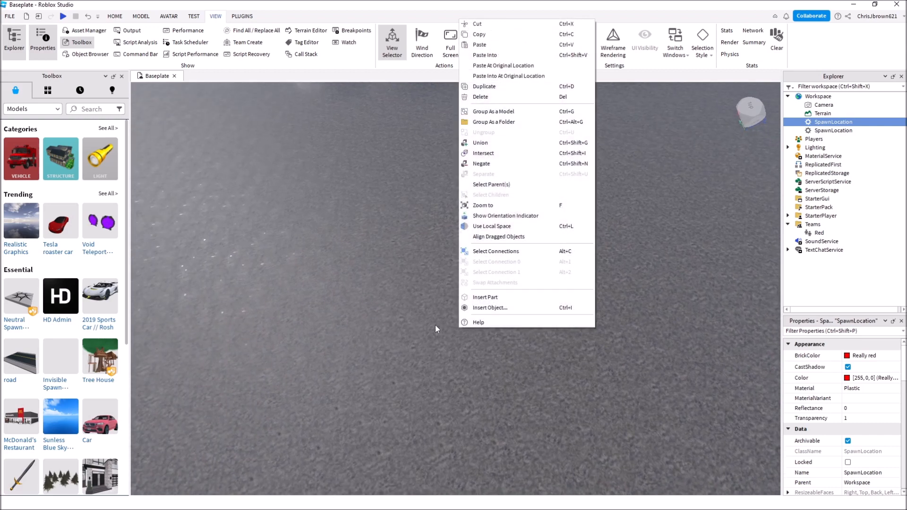
pyautogui.click(478, 44)
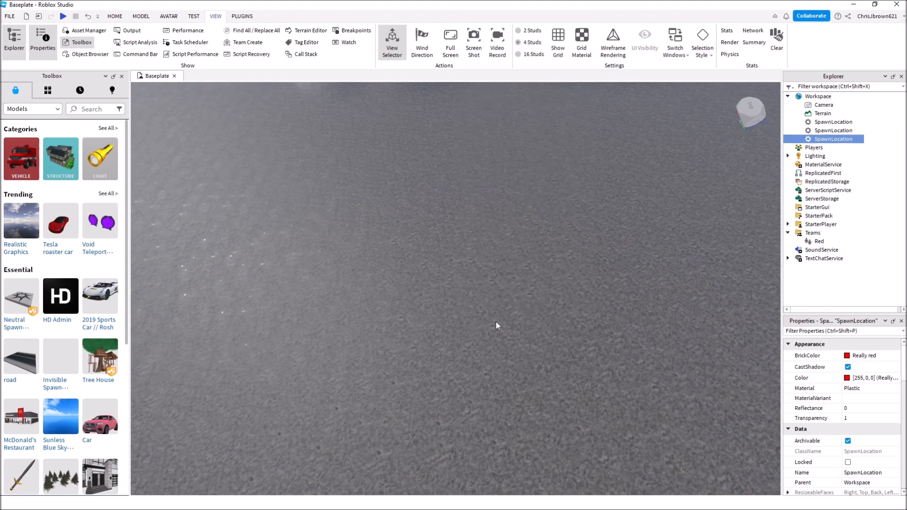
# Move the pasted invisible spawn location across the open grey ground, near the terrain's outer edge.
pyautogui.moveTo(491, 333); pyautogui.dragTo(491, 333, button='right')
pyautogui.press('f')
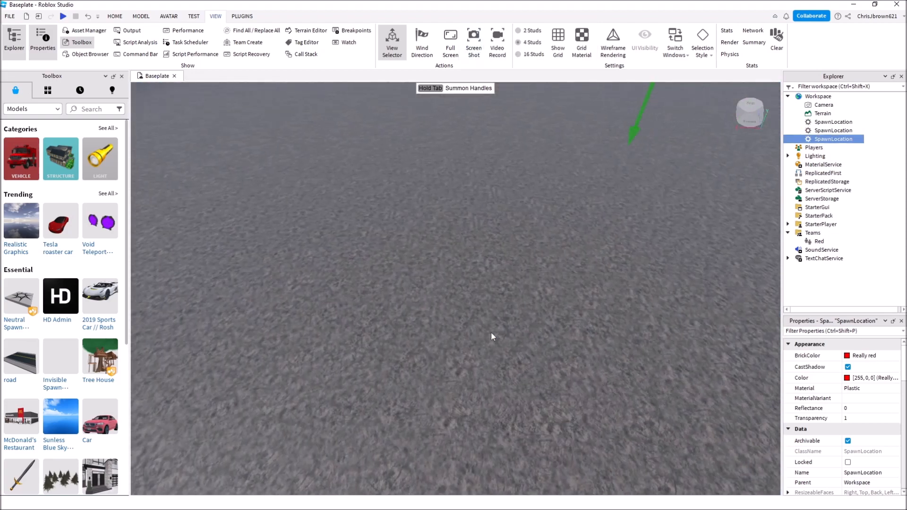
pyautogui.moveTo(565, 175); pyautogui.dragTo(402, 207)
pyautogui.moveTo(500, 202); pyautogui.dragTo(679, 341)
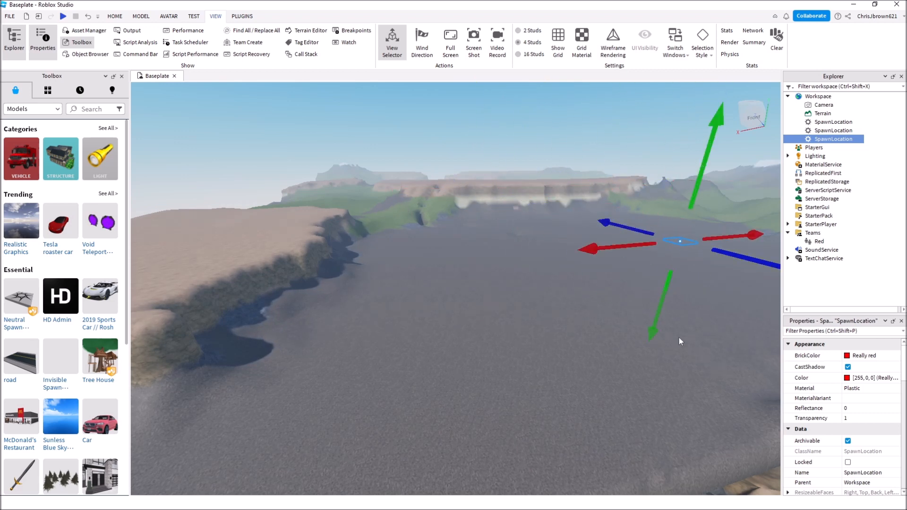
pyautogui.moveTo(613, 250); pyautogui.dragTo(439, 298)
pyautogui.moveTo(537, 291); pyautogui.dragTo(668, 477)
pyautogui.moveTo(542, 429); pyautogui.dragTo(542, 429, button='right')
pyautogui.moveTo(406, 334); pyautogui.dragTo(261, 326)
pyautogui.moveTo(348, 361); pyautogui.dragTo(347, 353, button='right')
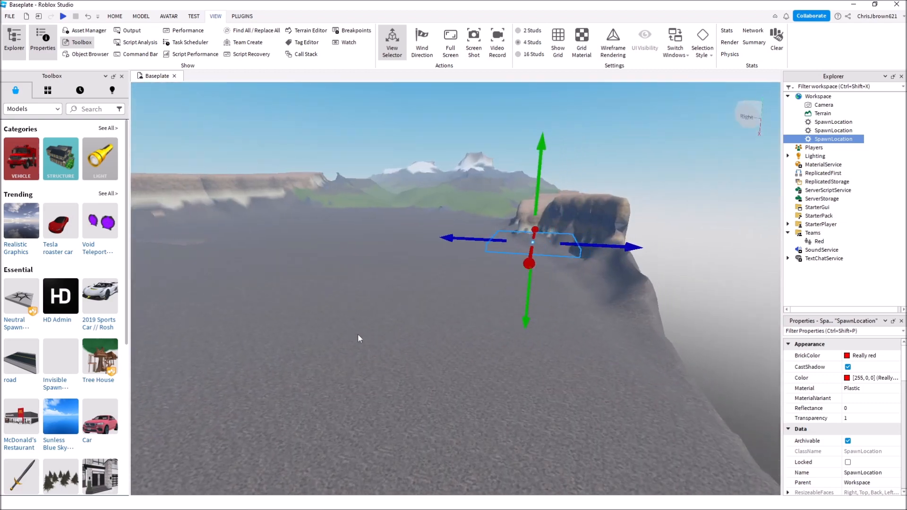
# Shift the invisible spawn location slightly sideways and lower it close to the grey ground surface.
pyautogui.moveTo(448, 241); pyautogui.dragTo(404, 239)
pyautogui.moveTo(482, 307); pyautogui.dragTo(477, 495)
pyautogui.moveTo(451, 464); pyautogui.dragTo(449, 463, button='right')
pyautogui.press('w')
pyautogui.press('s')
pyautogui.press('d')
pyautogui.press('w')
pyautogui.moveTo(457, 391); pyautogui.dragTo(457, 390, button='right')
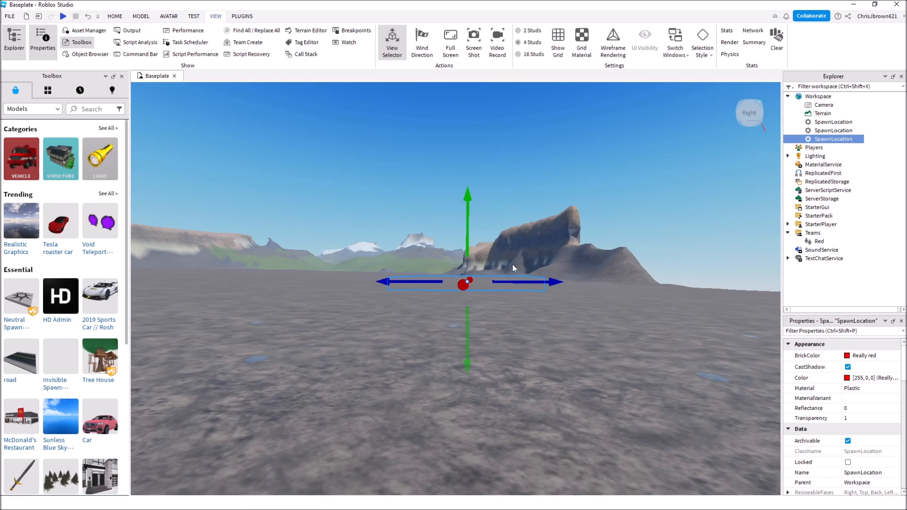
# Make the spawn location on the grey ground visible by setting its Transparency to 0.
pyautogui.click(846, 419)
pyautogui.write('0')
pyautogui.press('Return')
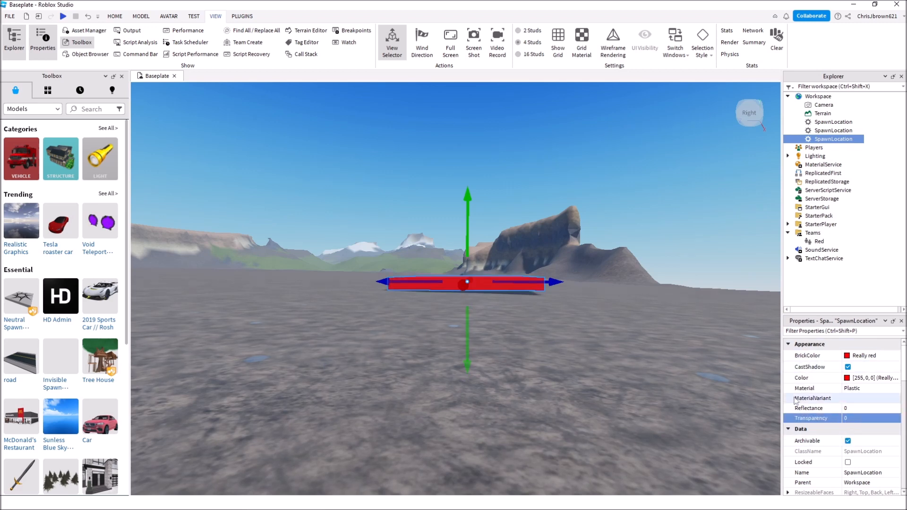
pyautogui.moveTo(633, 373); pyautogui.dragTo(633, 373, button='right')
pyautogui.press('w')
pyautogui.press('f')
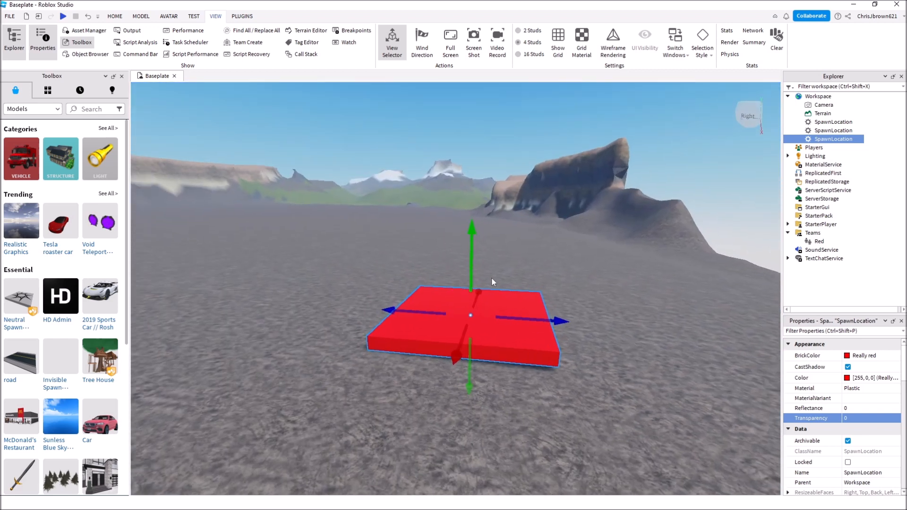
# Lower the visible red spawn location slightly so that it sits on the grey ground.
pyautogui.moveTo(473, 242); pyautogui.dragTo(471, 251)
pyautogui.press('w')
pyautogui.moveTo(581, 340); pyautogui.dragTo(583, 340, button='right')
pyautogui.press('s')
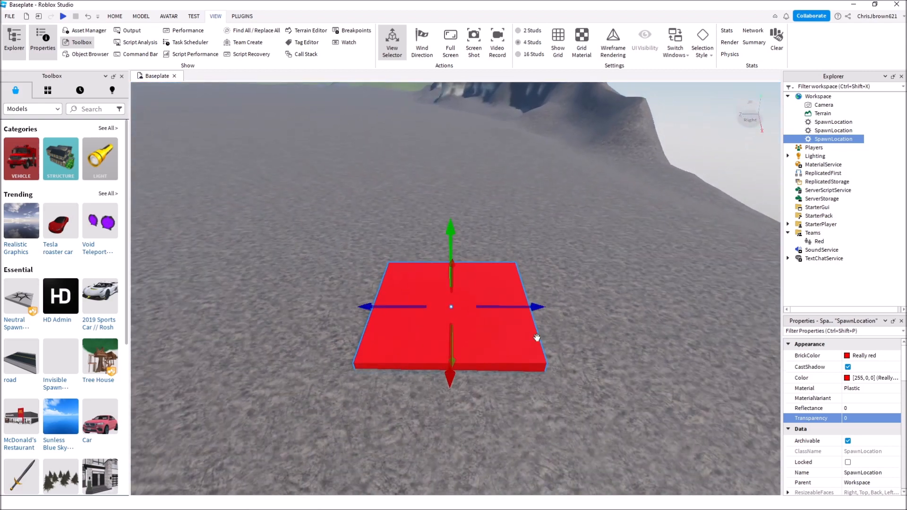
# Change the Color of the spawn location on the grey ground to pure blue, 0, 0, 255.
pyautogui.click(847, 378)
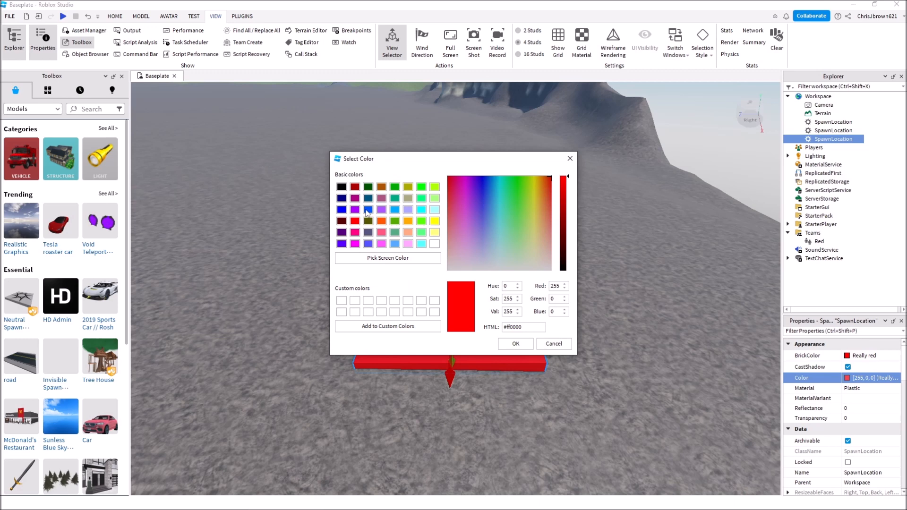
pyautogui.click(344, 211)
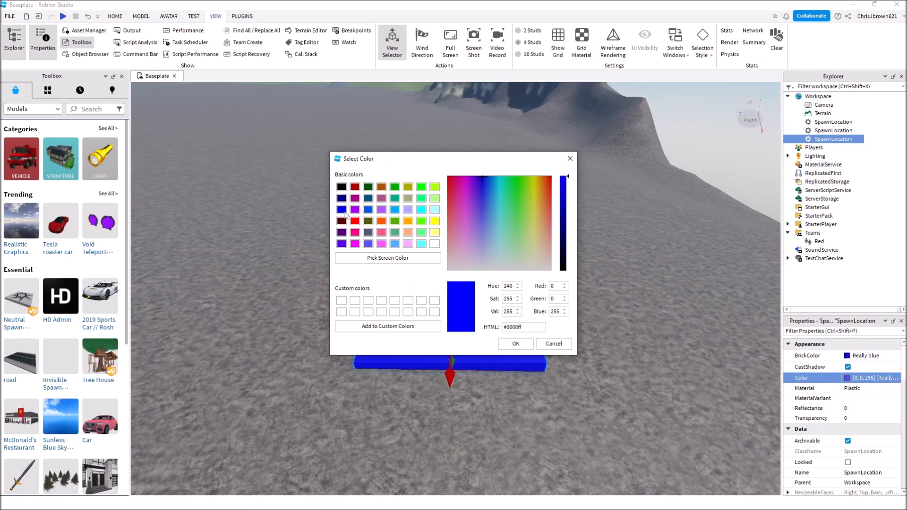
pyautogui.click(368, 213)
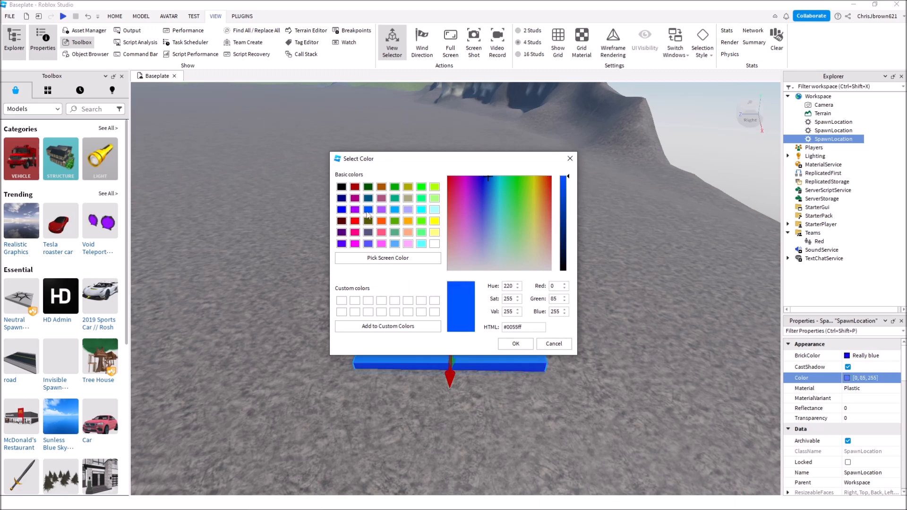
pyautogui.click(342, 210)
pyautogui.click(514, 344)
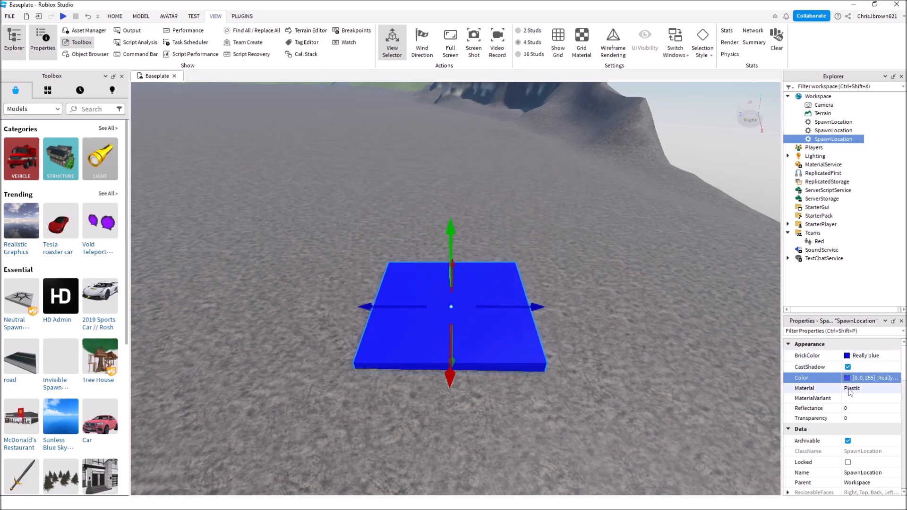
# Set the TeamColor of the blue spawn location to Really blue.
pyautogui.scroll(-6, 853, 434)
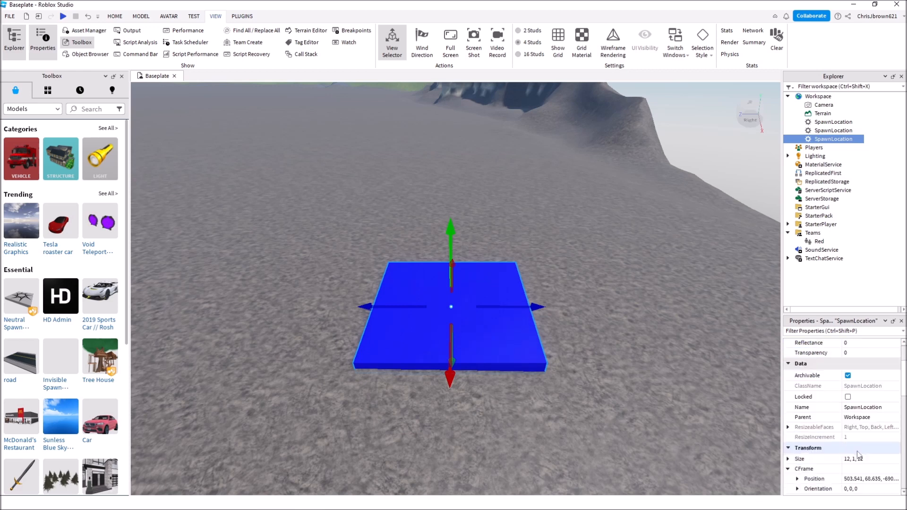
pyautogui.scroll(-1, 855, 453)
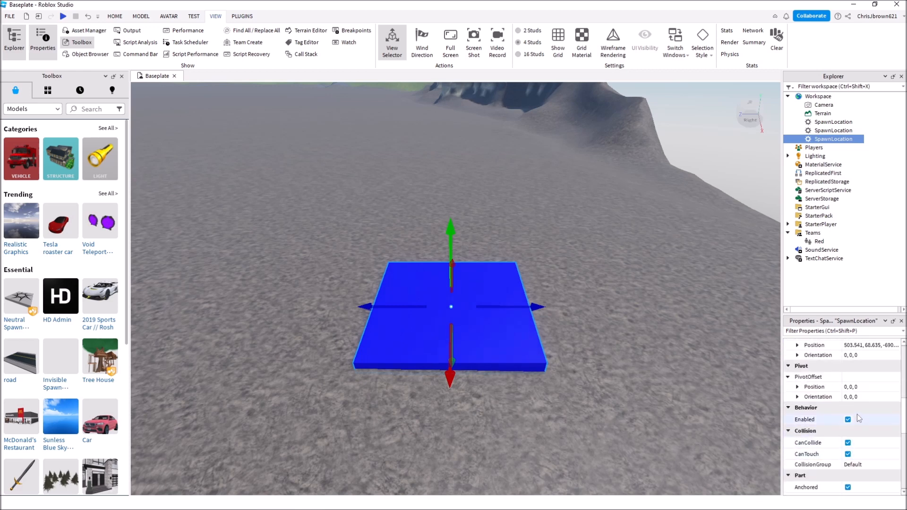
pyautogui.scroll(-1, 857, 413)
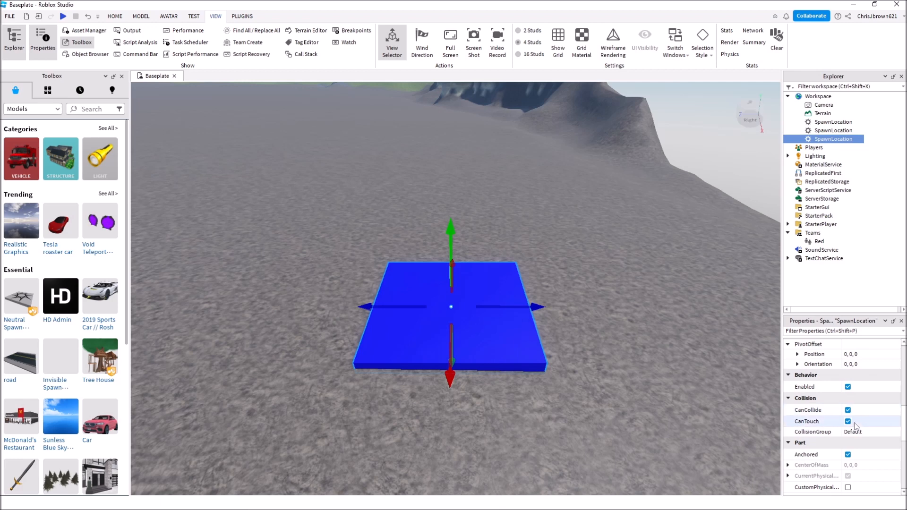
pyautogui.scroll(-2, 858, 424)
pyautogui.scroll(-4, 866, 400)
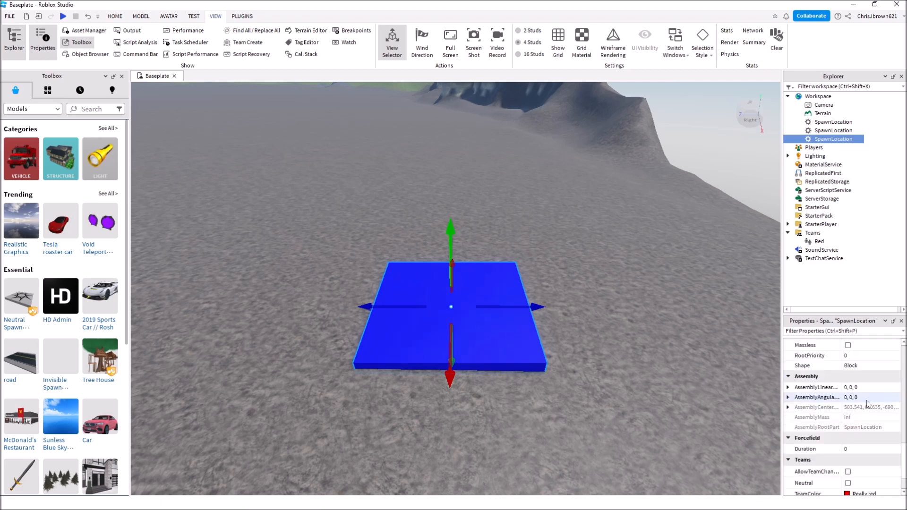
pyautogui.click(853, 452)
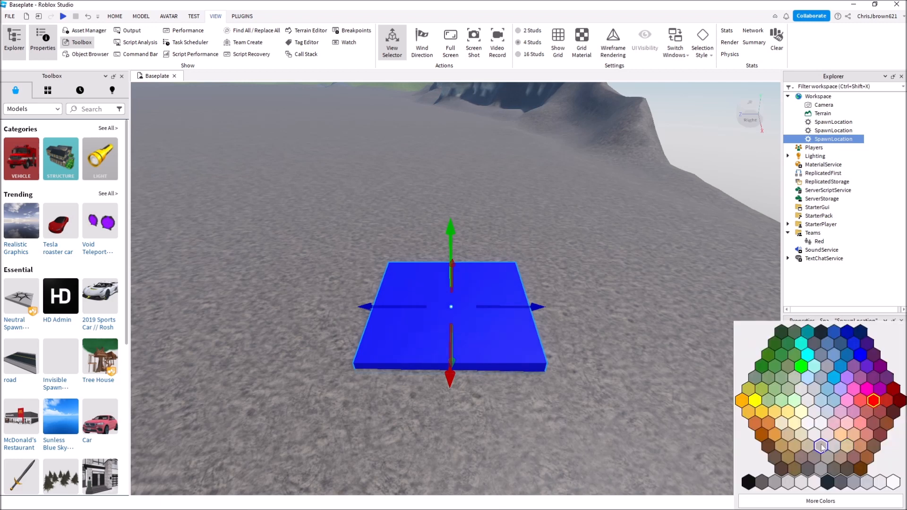
pyautogui.click(860, 356)
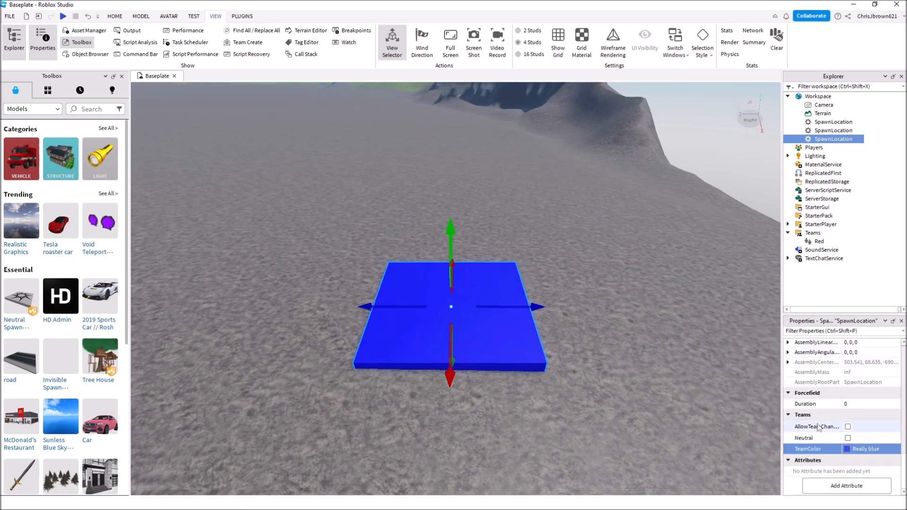
# Copy the blue spawn location while it is still visible, and clear the selection.
pyautogui.click(639, 379)
pyautogui.click(490, 328)
pyautogui.rightClick(490, 327)
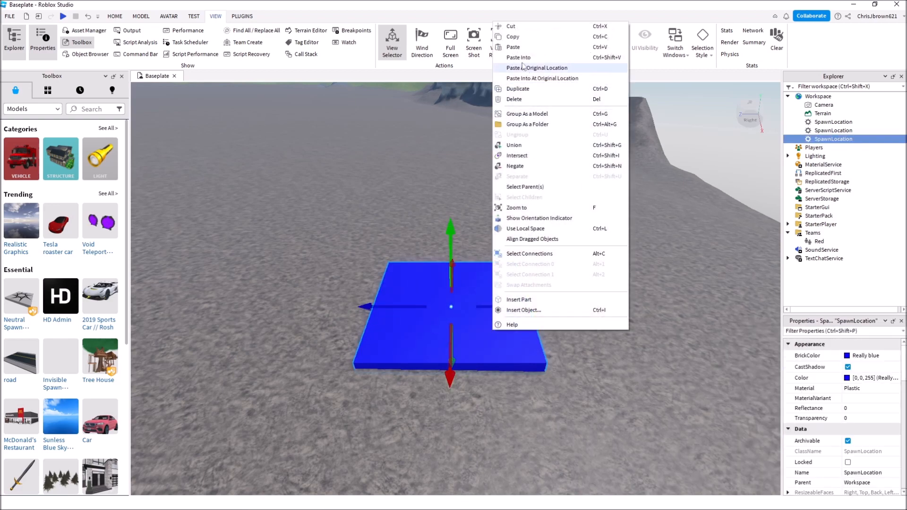
pyautogui.click(515, 37)
pyautogui.click(523, 184)
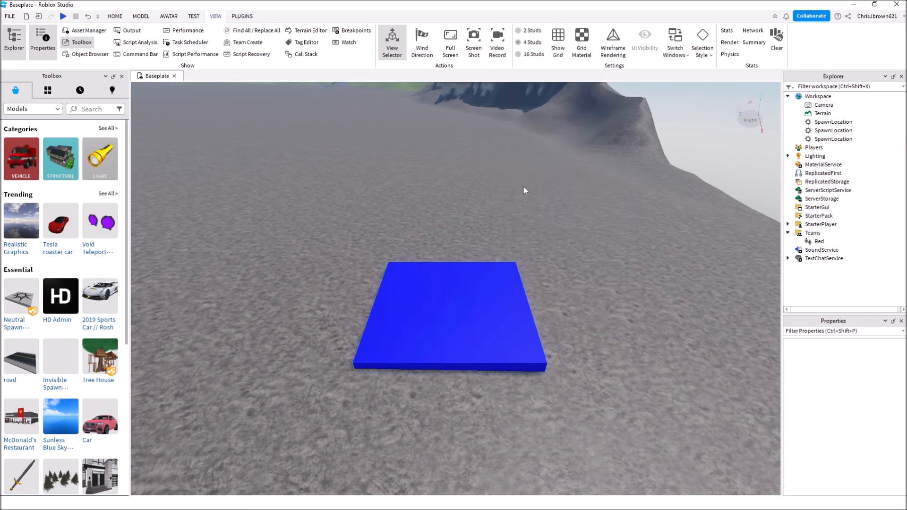
# Make the blue spawn location on the grey ground invisible by setting its Transparency to 1.
pyautogui.click(481, 307)
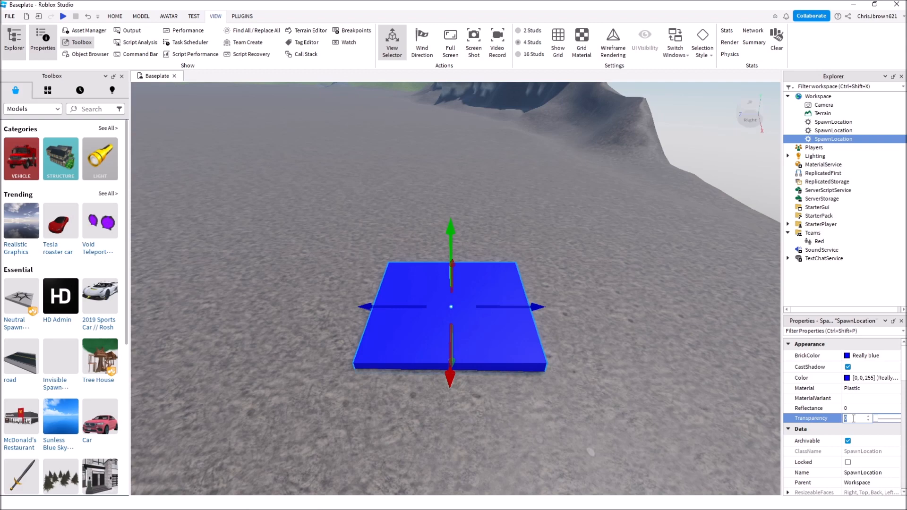
pyautogui.write('1')
pyautogui.click(707, 406)
# Paste the copied blue spawn location on the sandy ground beyond the snowy mountains.
pyautogui.moveTo(611, 341); pyautogui.dragTo(612, 338, button='right')
pyautogui.press('w')
pyautogui.press('w')
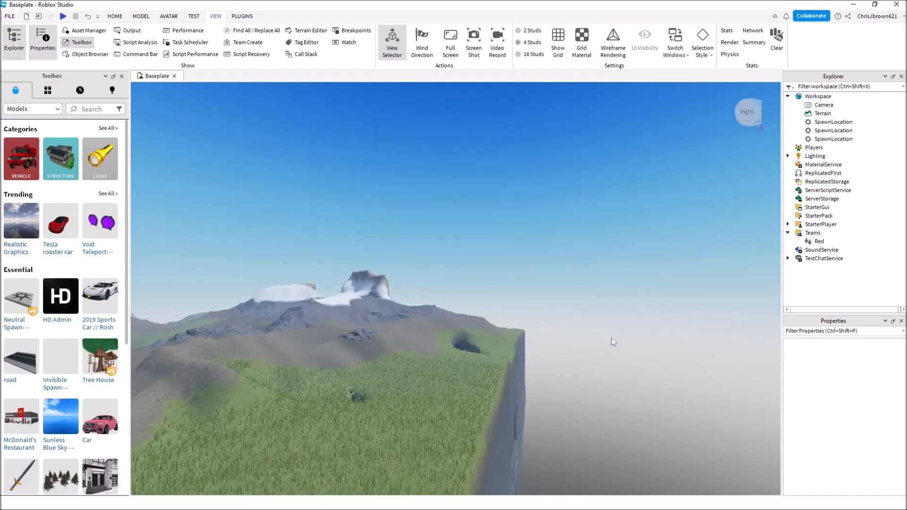
pyautogui.press('w')
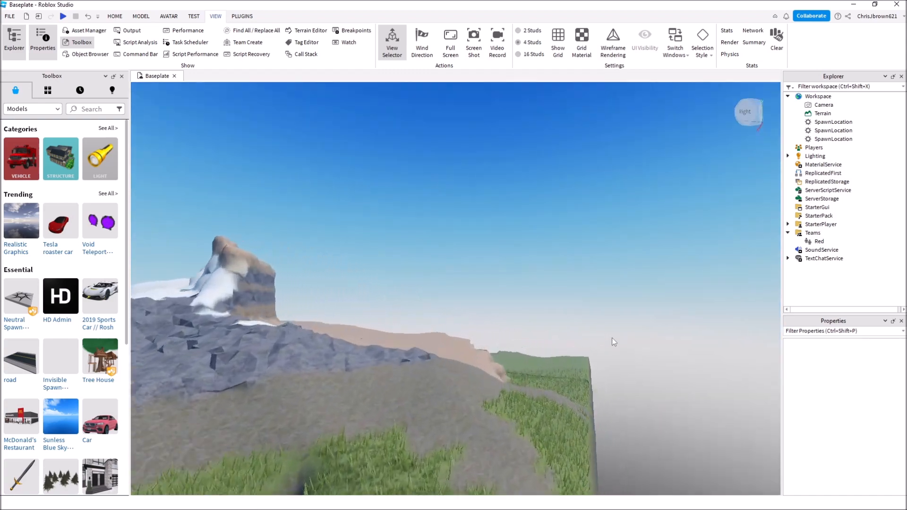
pyautogui.moveTo(612, 338); pyautogui.dragTo(612, 340, button='right')
pyautogui.press('w')
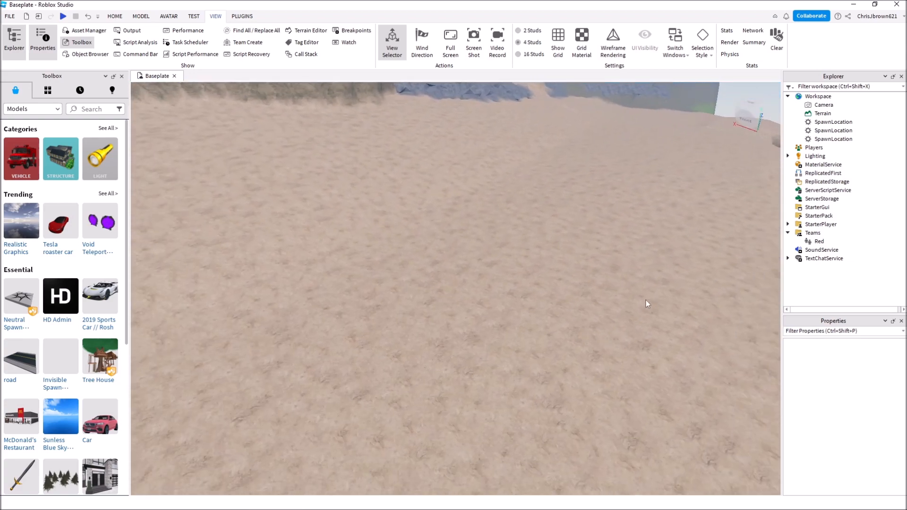
pyautogui.rightClick(544, 365)
pyautogui.click(576, 87)
# Lower the pasted blue spawn location onto the sandy ground.
pyautogui.press('w')
pyautogui.moveTo(508, 335); pyautogui.dragTo(504, 331, button='right')
pyautogui.moveTo(471, 330); pyautogui.dragTo(471, 335)
pyautogui.press('w')
pyautogui.moveTo(482, 361); pyautogui.dragTo(482, 359, button='right')
pyautogui.press('w')
pyautogui.press('f')
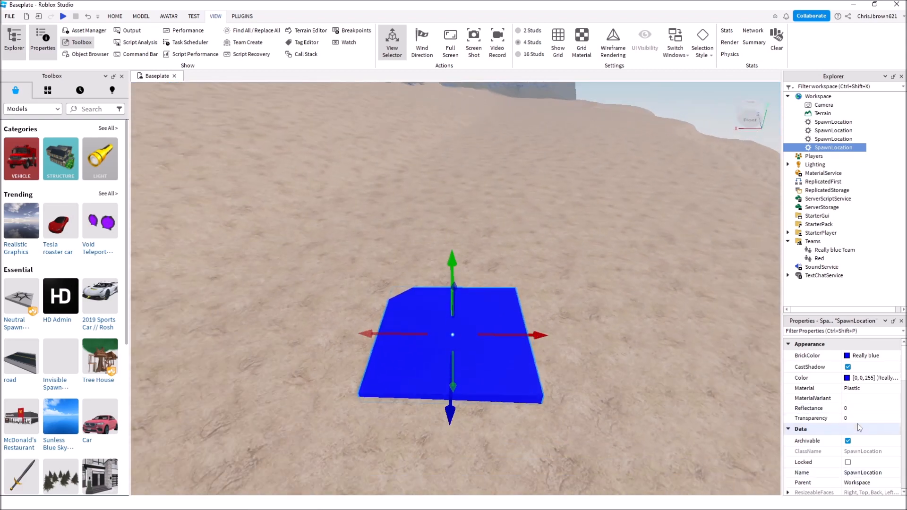
# Set the Transparency of the blue spawn location on the sandy ground to 1 and deselect it.
pyautogui.scroll(-1, 857, 427)
pyautogui.scroll(1, 858, 429)
pyautogui.click(846, 417)
pyautogui.write('1')
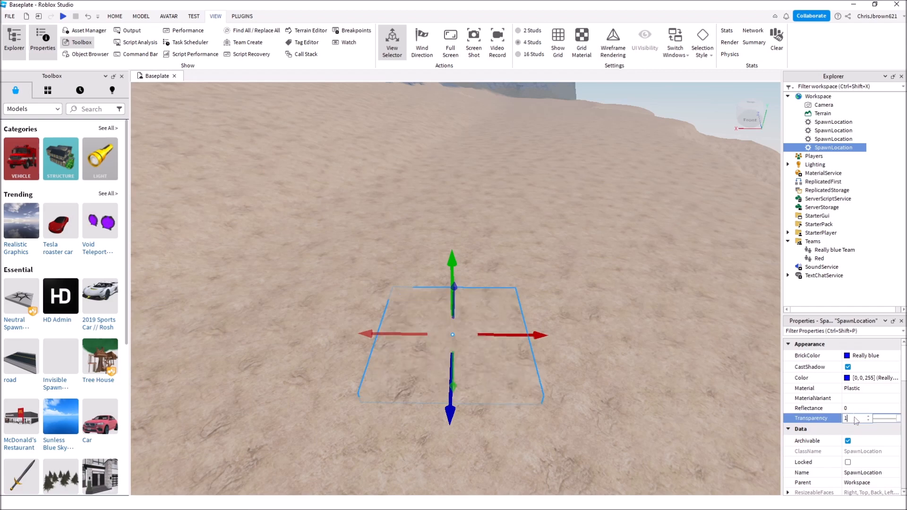
pyautogui.press('Return')
pyautogui.click(617, 366)
pyautogui.scroll(-6, 617, 365)
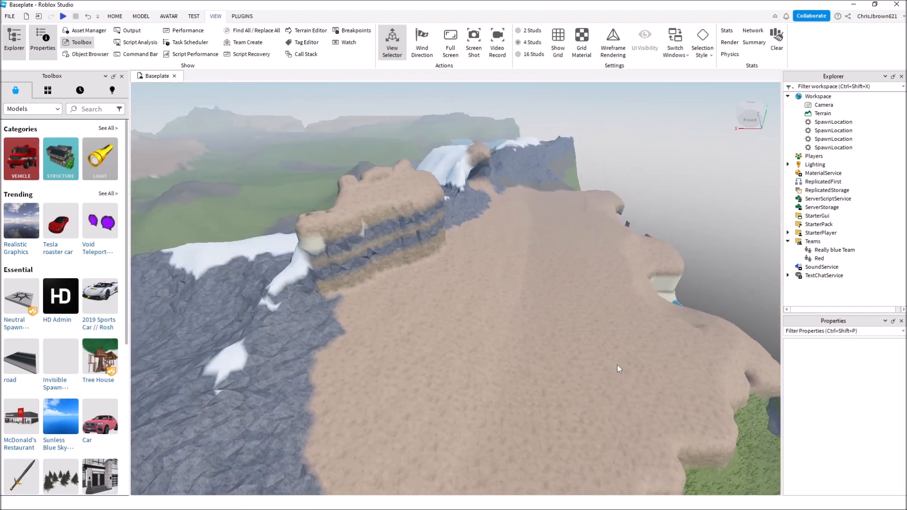
pyautogui.scroll(-10, 616, 368)
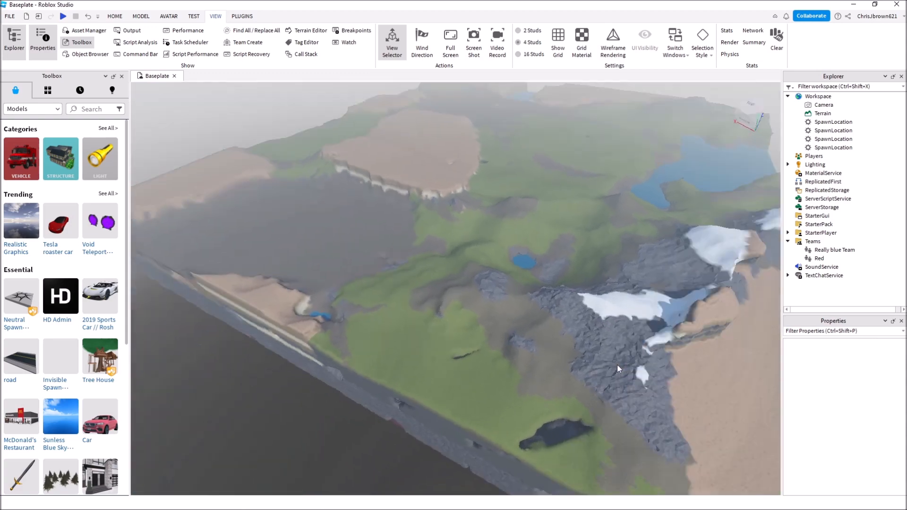
pyautogui.scroll(-10, 617, 365)
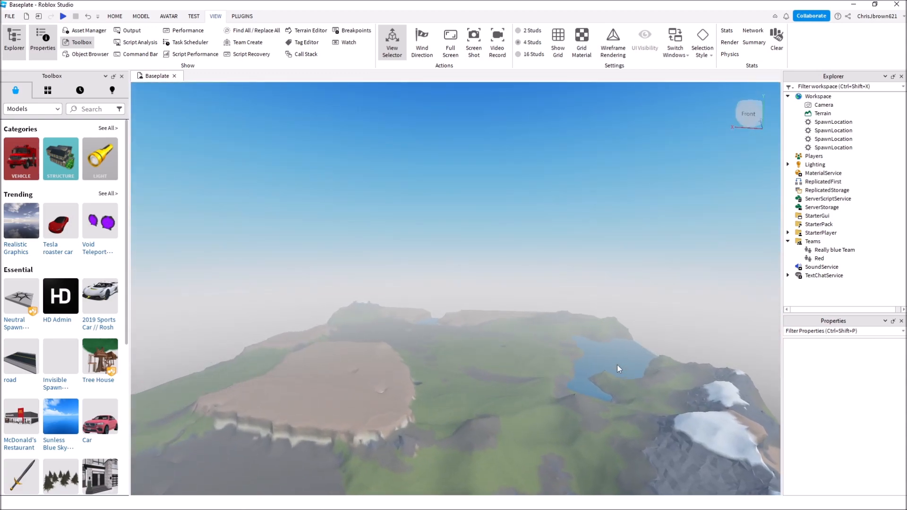
pyautogui.moveTo(616, 365); pyautogui.dragTo(624, 362, button='right')
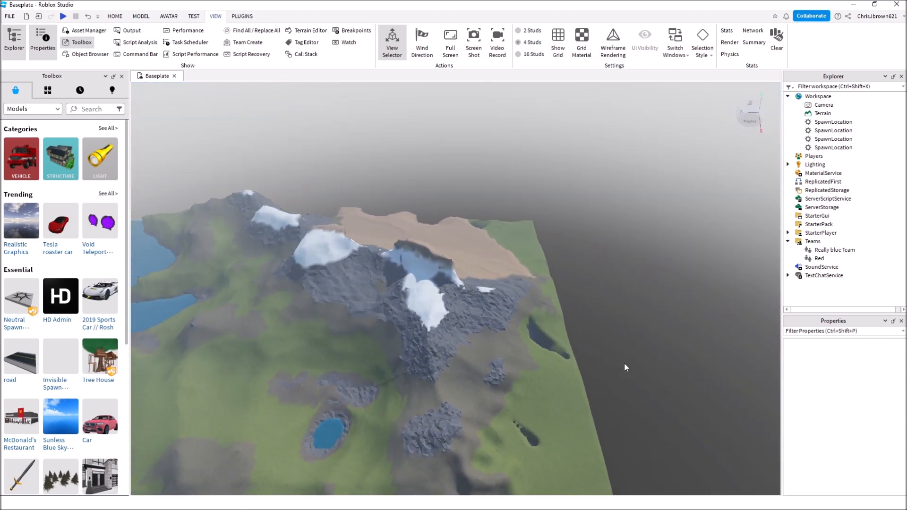
# Rename the Really blue Team in the Teams service to Blue.
pyautogui.click(825, 250)
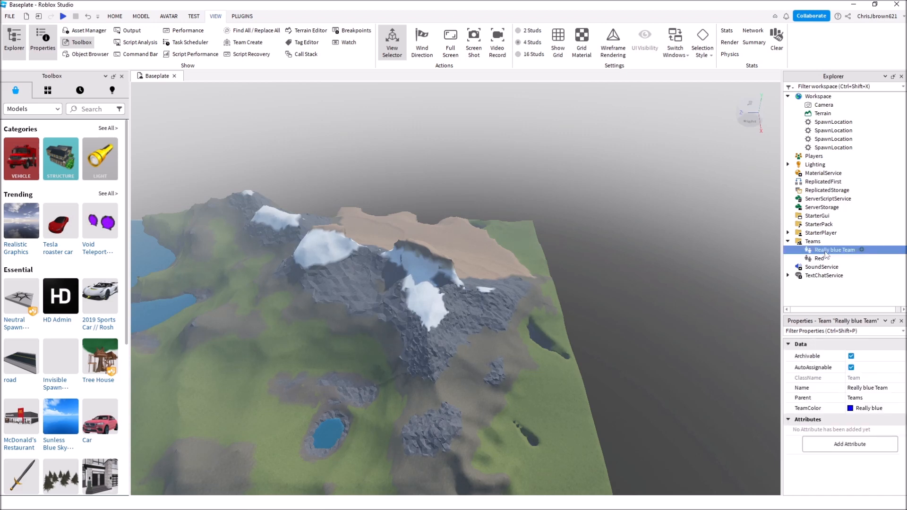
pyautogui.press('Left')
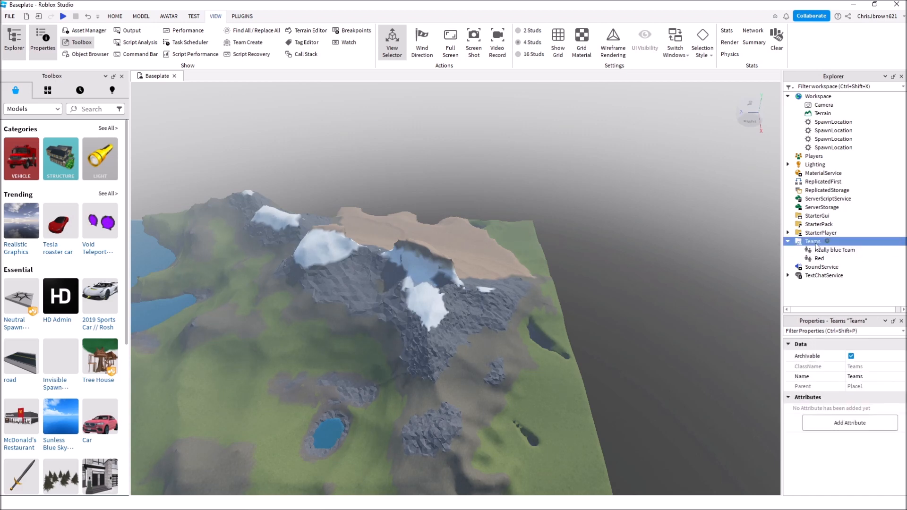
pyautogui.click(819, 250)
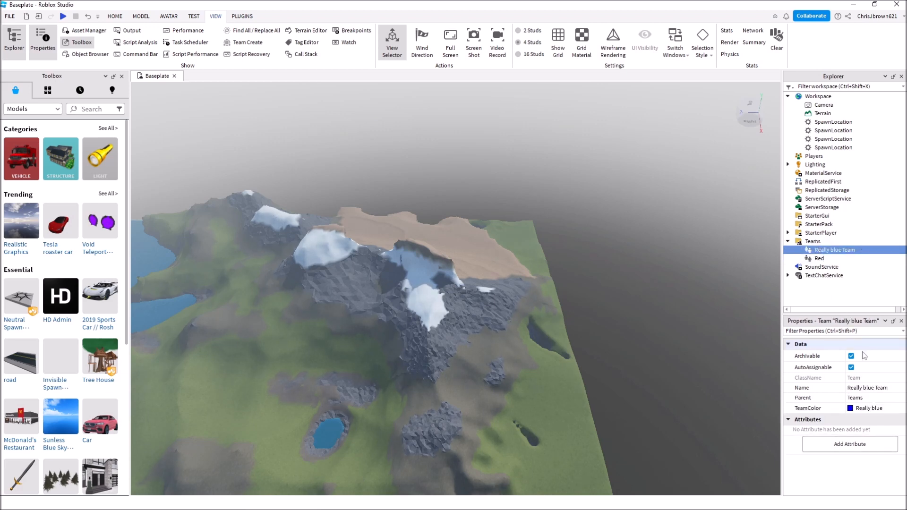
pyautogui.doubleClick(839, 251)
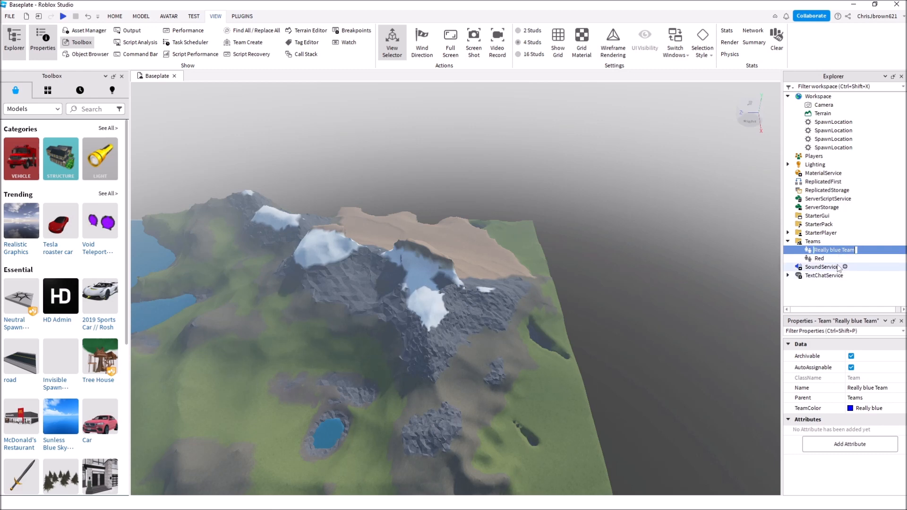
pyautogui.write('Blue')
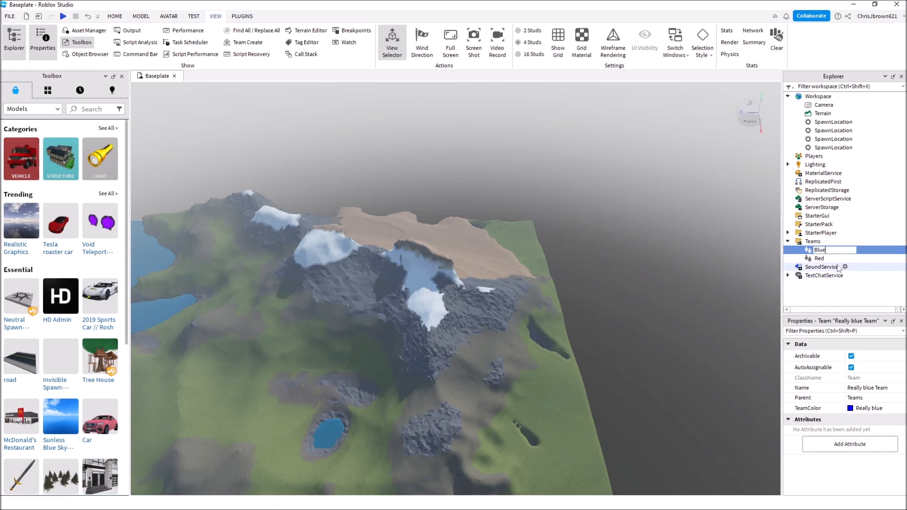
pyautogui.click(819, 259)
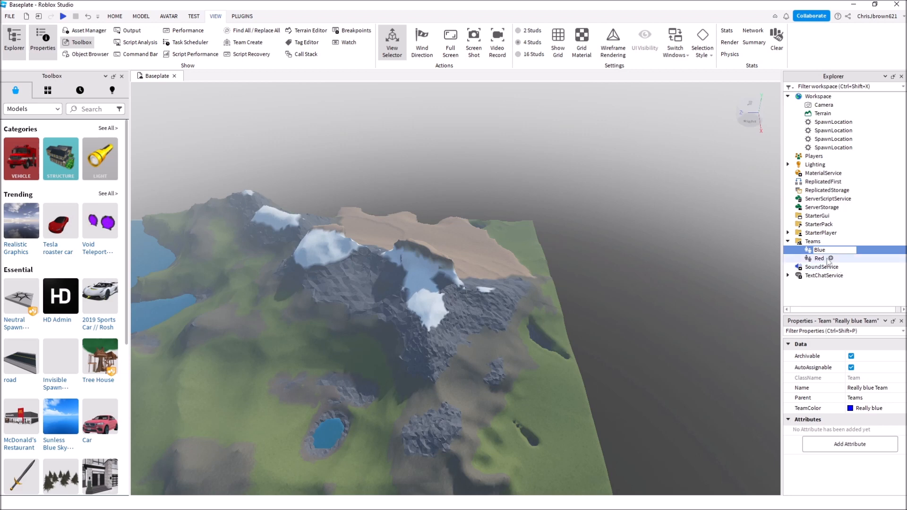
# Apply the team name Blue in the Teams service and start a playtest of the place.
pyautogui.click(819, 250)
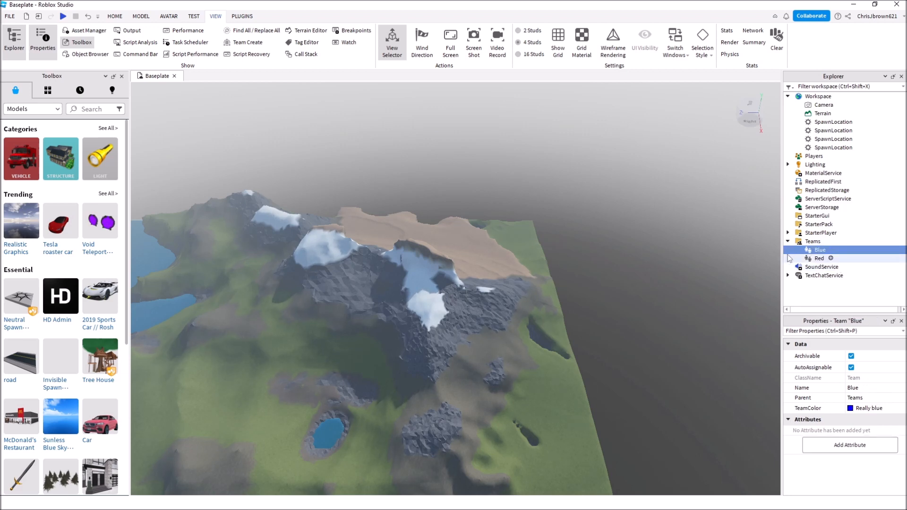
pyautogui.moveTo(538, 321); pyautogui.dragTo(538, 321, button='right')
pyautogui.press('s')
pyautogui.click(115, 16)
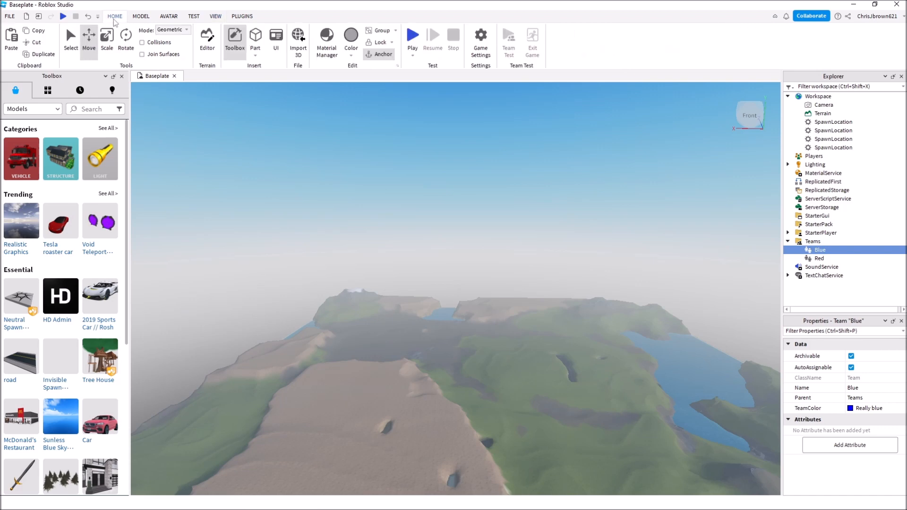
pyautogui.click(412, 42)
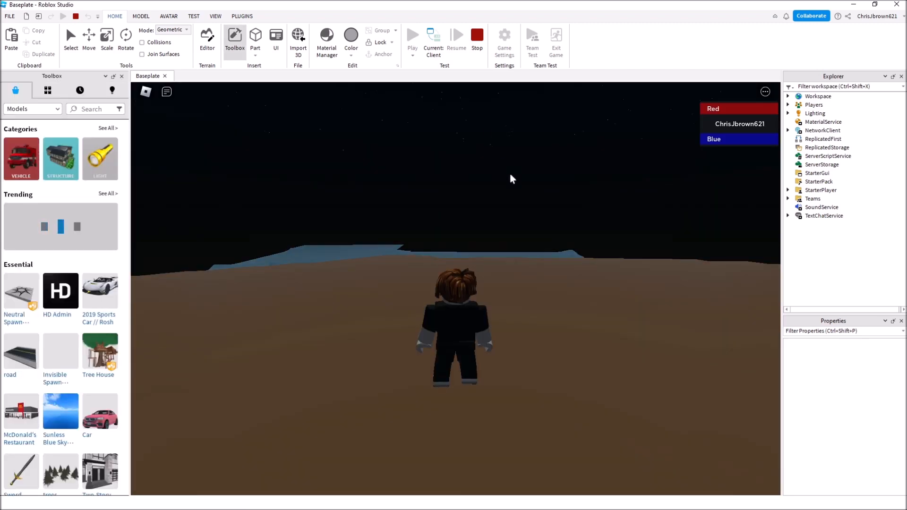
# Walk the character around the sandy spawn area with the team list in view, and stop the playtest.
pyautogui.moveTo(451, 222); pyautogui.dragTo(451, 225, button='right')
pyautogui.press('w')
pyautogui.press('s')
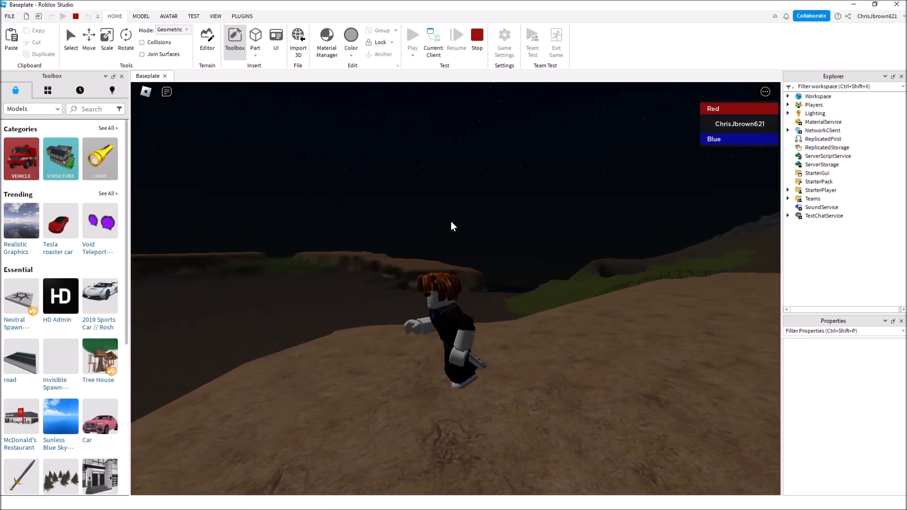
pyautogui.click(477, 35)
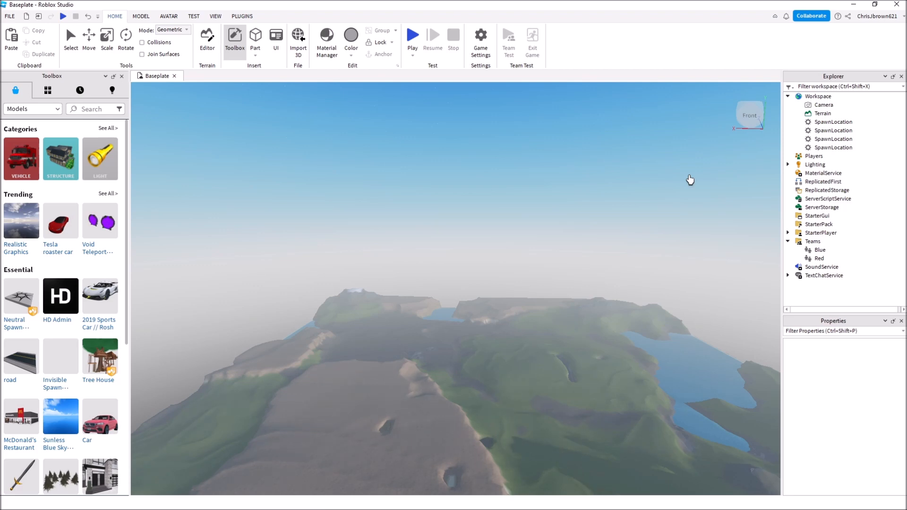
# Search the library's models for "day night cycle".
pyautogui.moveTo(466, 170); pyautogui.dragTo(463, 197, button='right')
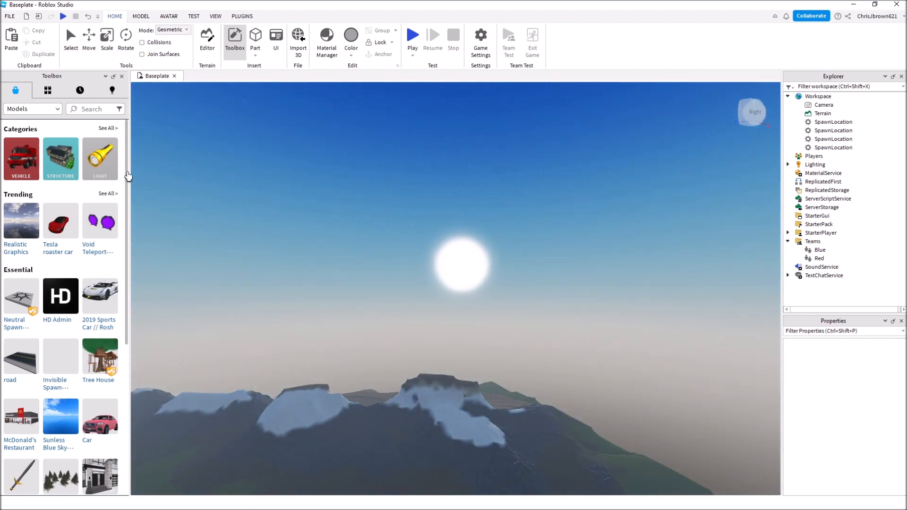
pyautogui.click(59, 108)
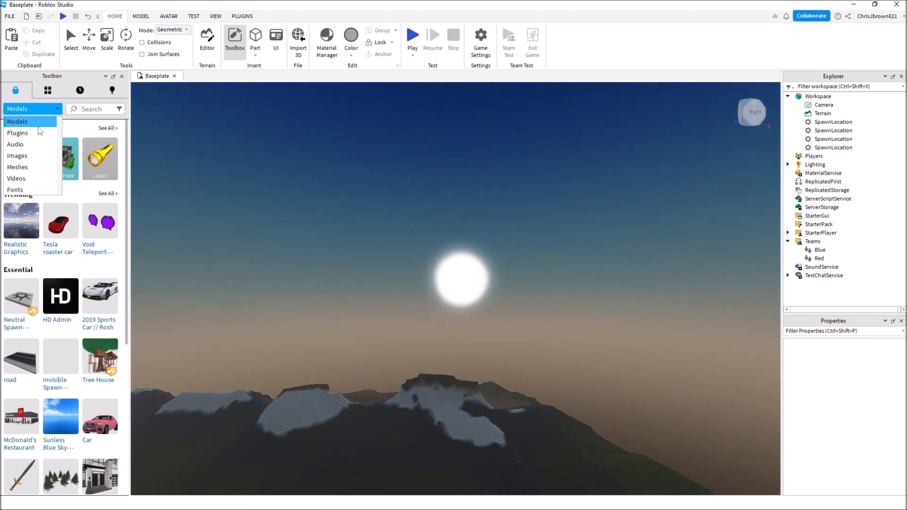
pyautogui.click(38, 123)
pyautogui.click(85, 110)
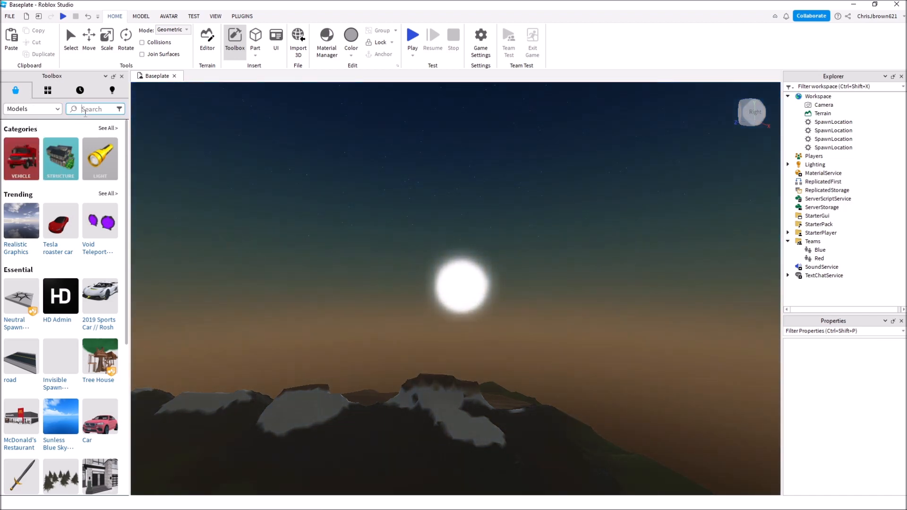
pyautogui.write('day night cycle')
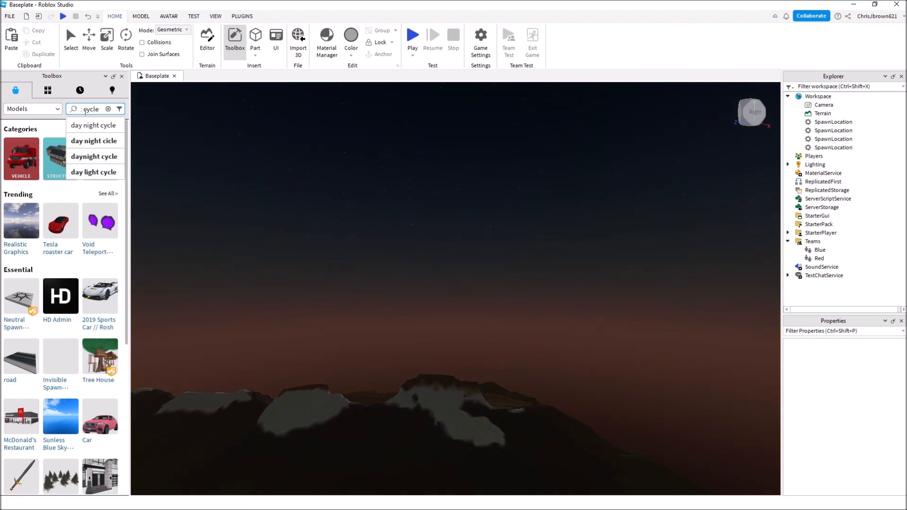
pyautogui.press('Return')
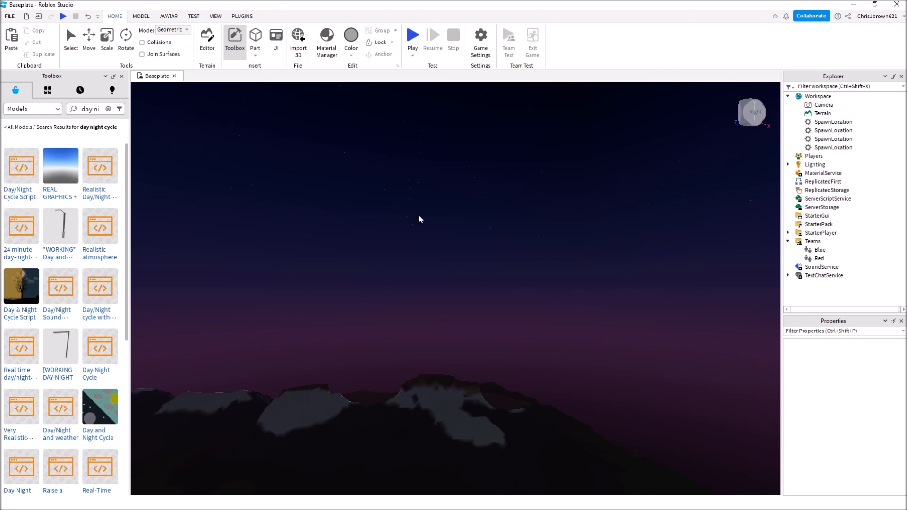
# Search the models for "skybox", add the Mountains Skybox to the place, and inspect the sky over the terrain.
pyautogui.moveTo(669, 272); pyautogui.dragTo(530, 293, button='right')
pyautogui.moveTo(431, 262); pyautogui.dragTo(431, 262, button='right')
pyautogui.moveTo(454, 299); pyautogui.dragTo(455, 298, button='right')
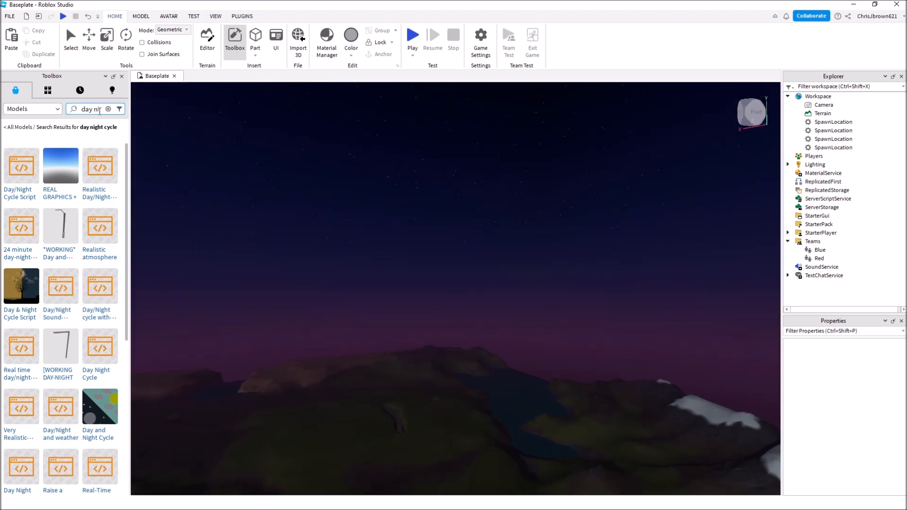
pyautogui.click(108, 108)
pyautogui.write('skybox')
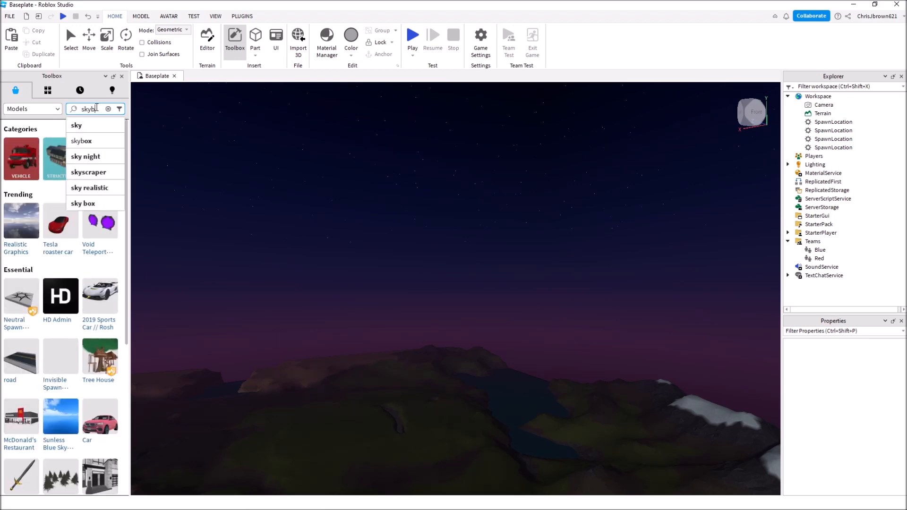
pyautogui.press('Return')
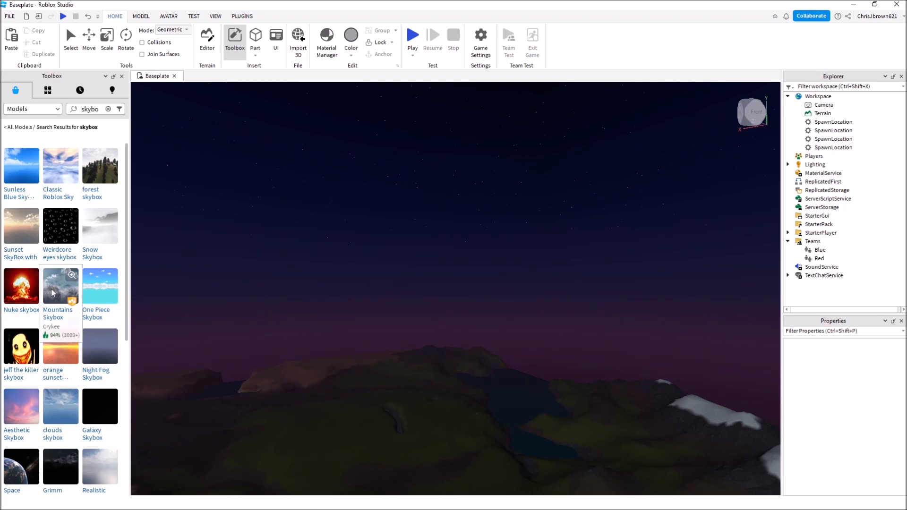
pyautogui.scroll(-3, 51, 276)
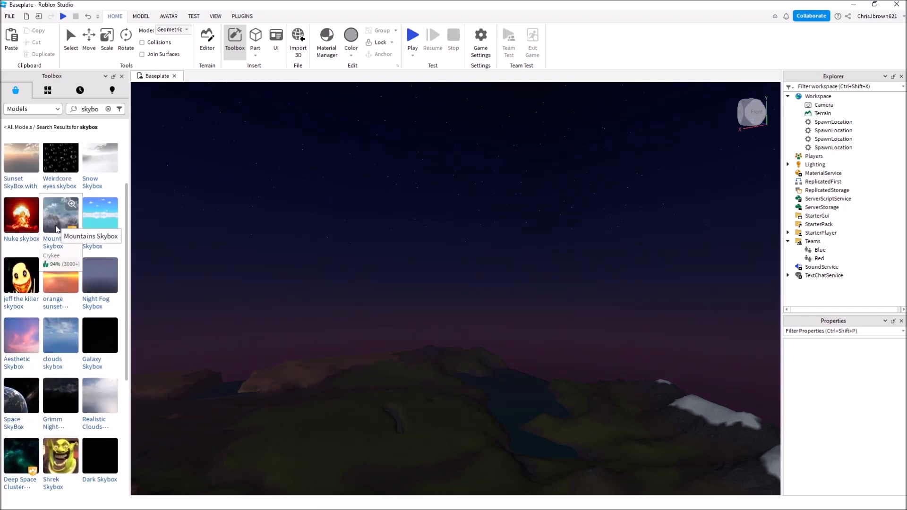
pyautogui.click(55, 229)
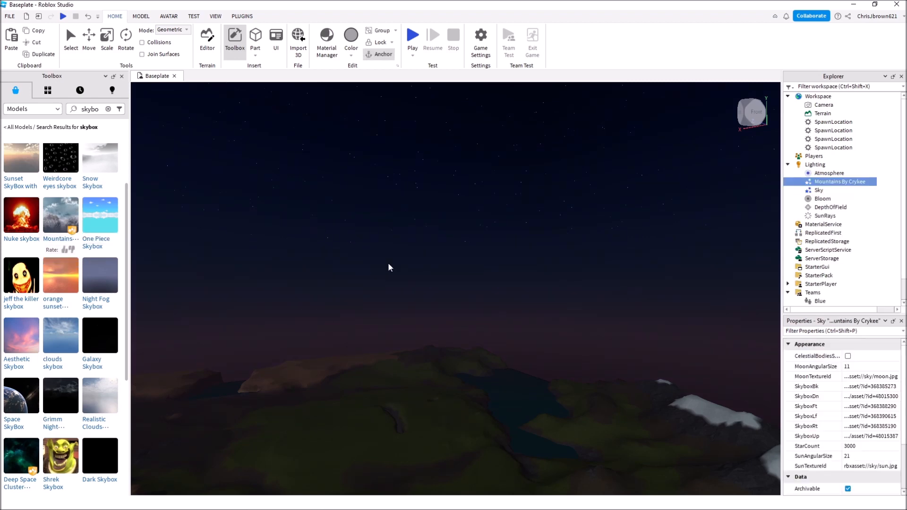
pyautogui.moveTo(459, 240); pyautogui.dragTo(461, 243, button='right')
pyautogui.press('w')
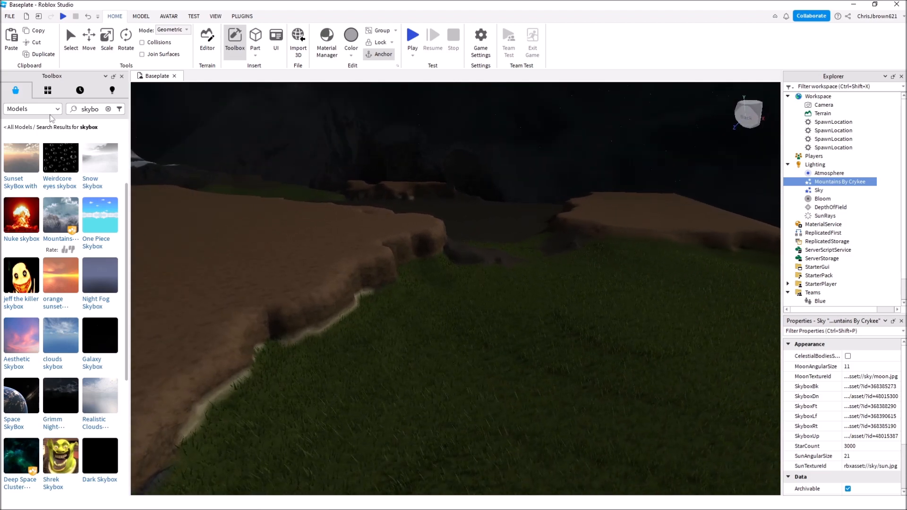
# Clear the skybox search and search the library's plugins for "realism".
pyautogui.click(108, 109)
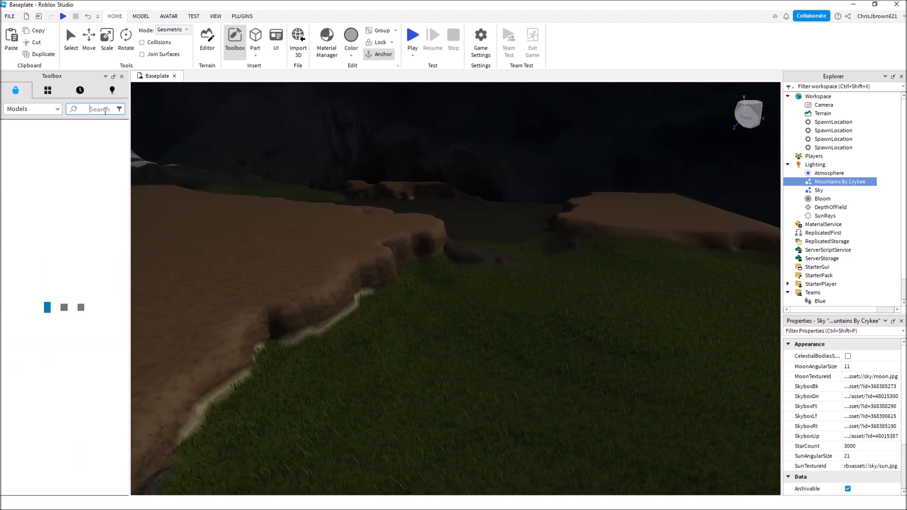
pyautogui.click(48, 109)
pyautogui.click(19, 132)
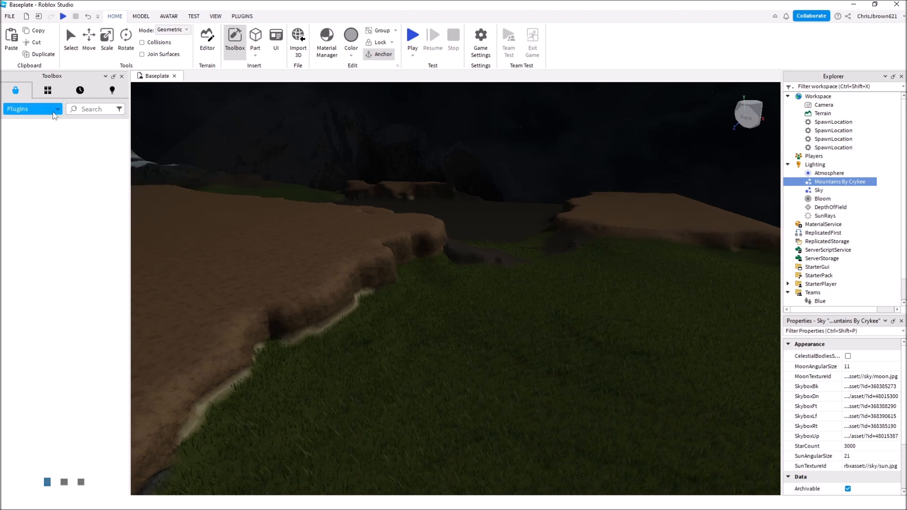
pyautogui.click(85, 108)
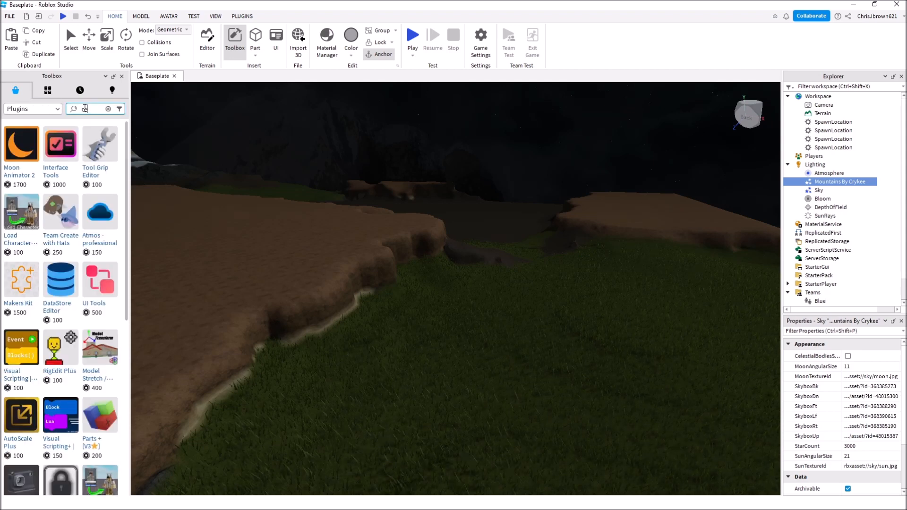
pyautogui.write('realism')
pyautogui.press('Return')
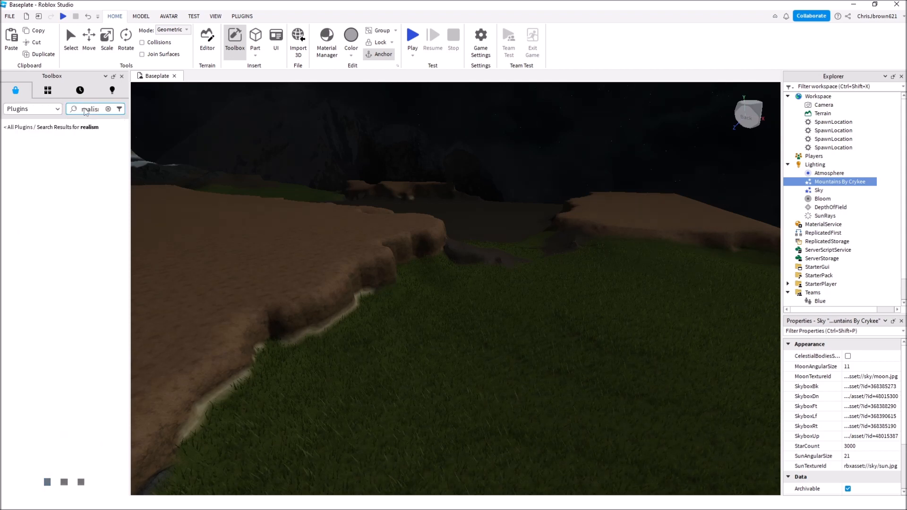
pyautogui.moveTo(17, 170)
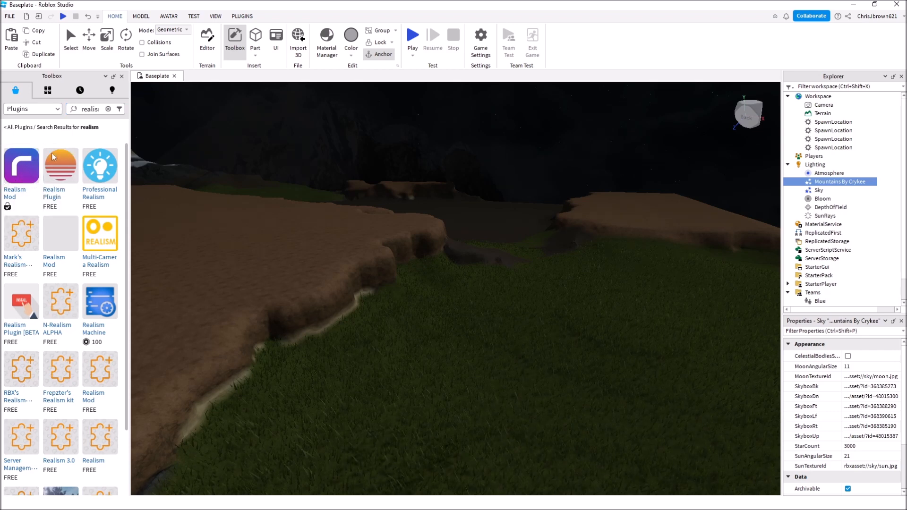
# Open the Realism Mod tweak installer and install the Disable Reset Button, Dynamic Lighting and Fall Damage tweaks.
pyautogui.click(240, 16)
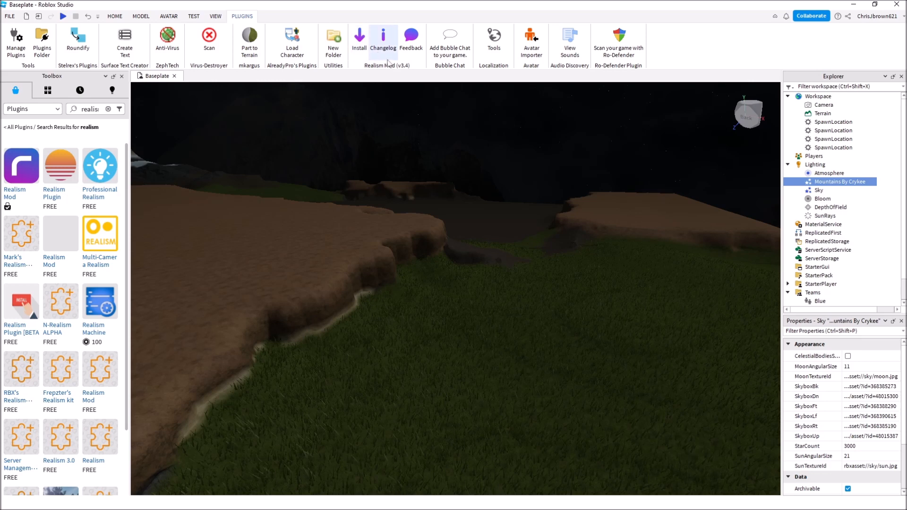
pyautogui.click(358, 39)
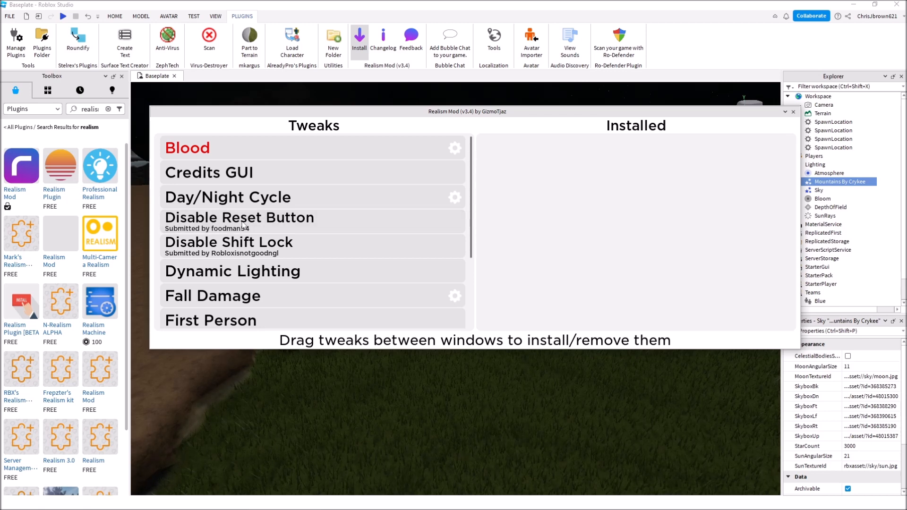
pyautogui.moveTo(350, 219); pyautogui.dragTo(613, 203)
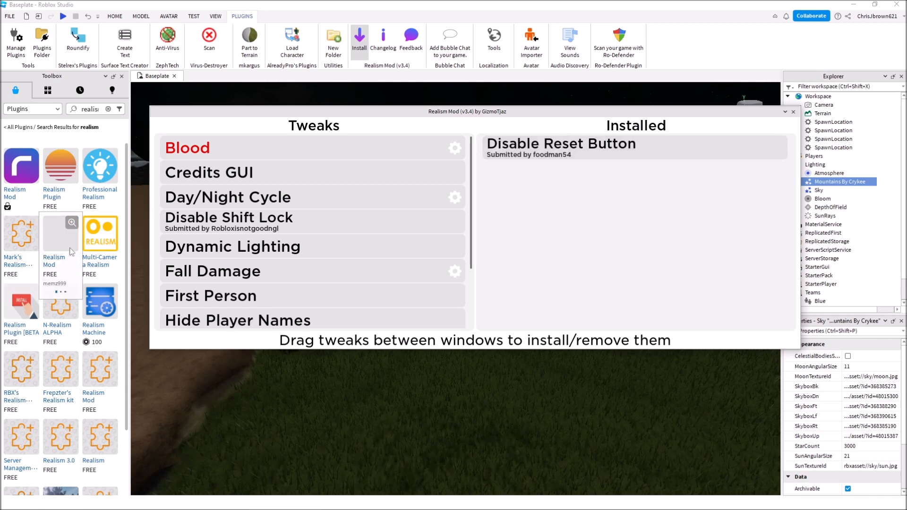
pyautogui.moveTo(220, 250); pyautogui.dragTo(590, 182)
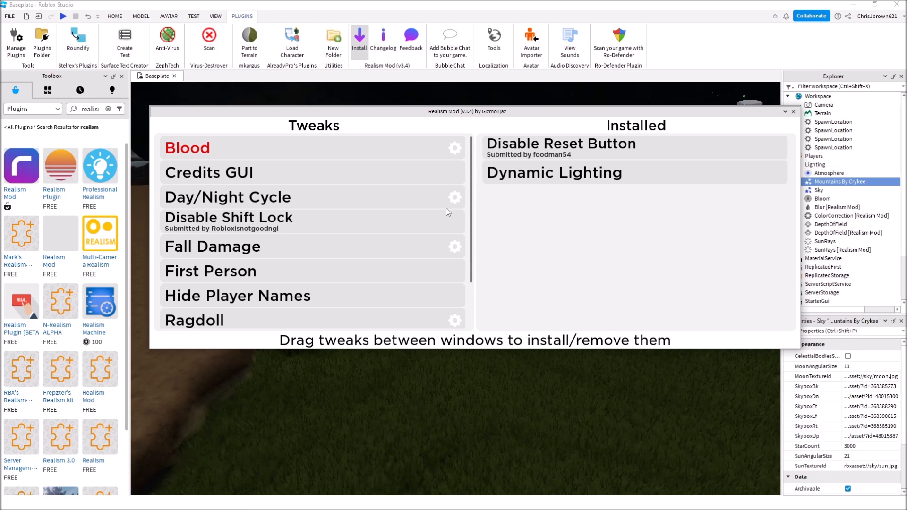
pyautogui.moveTo(274, 246); pyautogui.dragTo(628, 203)
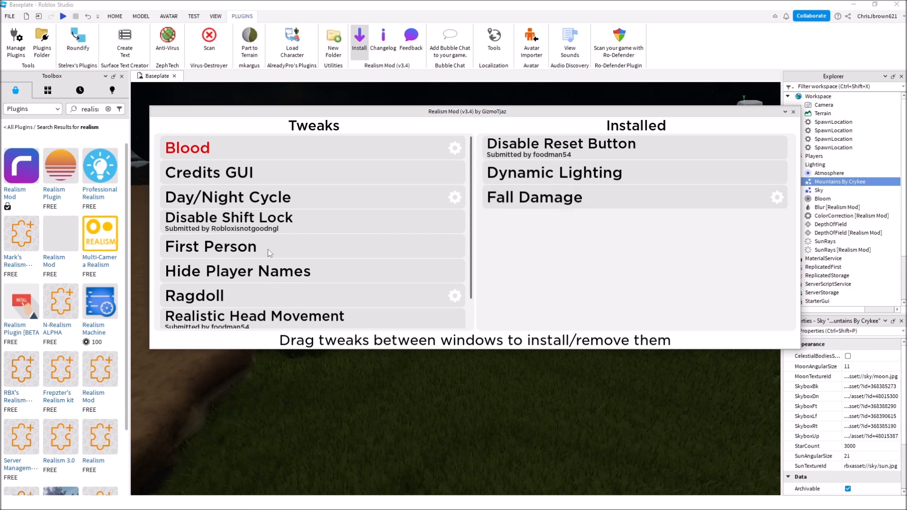
# Install the First Person, Ragdoll, Realistic Head Movement and Sprint tweaks from Realism Mod and close its window.
pyautogui.moveTo(267, 248); pyautogui.dragTo(575, 246)
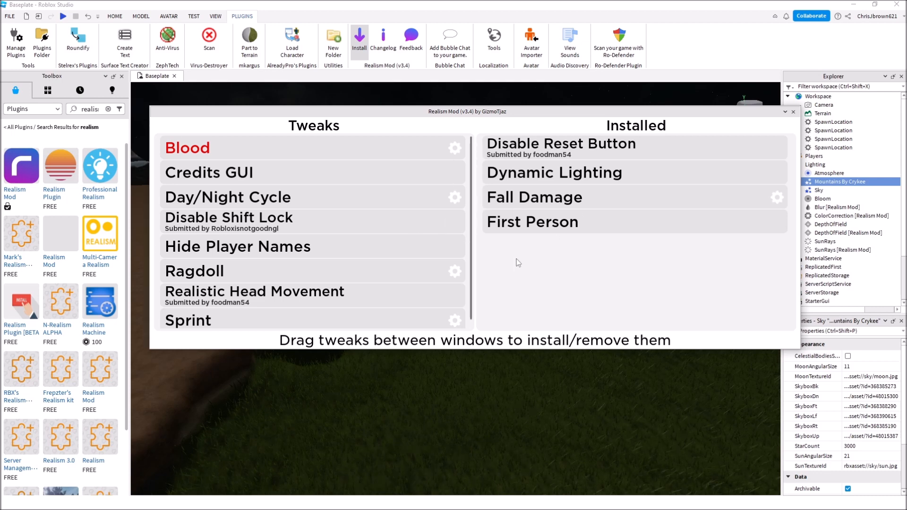
pyautogui.moveTo(225, 273); pyautogui.dragTo(529, 256)
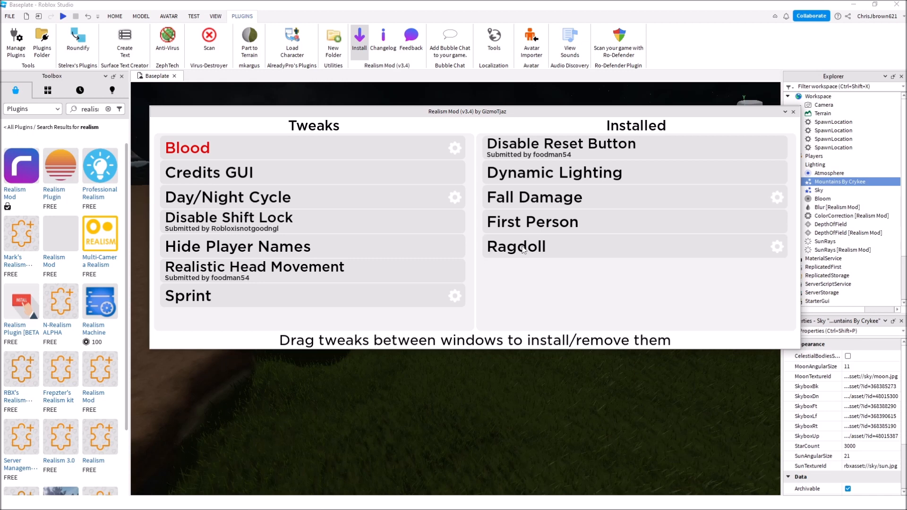
pyautogui.moveTo(278, 273); pyautogui.dragTo(531, 272)
pyautogui.moveTo(236, 269); pyautogui.dragTo(556, 286)
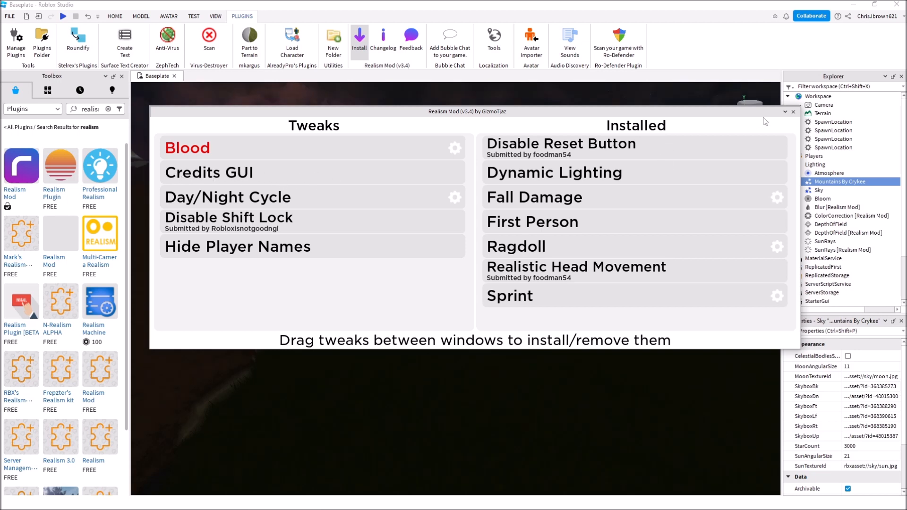
pyautogui.click(793, 111)
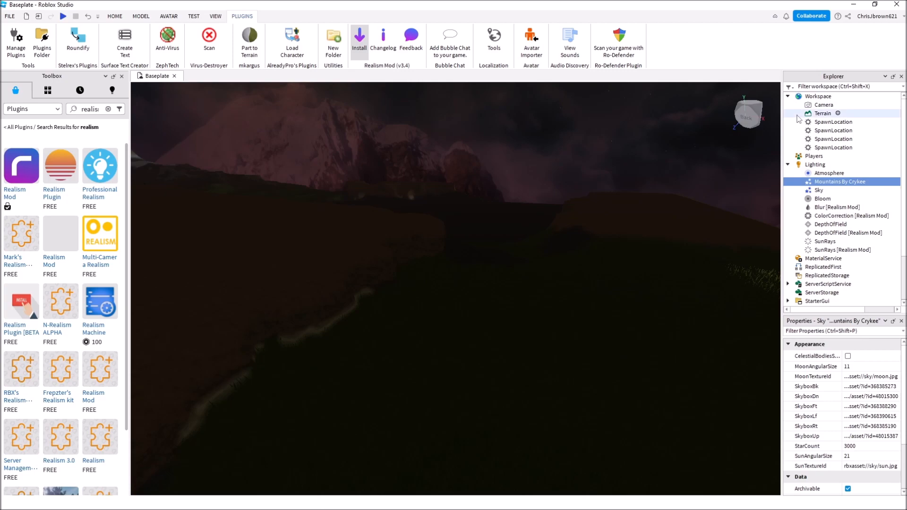
# Playtest the place by walking across the terrain to check the first-person view and lighting, and stop the test.
pyautogui.moveTo(505, 289); pyautogui.dragTo(500, 285, button='right')
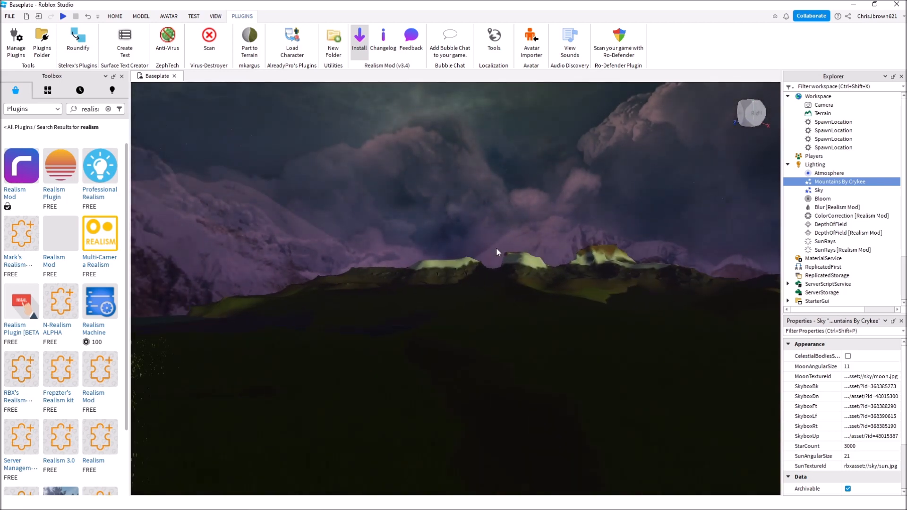
pyautogui.click(114, 16)
pyautogui.press('F5')
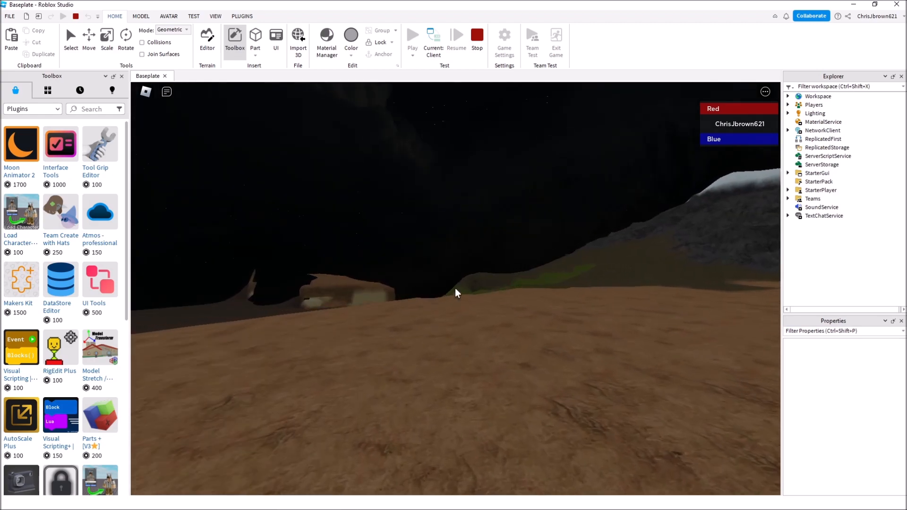
pyautogui.press('w')
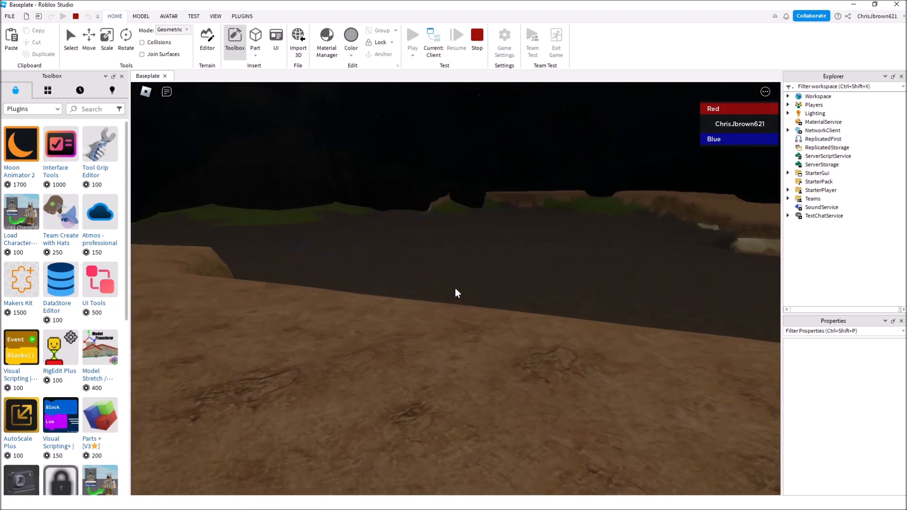
pyautogui.press('w')
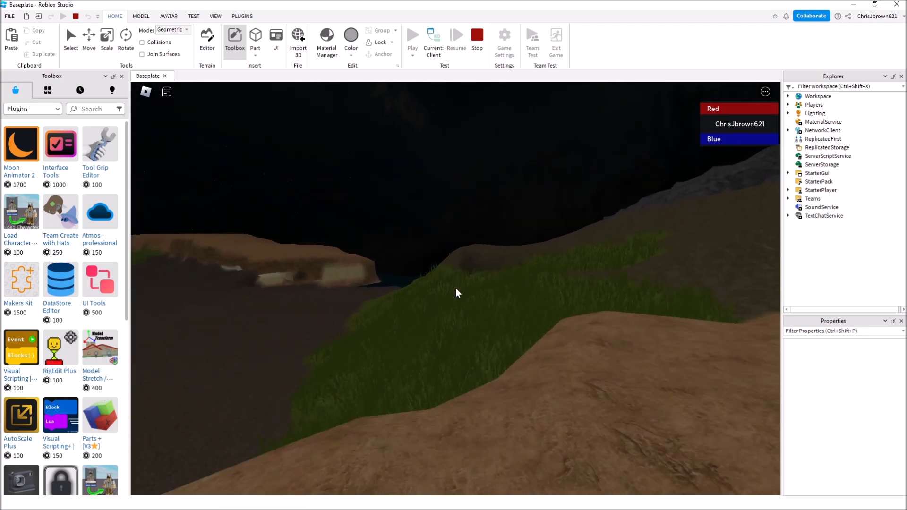
pyautogui.press('w')
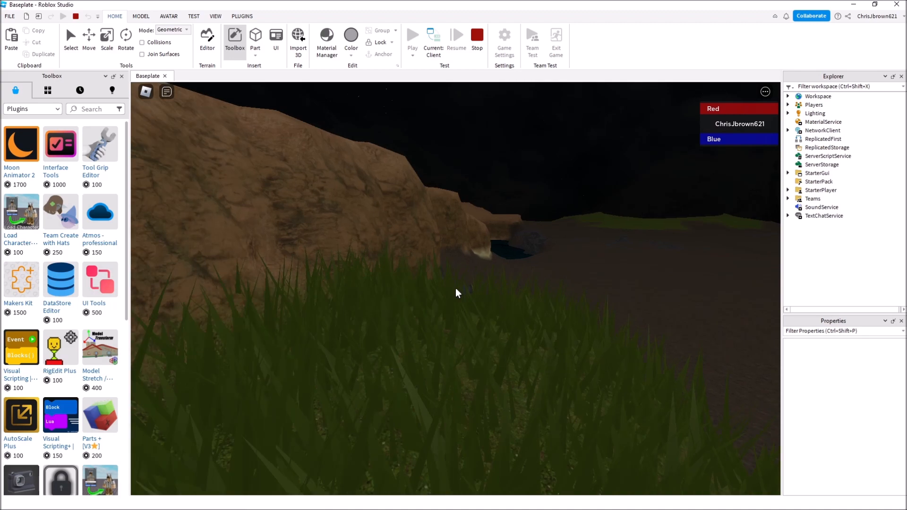
pyautogui.press('w')
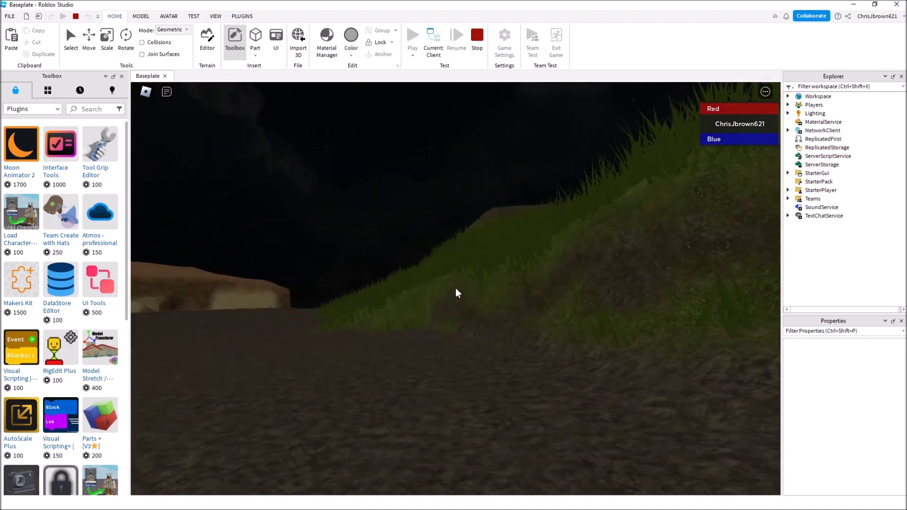
pyautogui.press('w')
pyautogui.press('w')
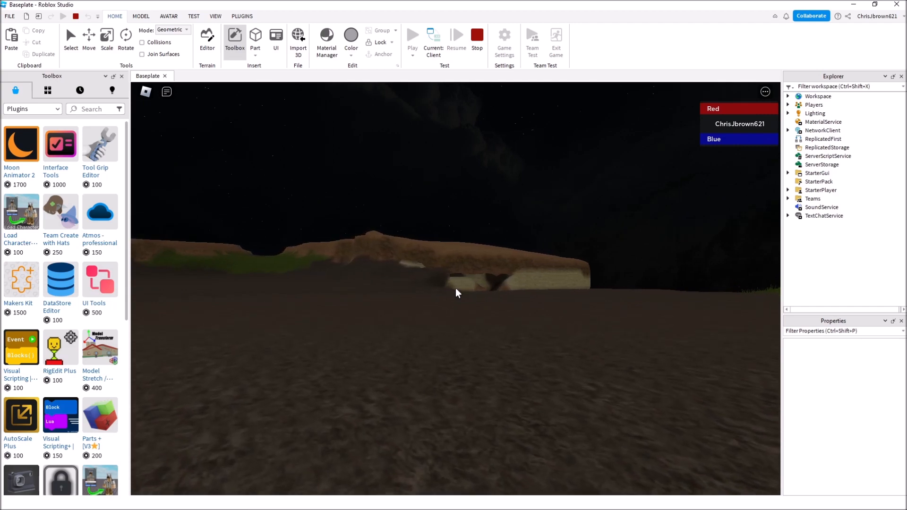
pyautogui.press('w')
pyautogui.press('w')
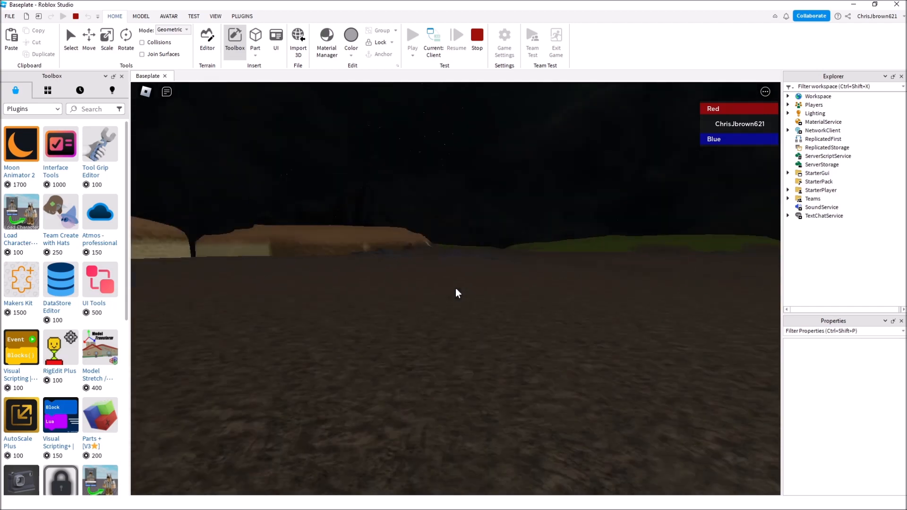
pyautogui.press('w')
pyautogui.press('w')
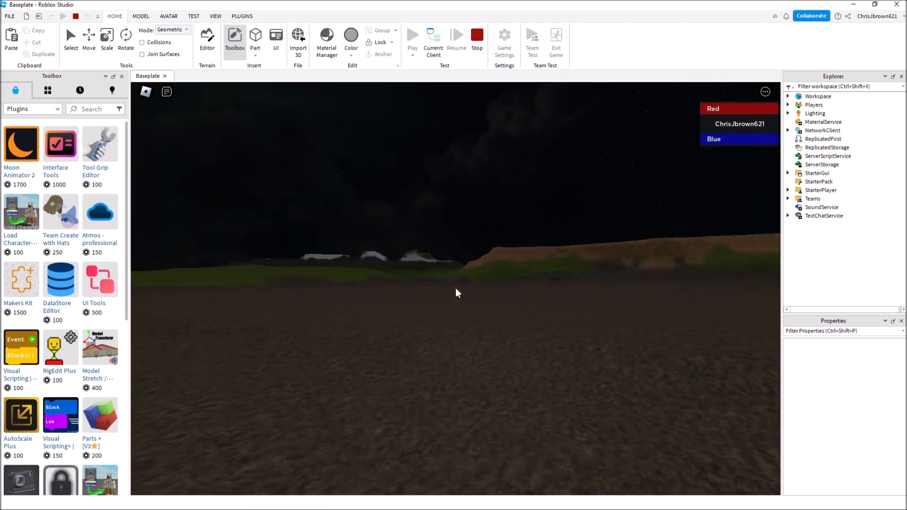
pyautogui.press('w')
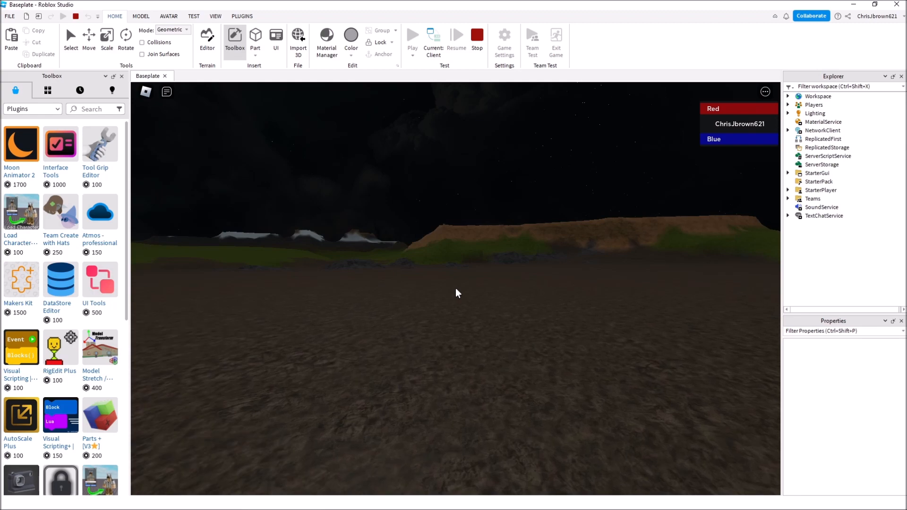
pyautogui.press('w')
pyautogui.press('w')
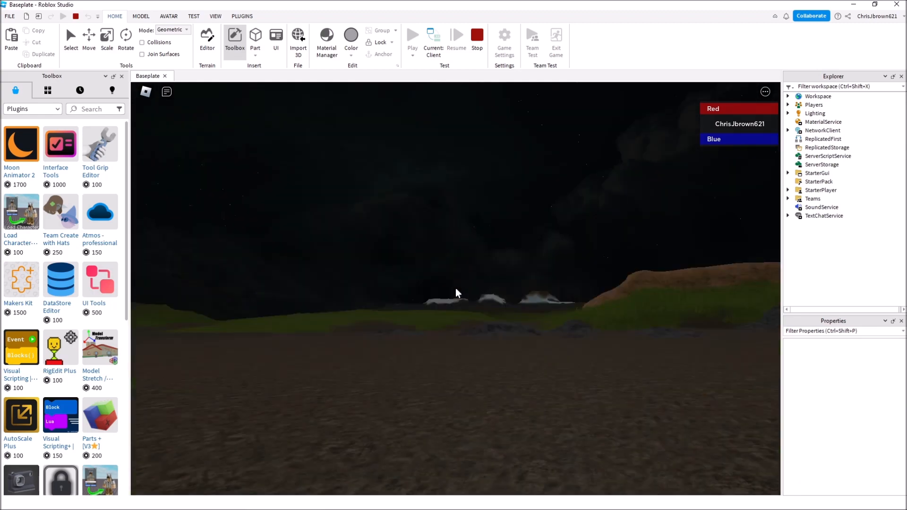
pyautogui.press('Escape')
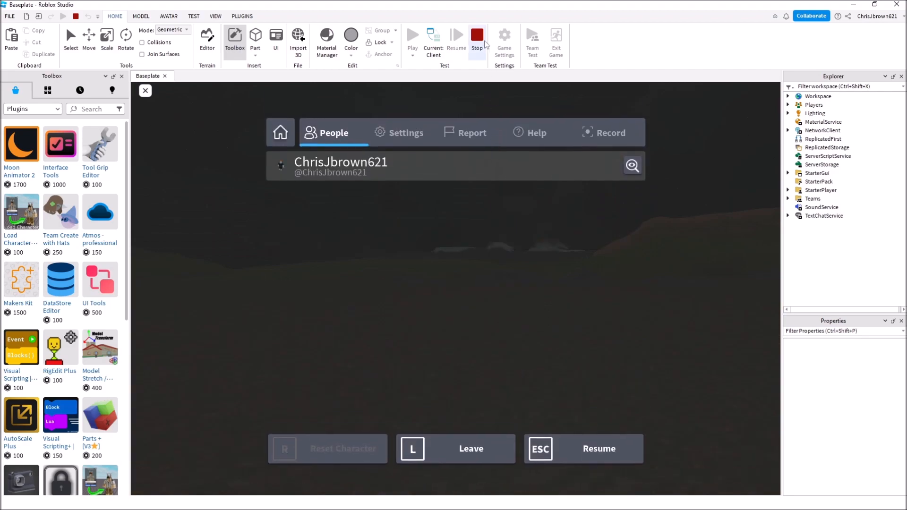
pyautogui.click(478, 38)
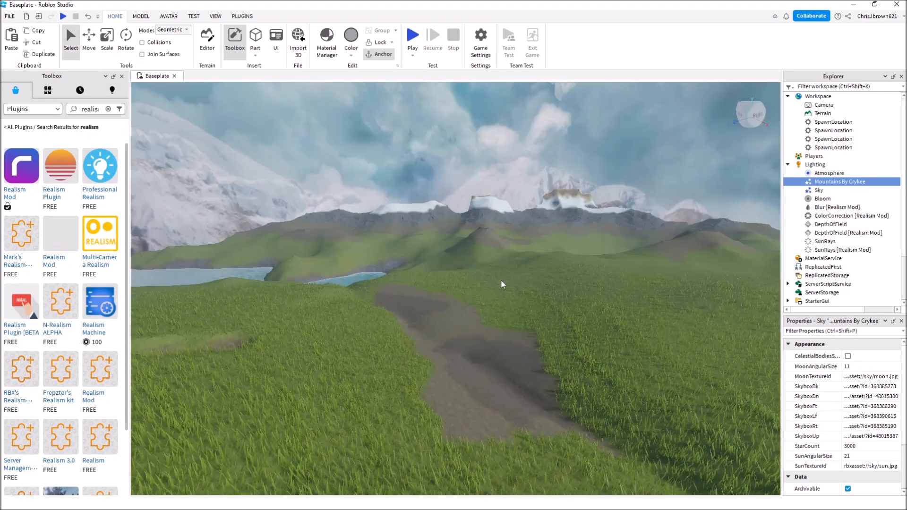
# Switch the library to audio, clear the realism search and search for "shooter music".
pyautogui.press('s')
pyautogui.moveTo(501, 284); pyautogui.dragTo(501, 285, button='right')
pyautogui.click(47, 109)
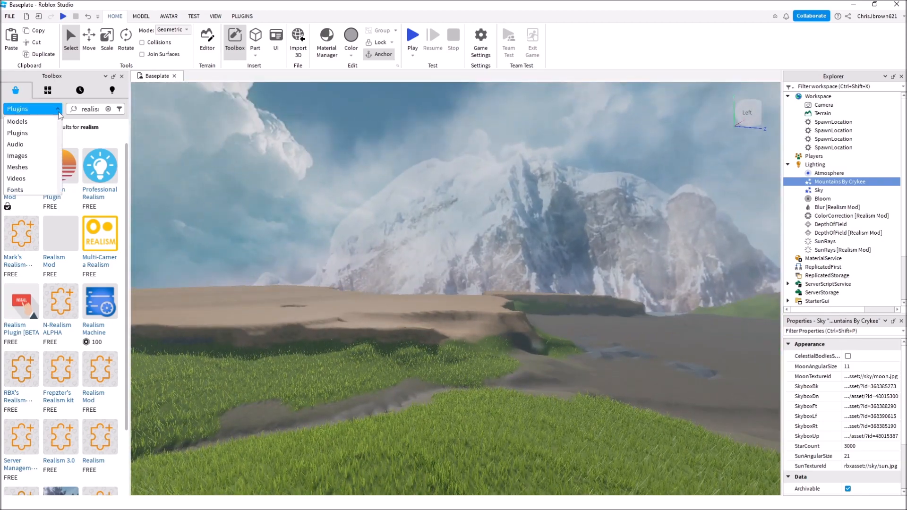
pyautogui.click(21, 144)
pyautogui.click(108, 109)
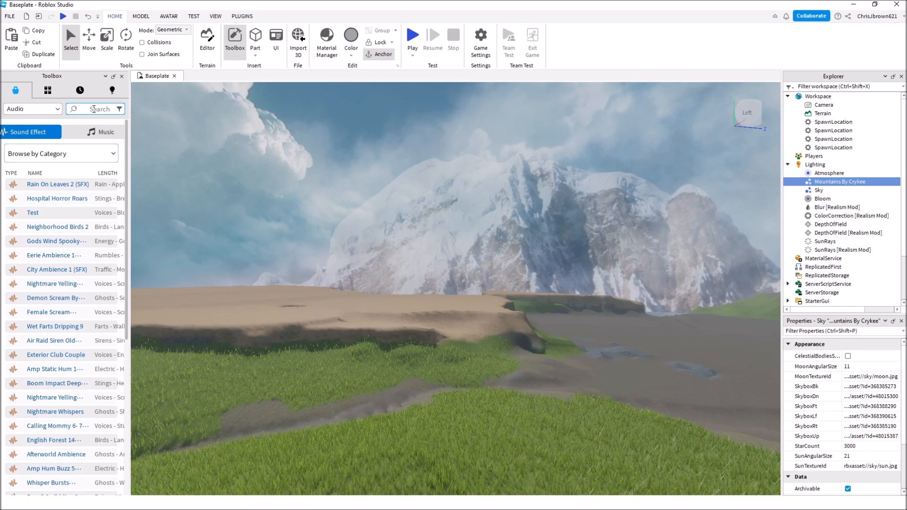
pyautogui.write('shoot')
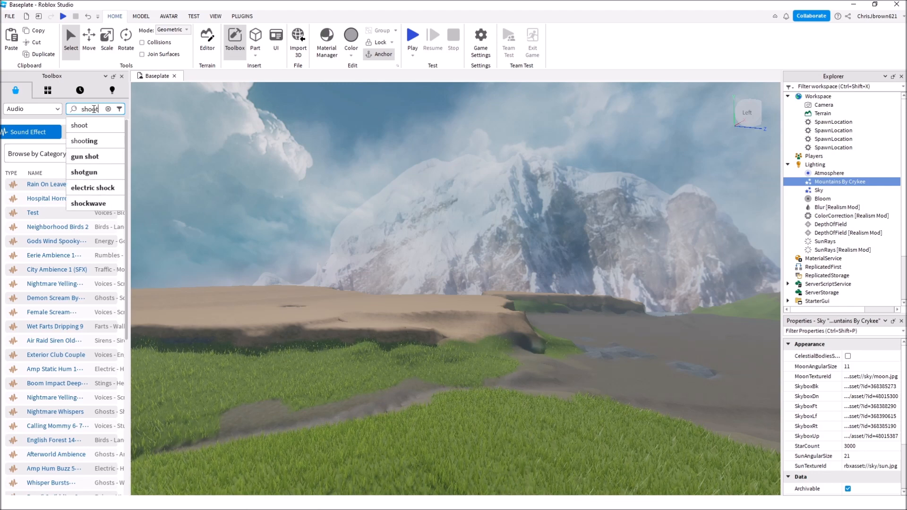
pyautogui.write('er musi')
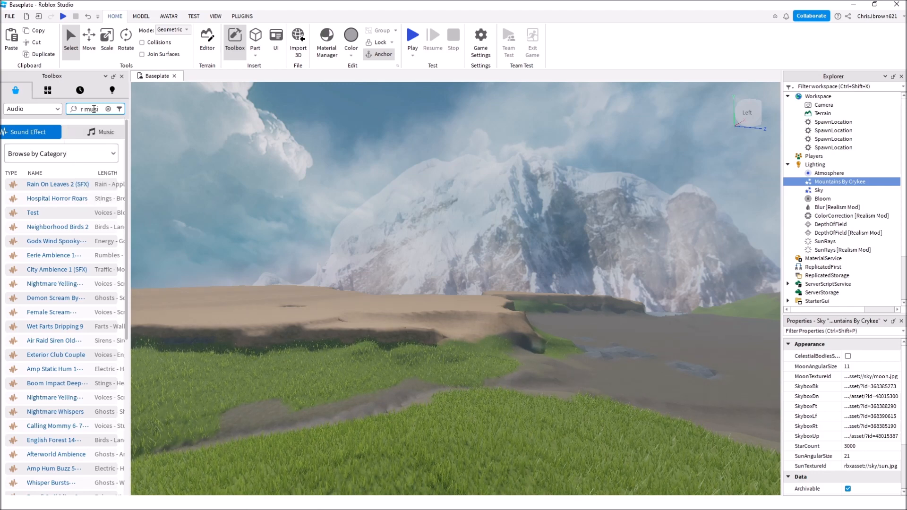
pyautogui.write('c')
pyautogui.press('Return')
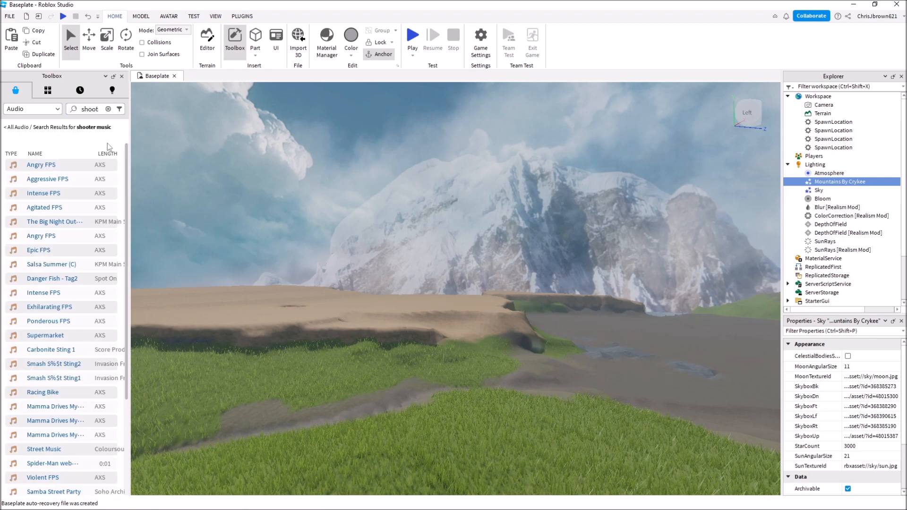
# Preview the Exhilarating FPS and Intense FPS tracks from the shooter music results.
pyautogui.moveTo(113, 179)
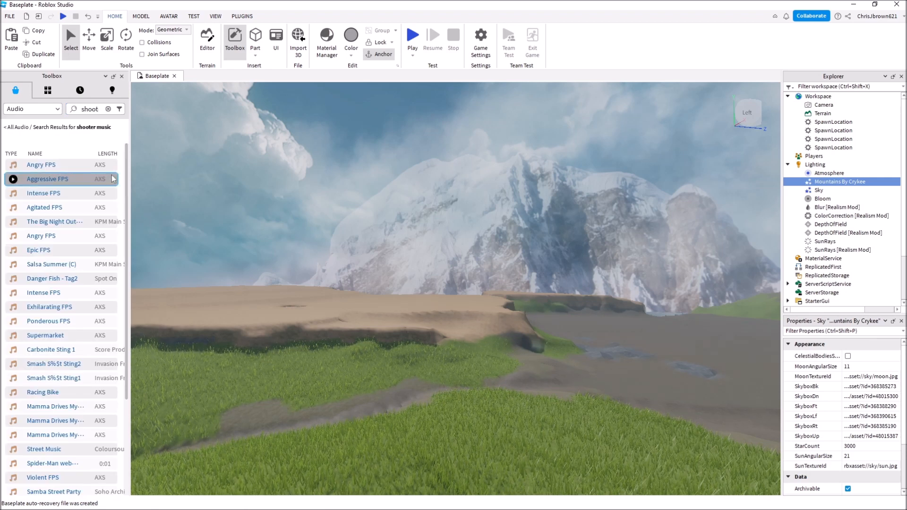
pyautogui.moveTo(13, 312)
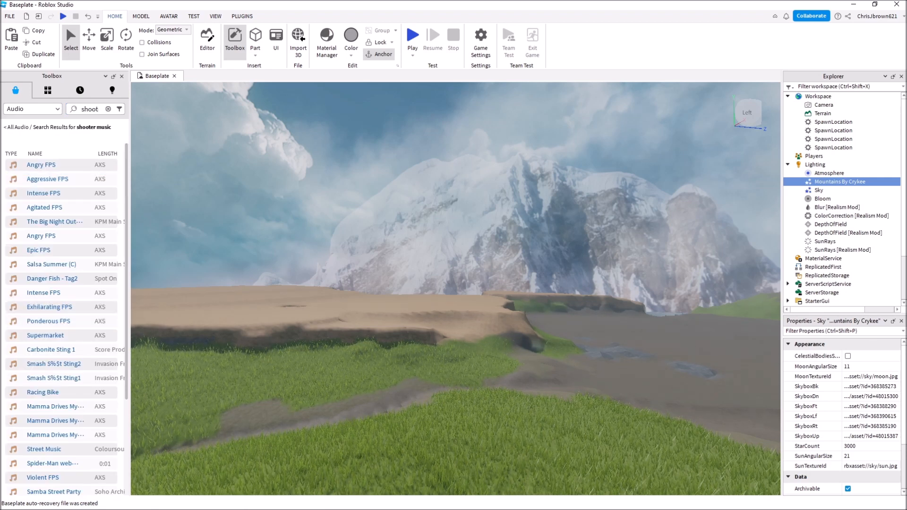
pyautogui.click(14, 307)
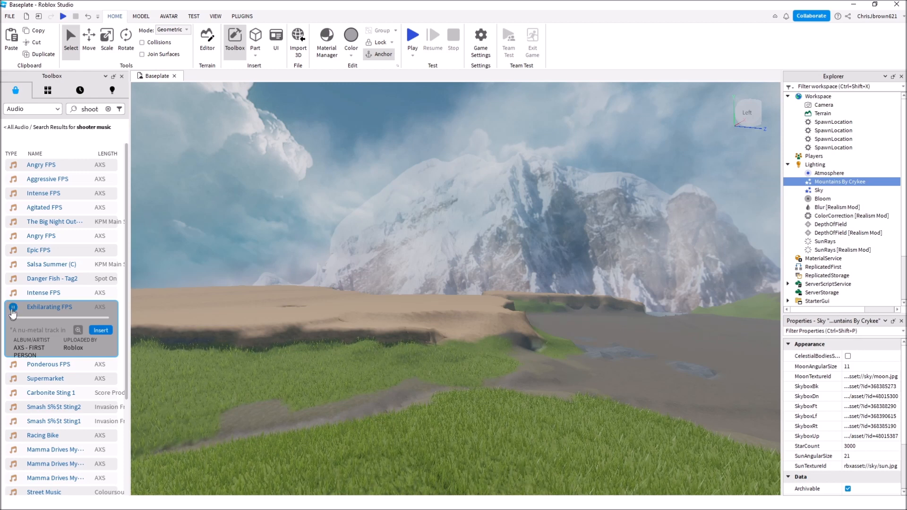
pyautogui.click(13, 293)
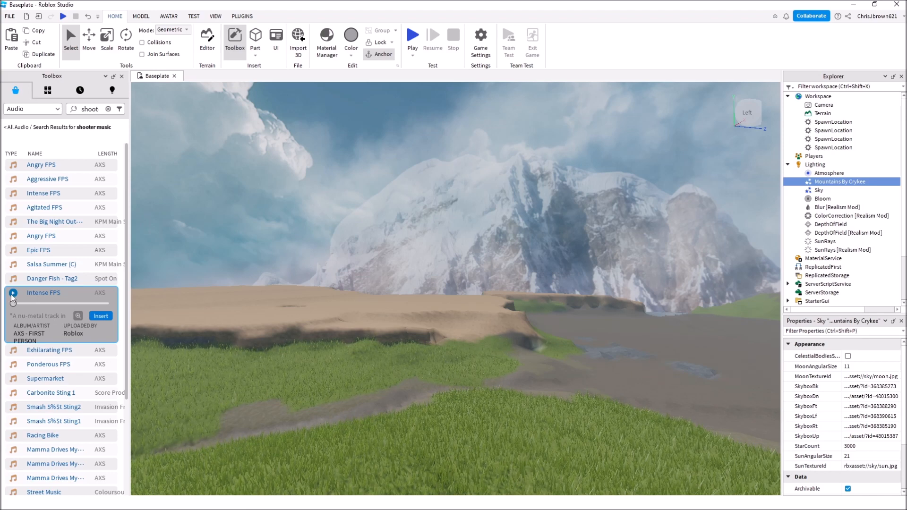
pyautogui.click(13, 293)
pyautogui.scroll(-3, 50, 367)
pyautogui.scroll(3, 63, 351)
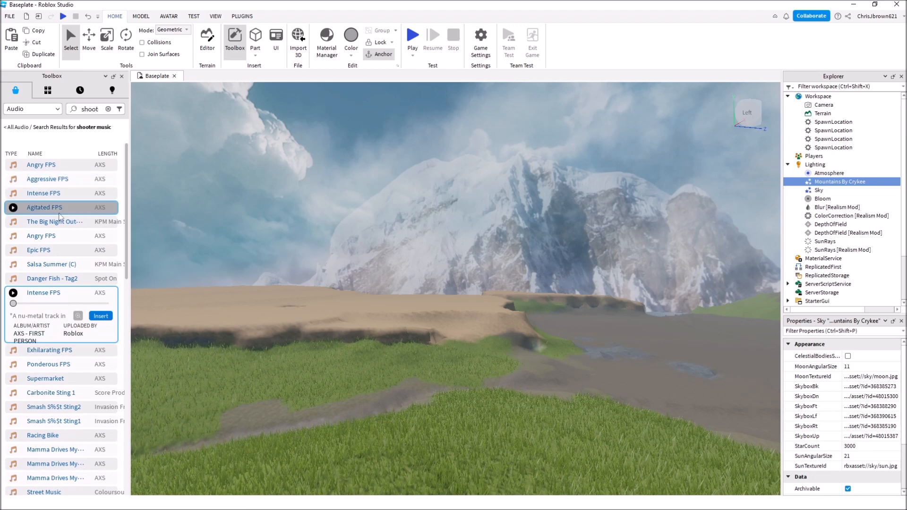
# Search the audio library for "action game music" instead and preview the Mission To Kill track.
pyautogui.click(109, 109)
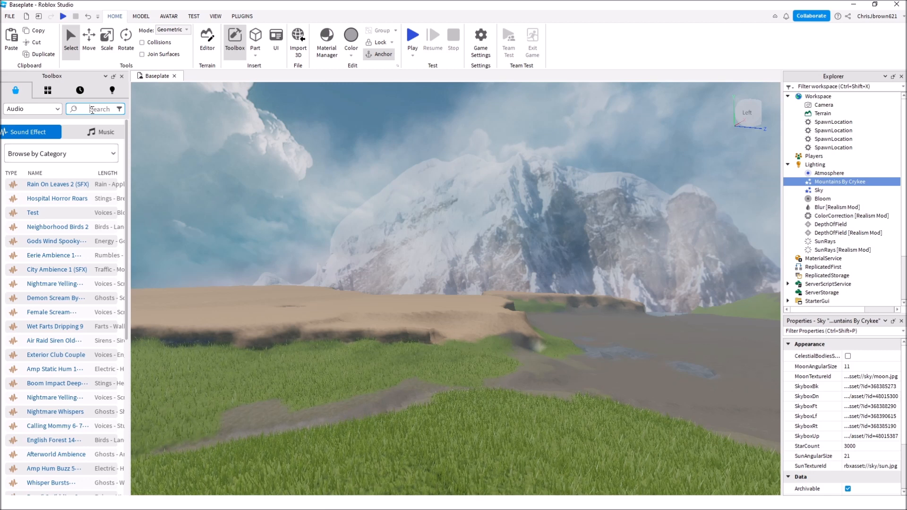
pyautogui.write('action game music')
pyautogui.press('Return')
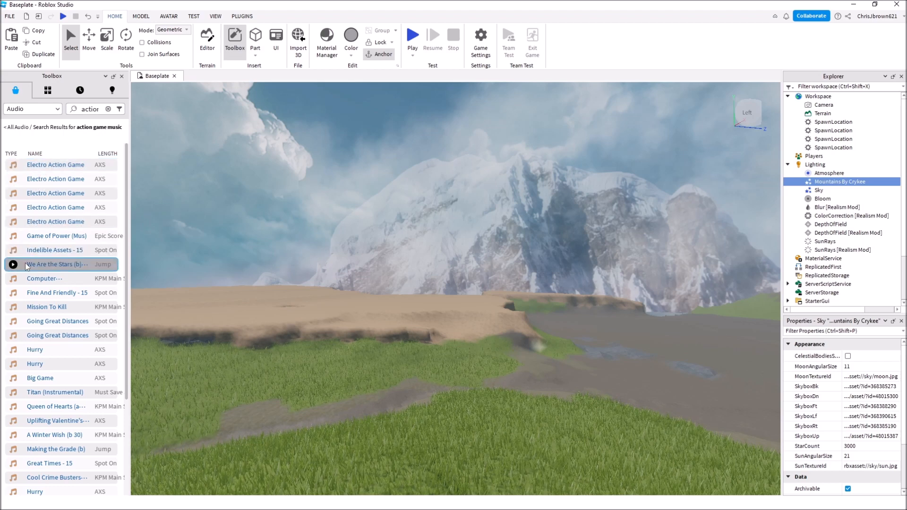
pyautogui.click(13, 309)
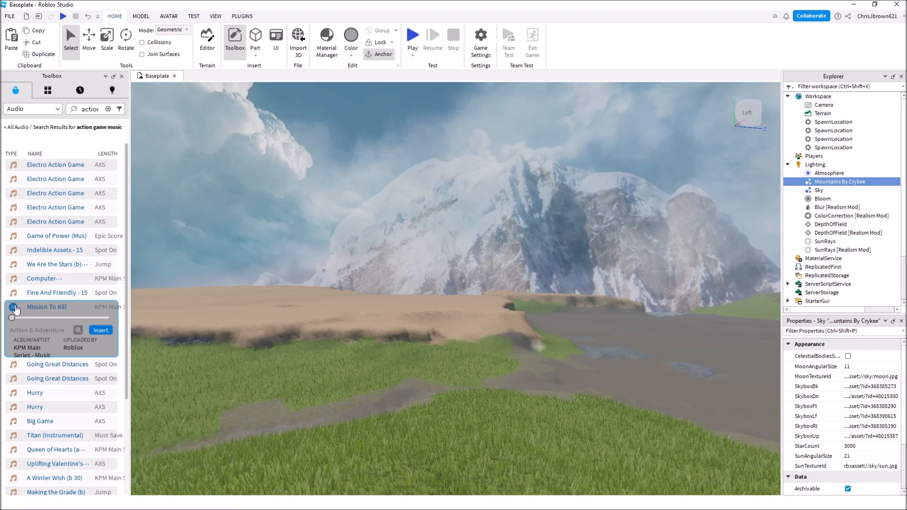
pyautogui.scroll(-3, 73, 254)
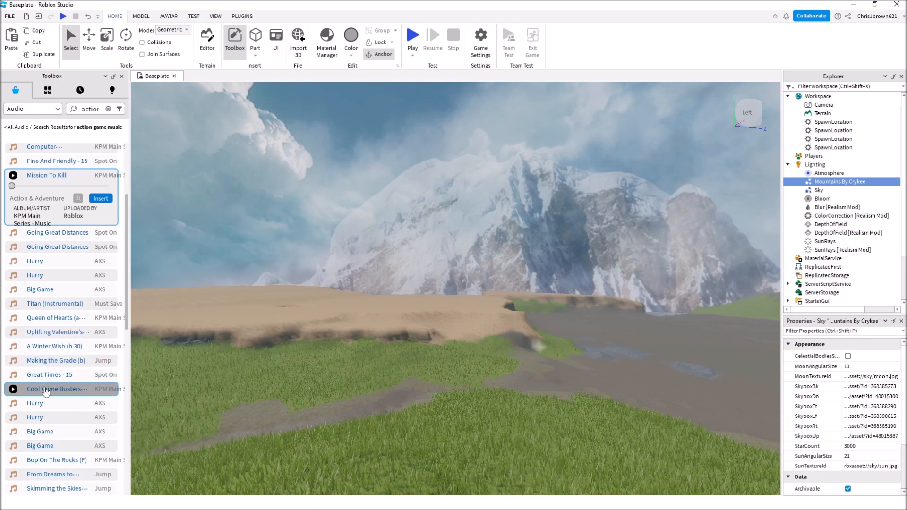
pyautogui.scroll(3, 45, 391)
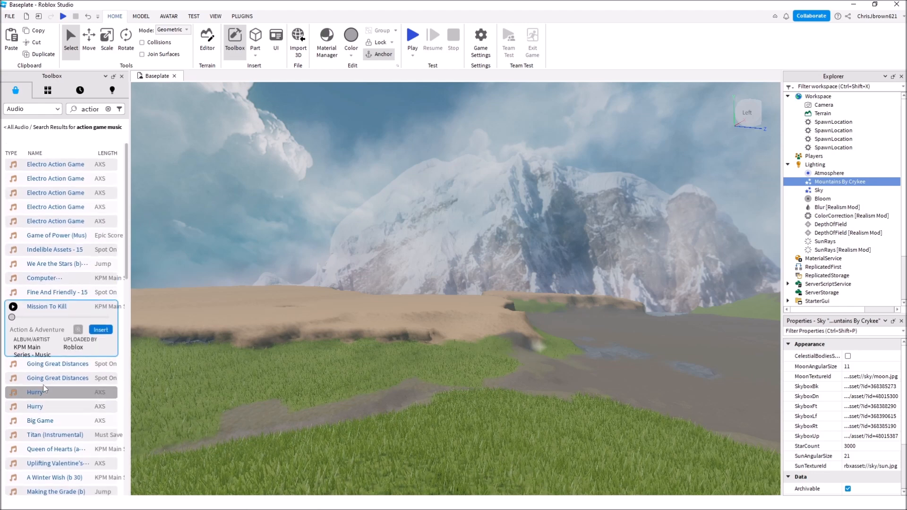
# Replace the audio search with "music", preview the Hide And Seek track and browse the other results.
pyautogui.click(108, 109)
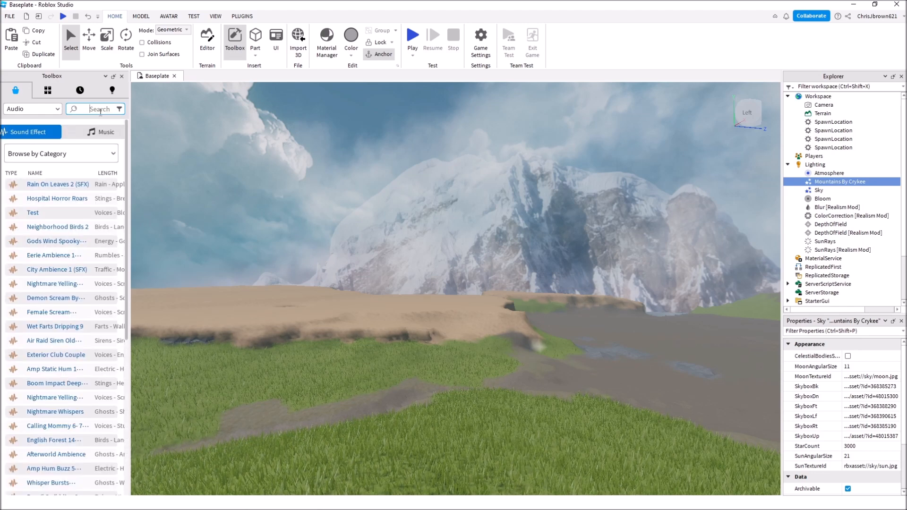
pyautogui.write('music')
pyautogui.press('Return')
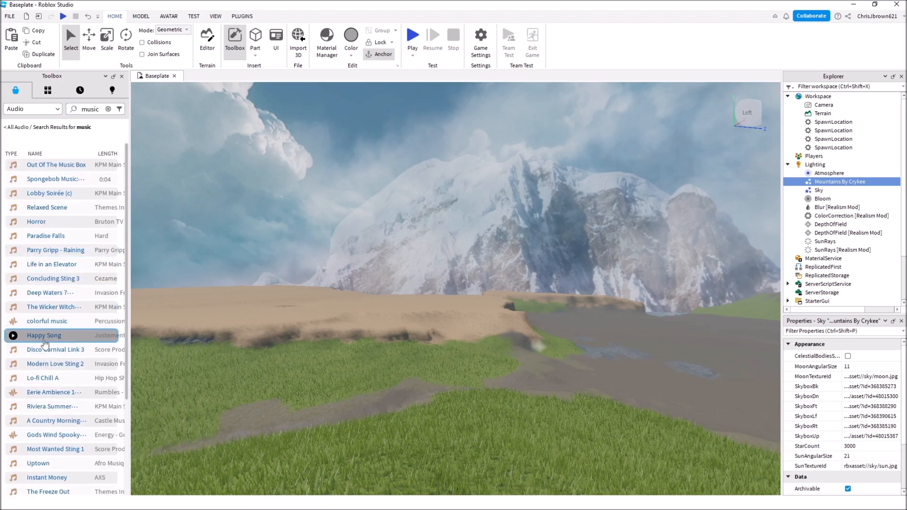
pyautogui.scroll(-3, 38, 395)
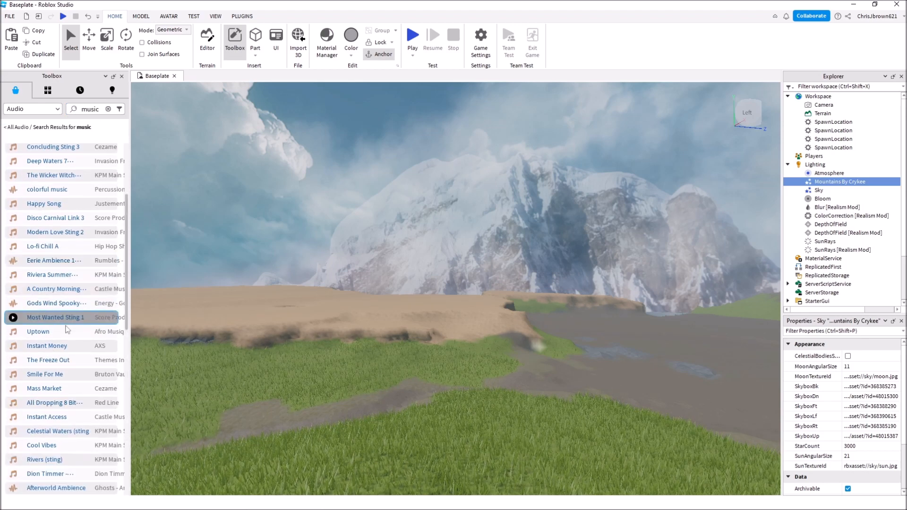
pyautogui.scroll(-3, 52, 359)
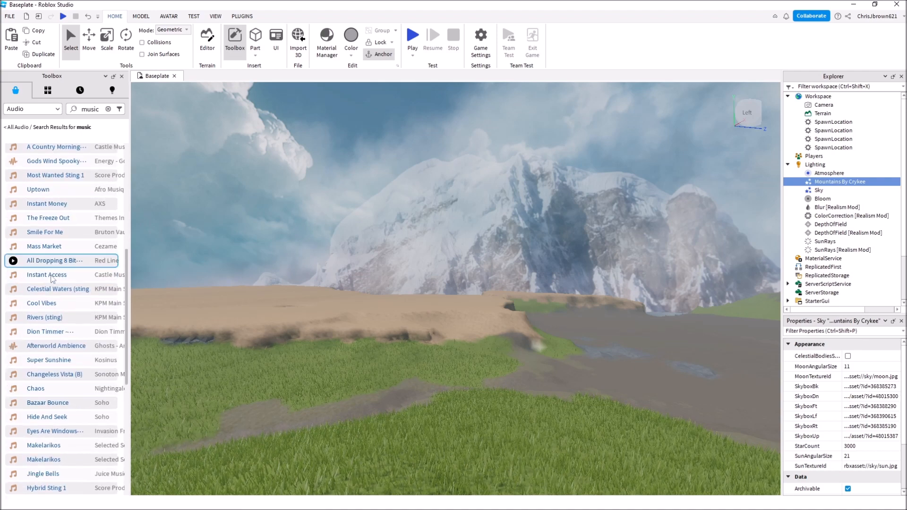
pyautogui.click(14, 419)
pyautogui.scroll(-5, 24, 373)
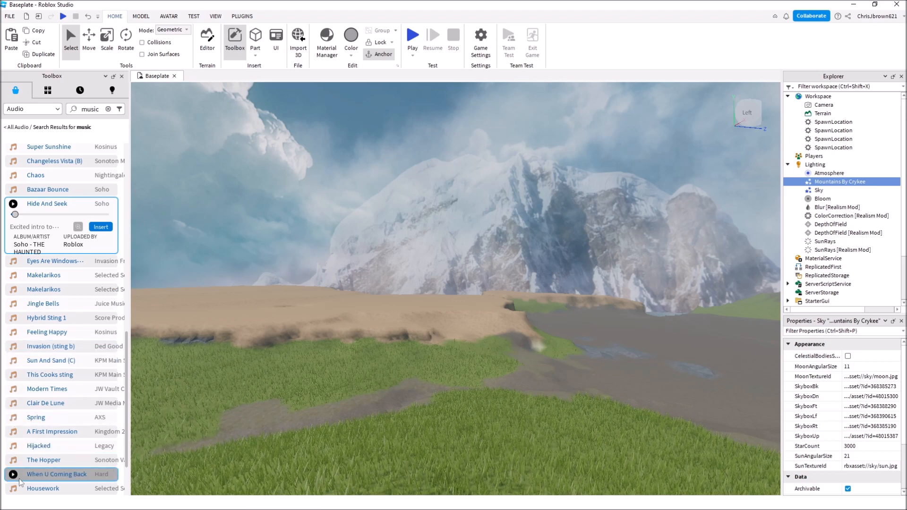
pyautogui.scroll(-2, 19, 453)
pyautogui.scroll(10, 20, 313)
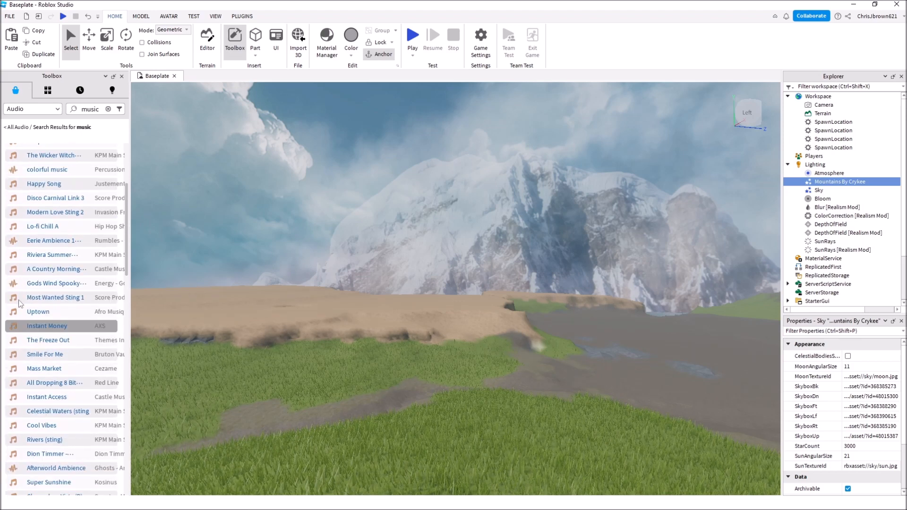
# Replace the audio search with "fps music" and preview the Epic FPS Game track.
pyautogui.click(108, 109)
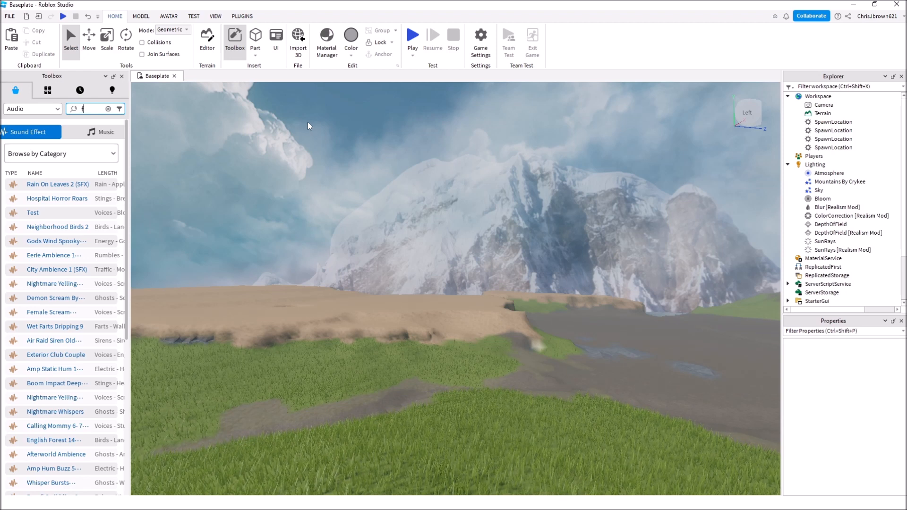
pyautogui.write('usic')
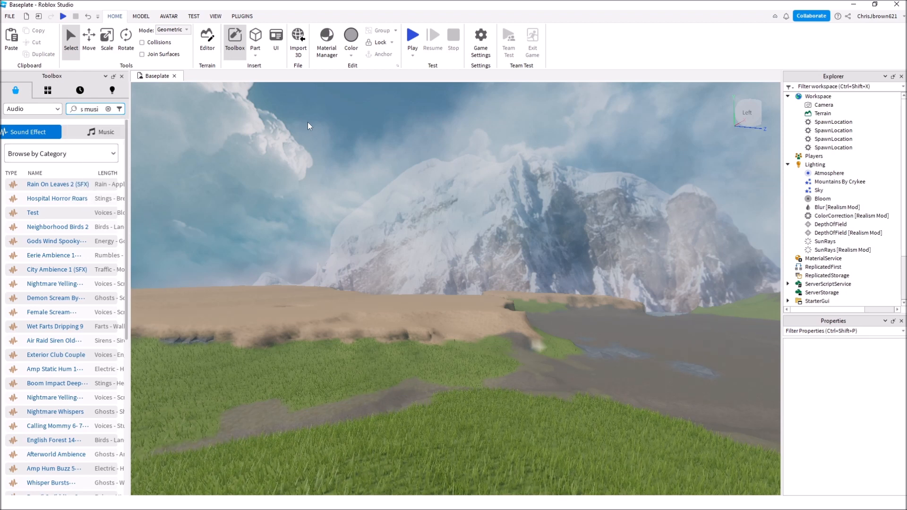
pyautogui.press('Return')
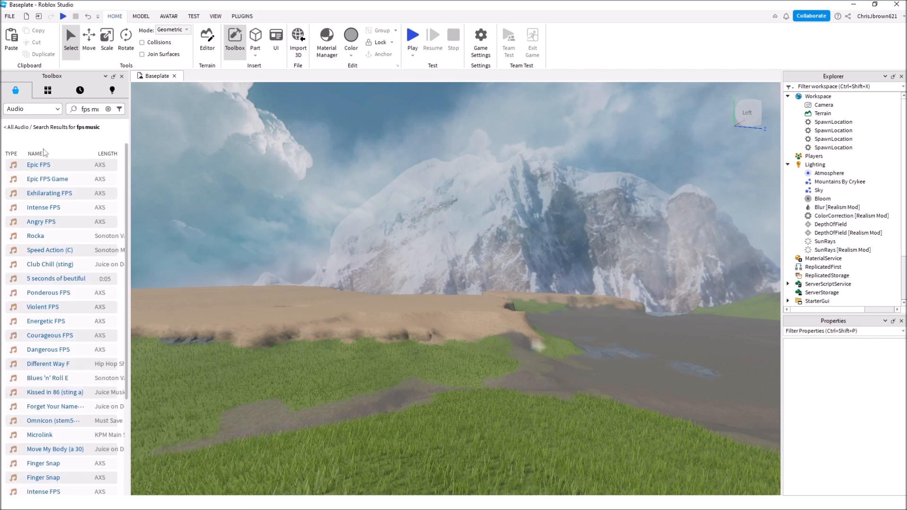
pyautogui.click(14, 179)
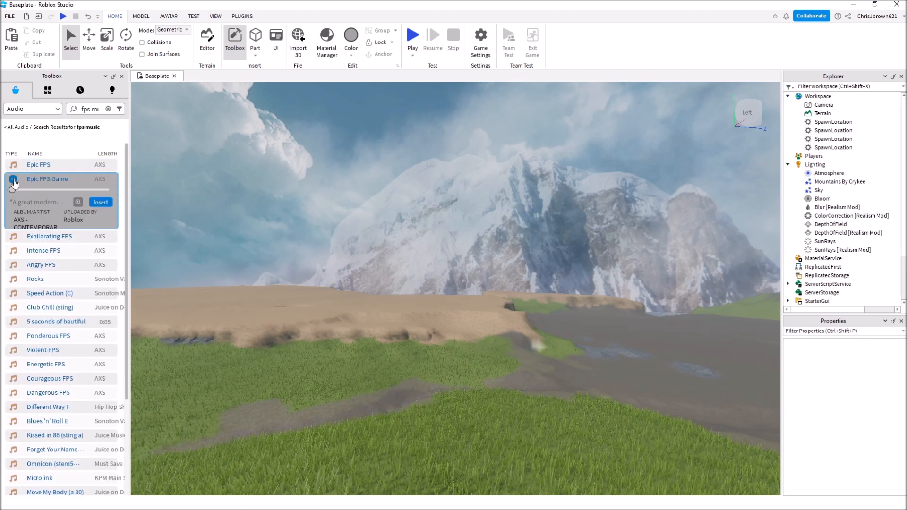
pyautogui.click(15, 181)
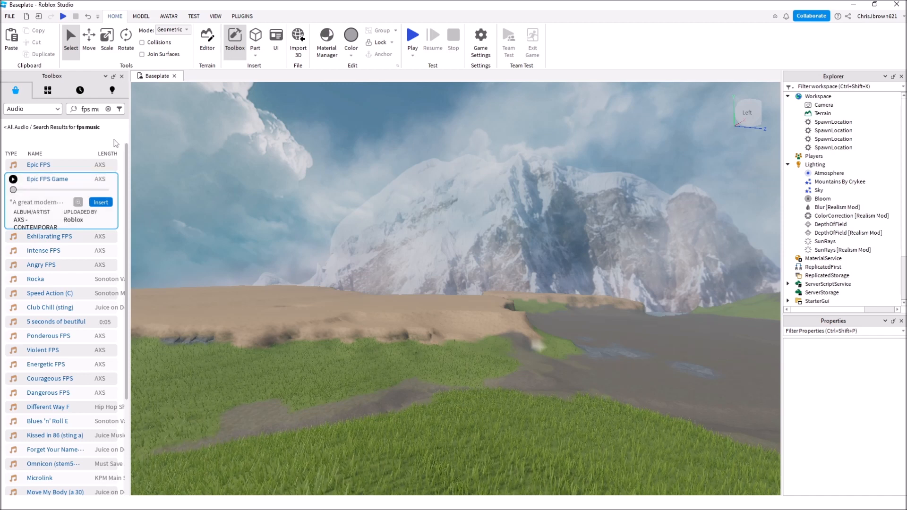
# Insert the Epic FPS Game track into the place and move it from Workspace into SoundService.
pyautogui.click(102, 203)
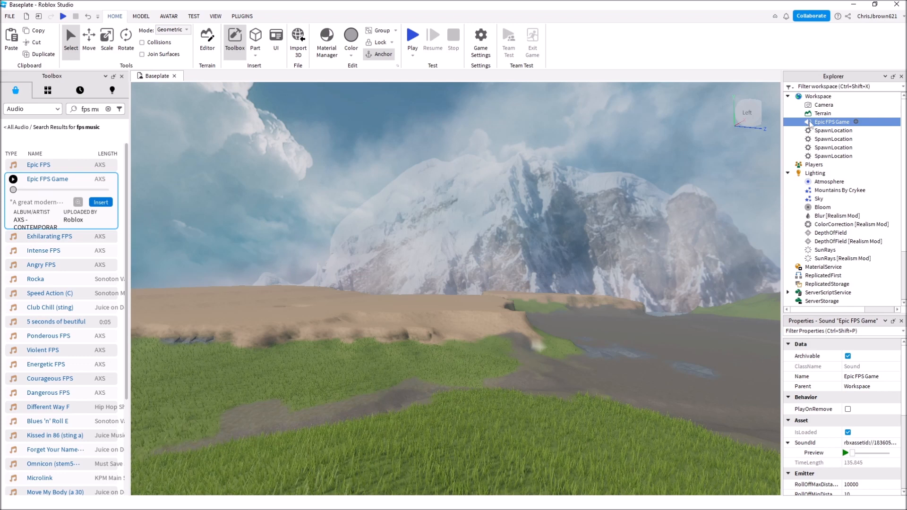
pyautogui.moveTo(822, 123); pyautogui.dragTo(820, 288)
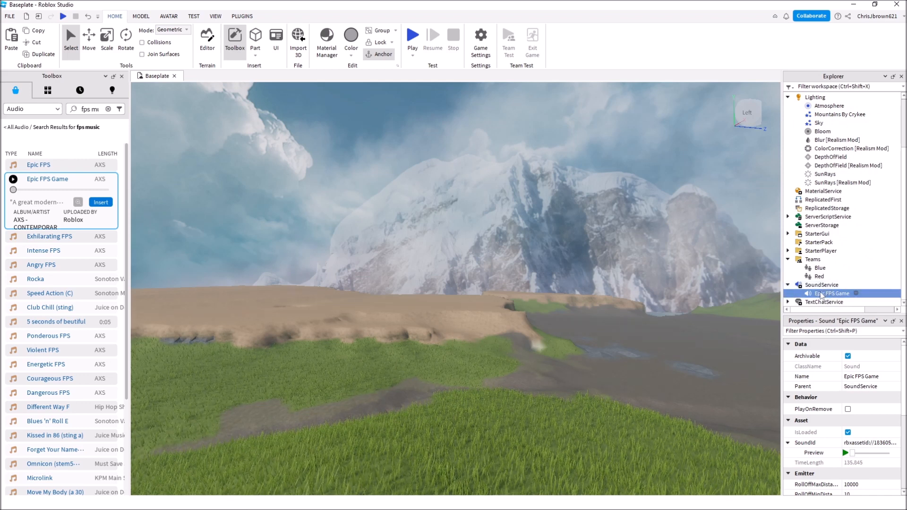
pyautogui.click(821, 287)
pyautogui.click(820, 295)
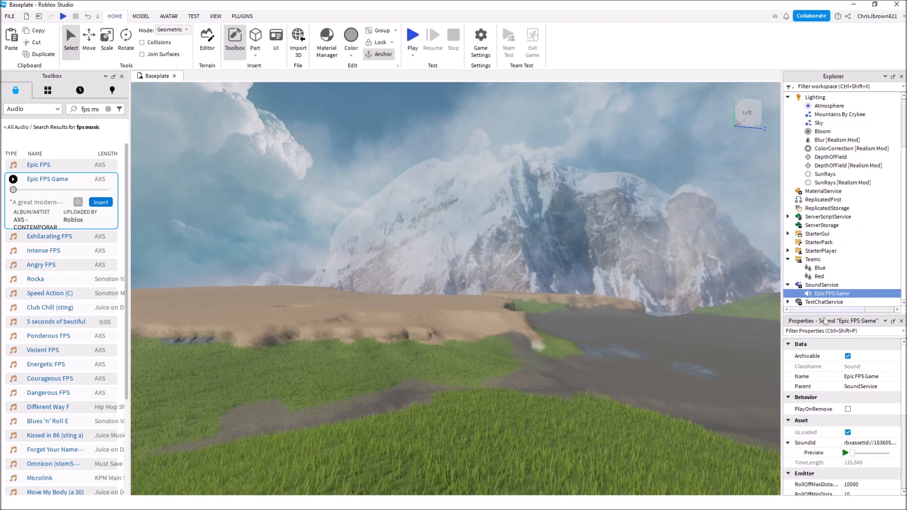
# Enable Looped and Playing for the Epic FPS Game sound.
pyautogui.scroll(-4, 840, 396)
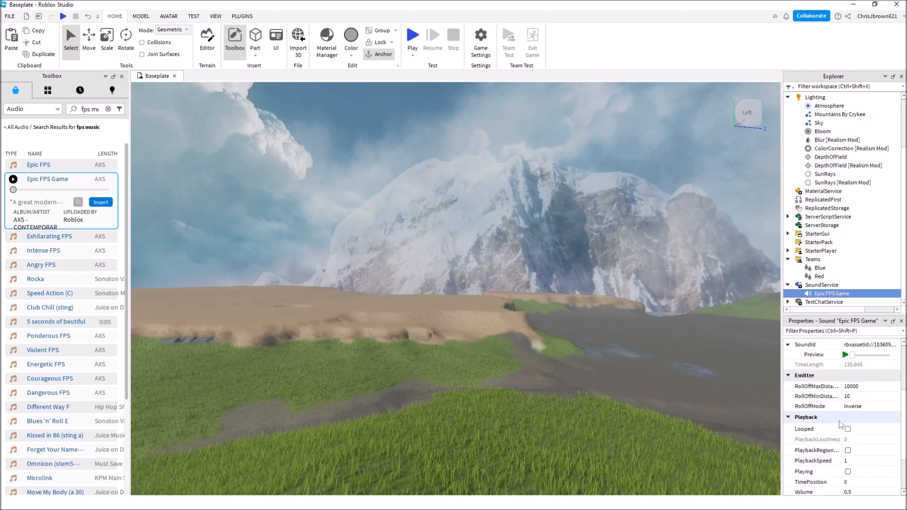
pyautogui.click(846, 432)
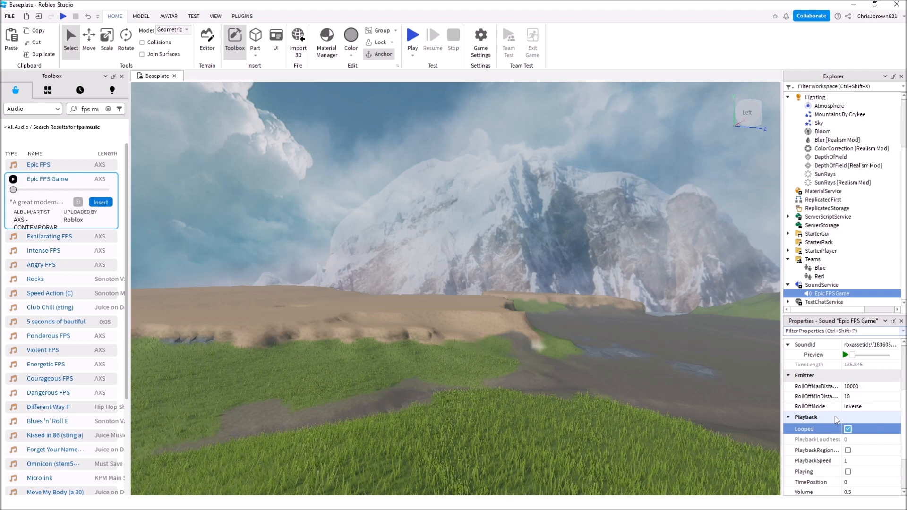
pyautogui.scroll(-3, 843, 417)
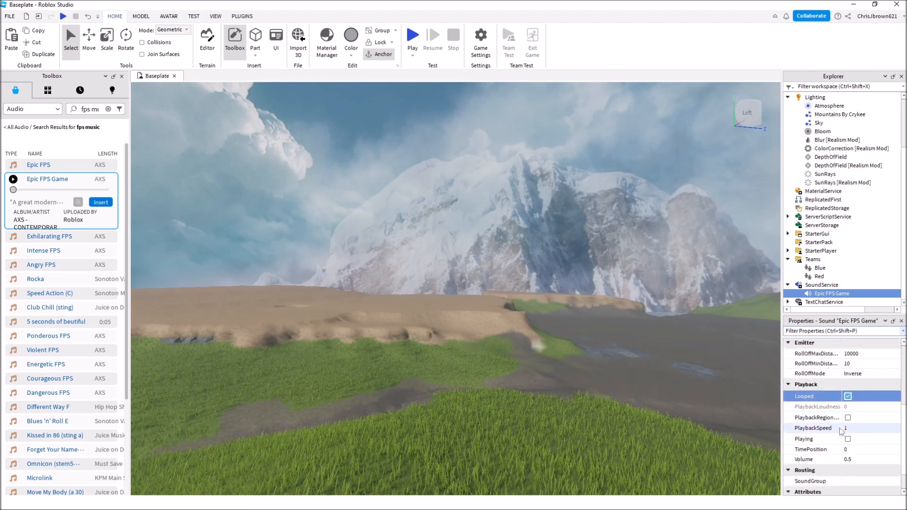
pyautogui.click(847, 407)
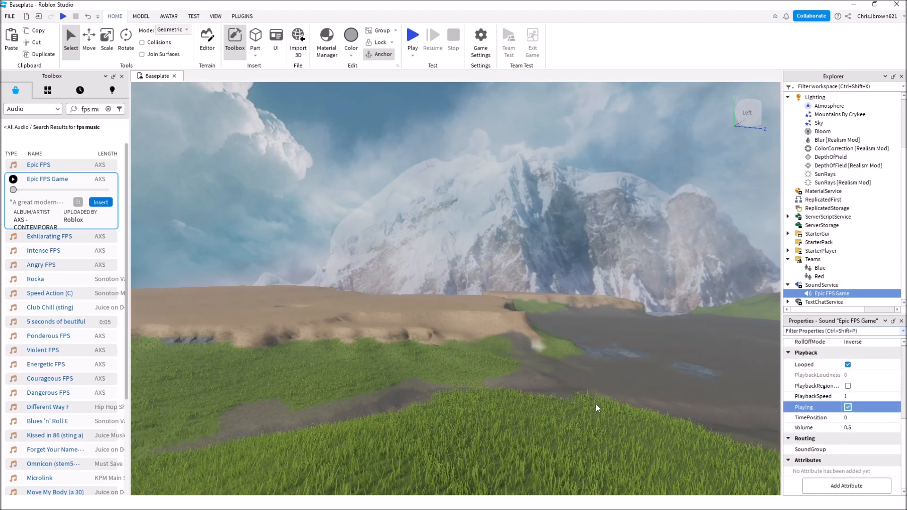
# Playtest the place to check the background music in the game, and stop the test.
pyautogui.click(411, 35)
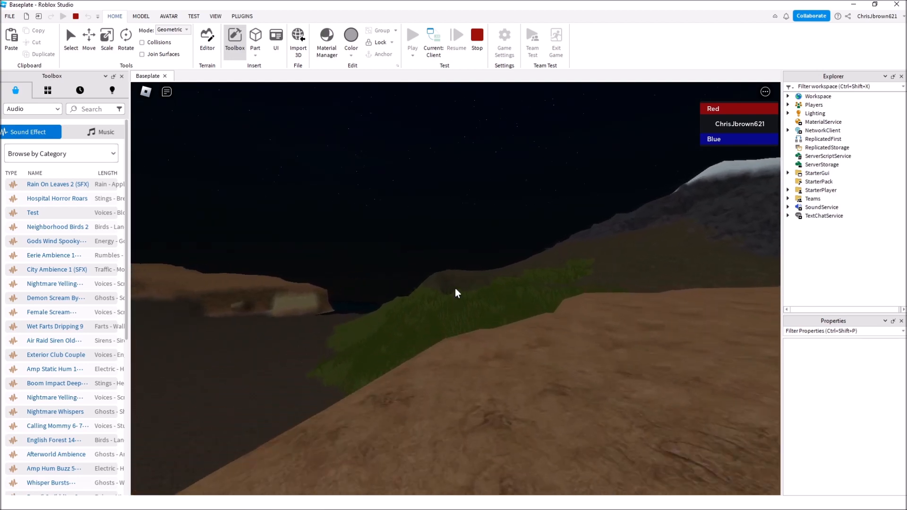
pyautogui.press('w')
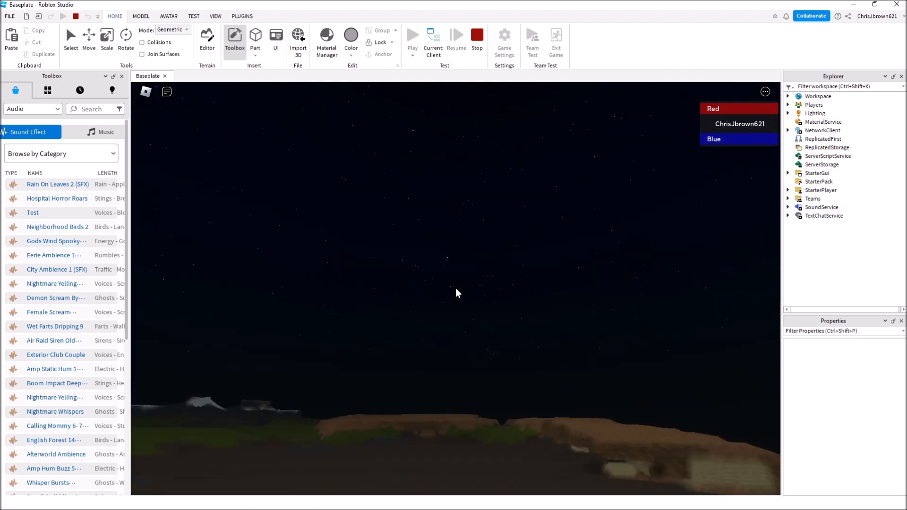
pyautogui.press('Escape')
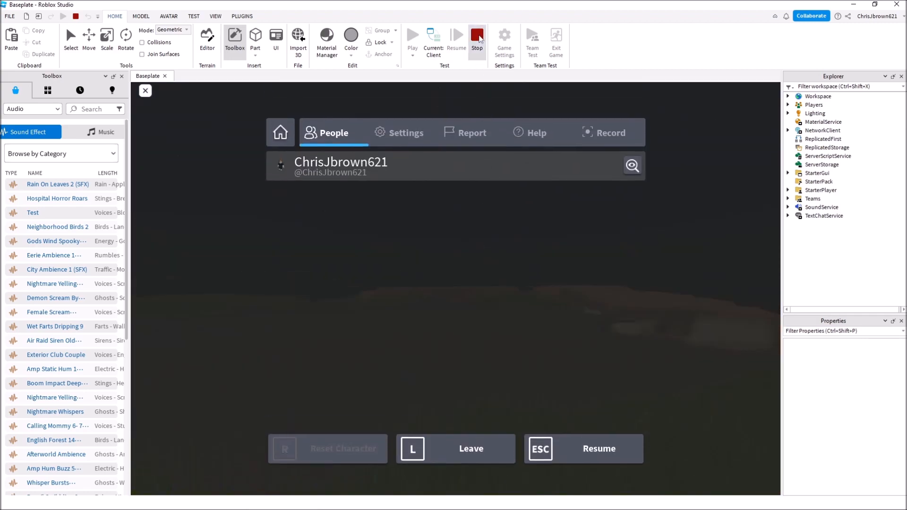
pyautogui.click(477, 37)
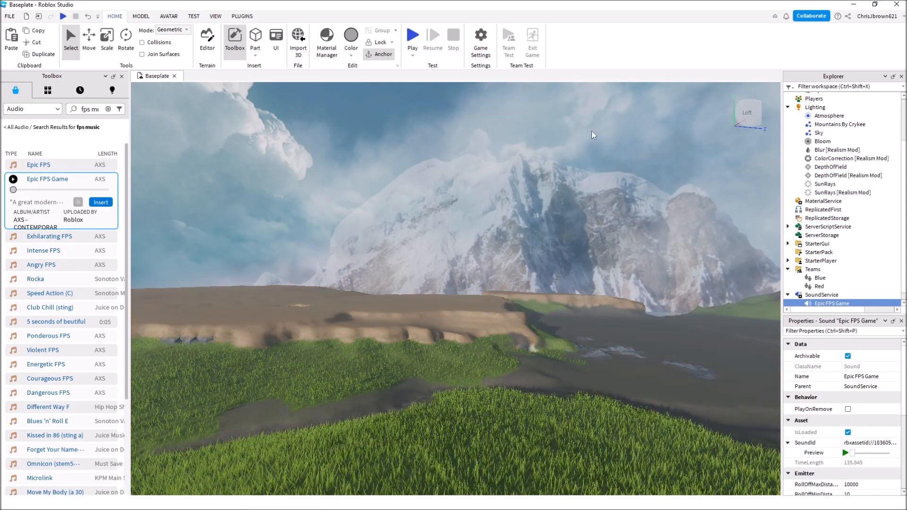
# Clear the audio search, switch the library to models and search for "realistic tree".
pyautogui.moveTo(551, 290); pyautogui.dragTo(382, 233, button='right')
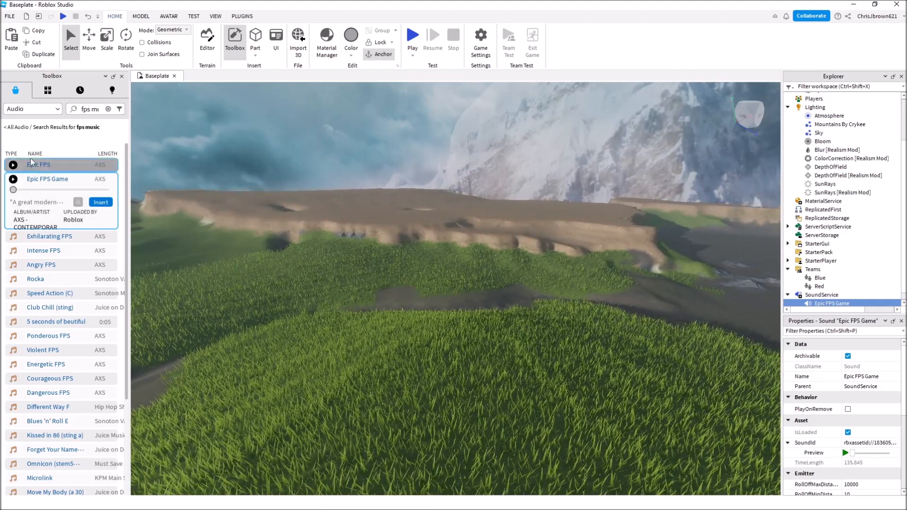
pyautogui.click(108, 109)
pyautogui.click(31, 109)
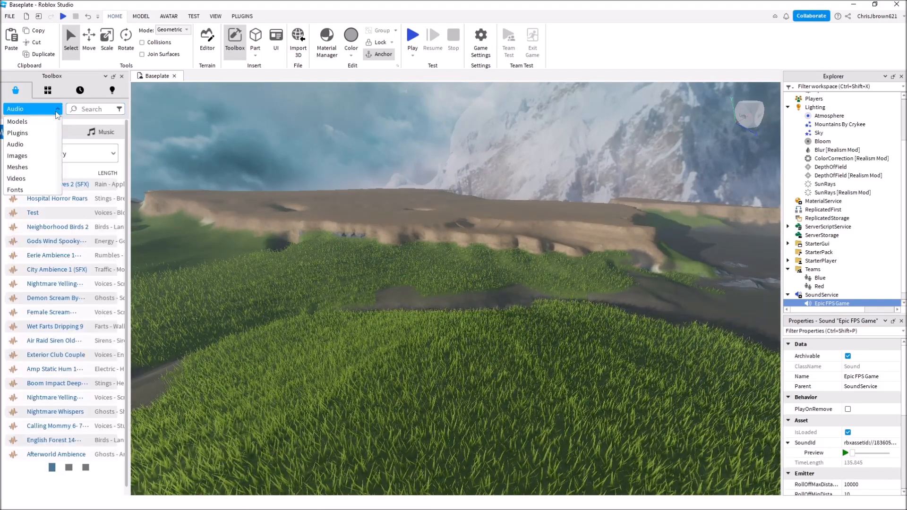
pyautogui.click(30, 124)
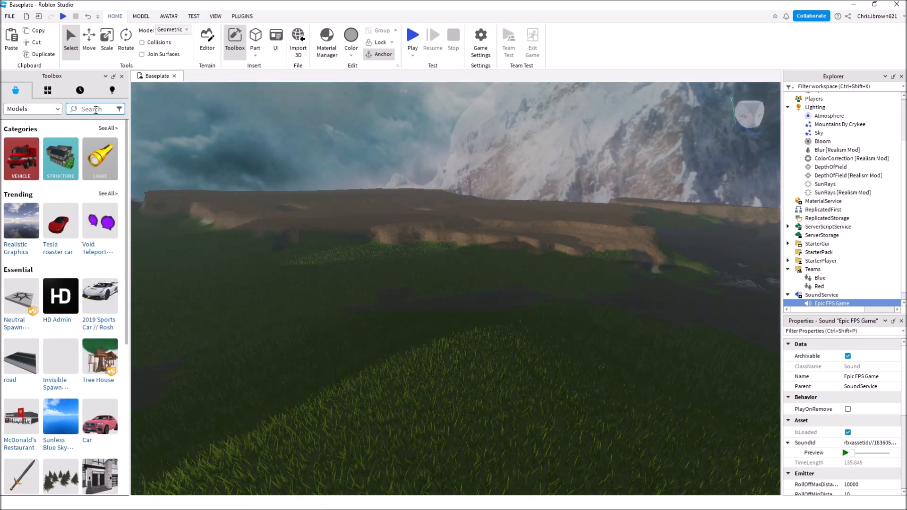
pyautogui.write('eali')
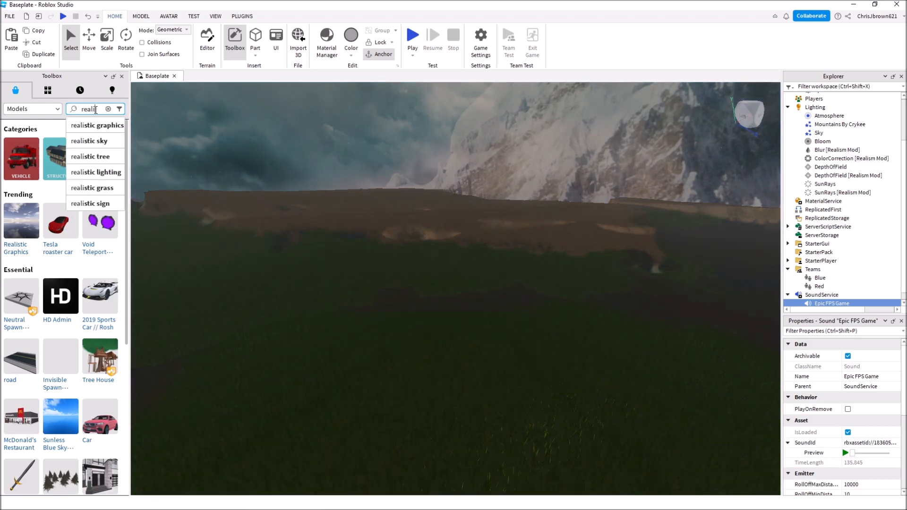
pyautogui.write('stic tre')
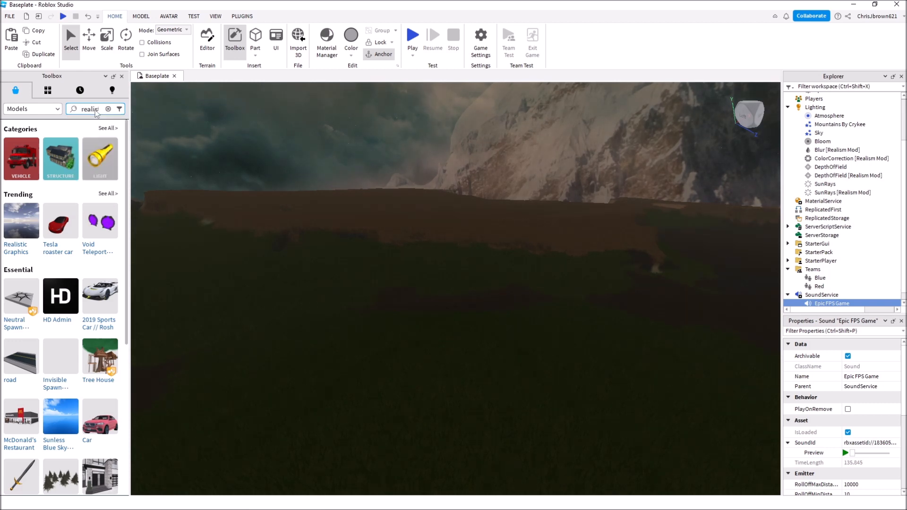
pyautogui.write('e')
pyautogui.press('Return')
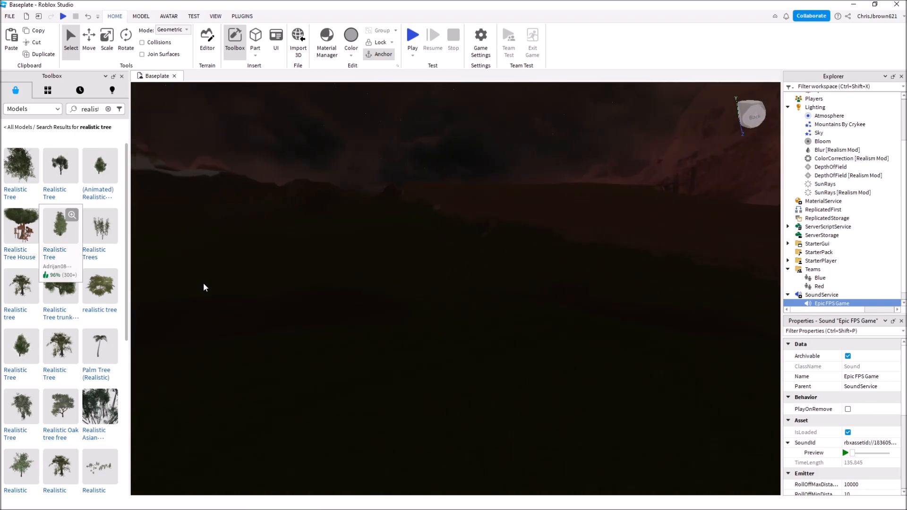
# Browse the realistic tree models and replace the search with "trees".
pyautogui.scroll(-3, 89, 344)
pyautogui.scroll(-5, 88, 343)
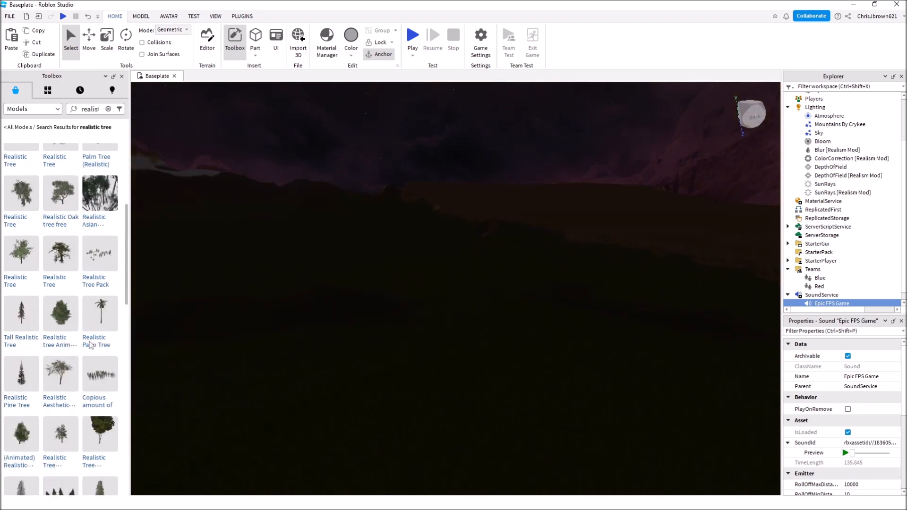
pyautogui.scroll(8, 90, 344)
pyautogui.click(109, 109)
pyautogui.write('t')
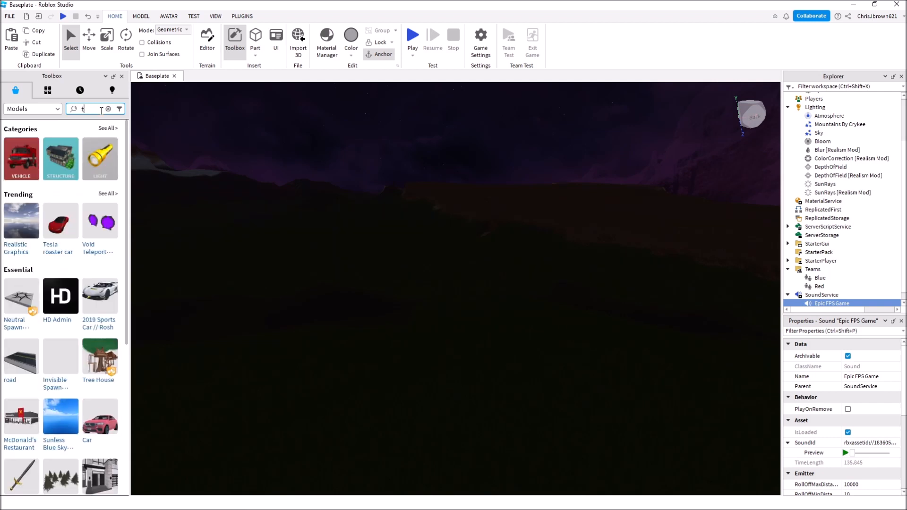
pyautogui.write('rees')
pyautogui.press('Return')
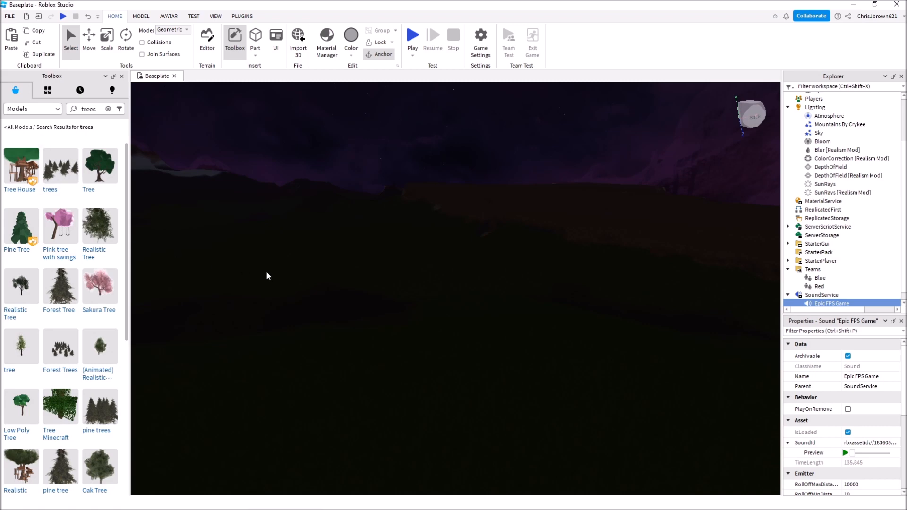
# Insert the "trees" pine group model onto the grassy hill.
pyautogui.moveTo(262, 271); pyautogui.dragTo(164, 239, button='right')
pyautogui.moveTo(85, 260)
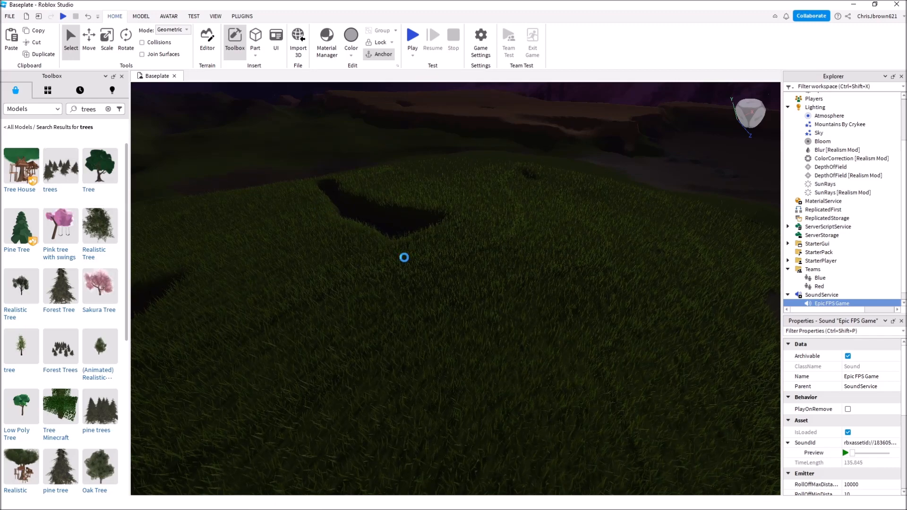
pyautogui.moveTo(508, 310); pyautogui.dragTo(601, 268)
pyautogui.moveTo(548, 335); pyautogui.dragTo(547, 334, button='right')
pyautogui.press('w')
pyautogui.press('s')
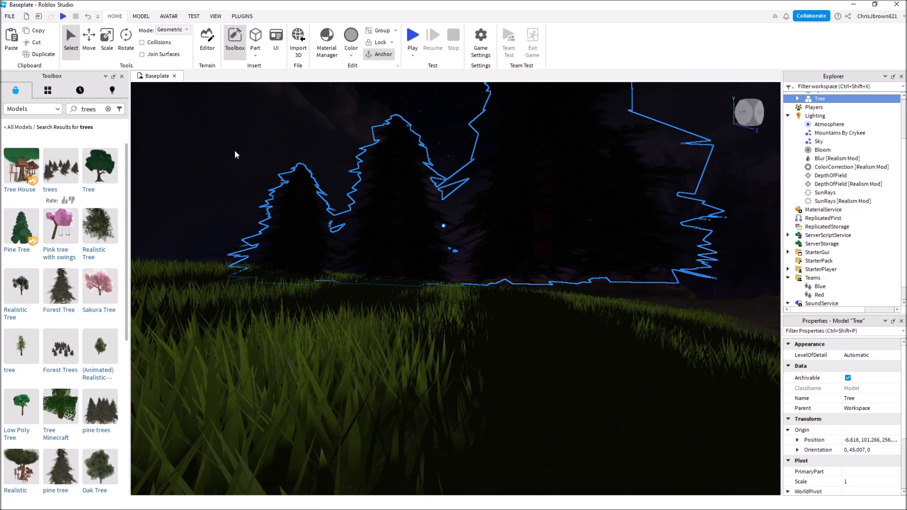
# Lower the pine tree group into the grass with the Move tool, to a Y position of about 99.
pyautogui.click(97, 50)
pyautogui.moveTo(447, 265)
pyautogui.mouseDown()
pyautogui.moveTo(450, 314)
pyautogui.moveTo(447, 261)
pyautogui.mouseUp()
pyautogui.press('w')
pyautogui.press('d')
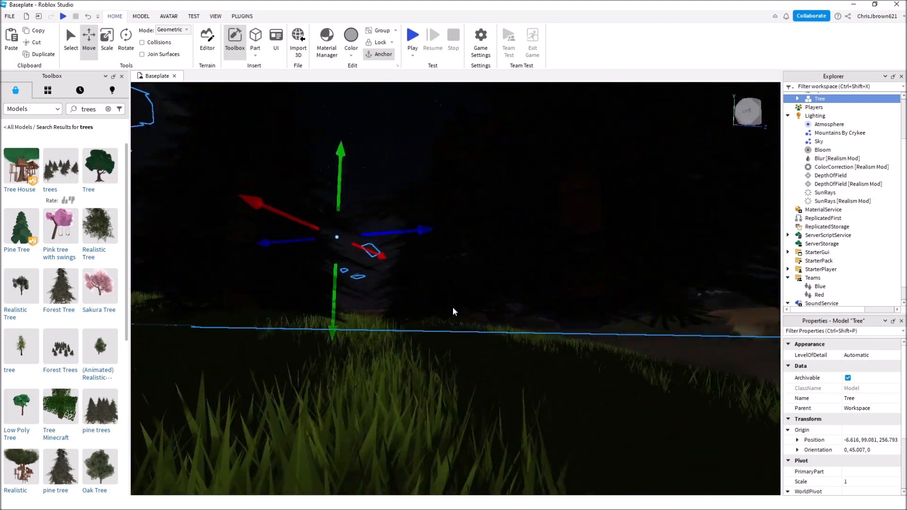
pyautogui.press('s')
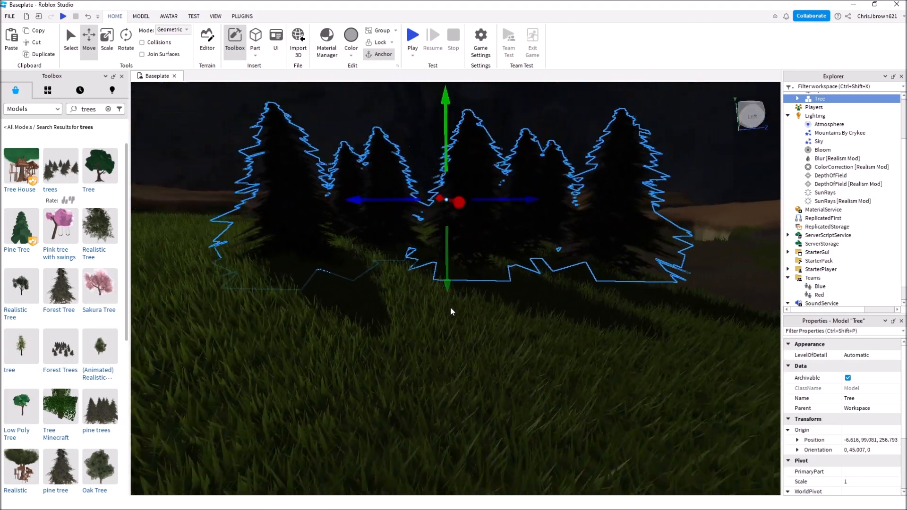
# Move the pine tree group along the hill to a Z position of about 181 and check how it sits on the ground.
pyautogui.moveTo(382, 210); pyautogui.dragTo(134, 219)
pyautogui.press('a')
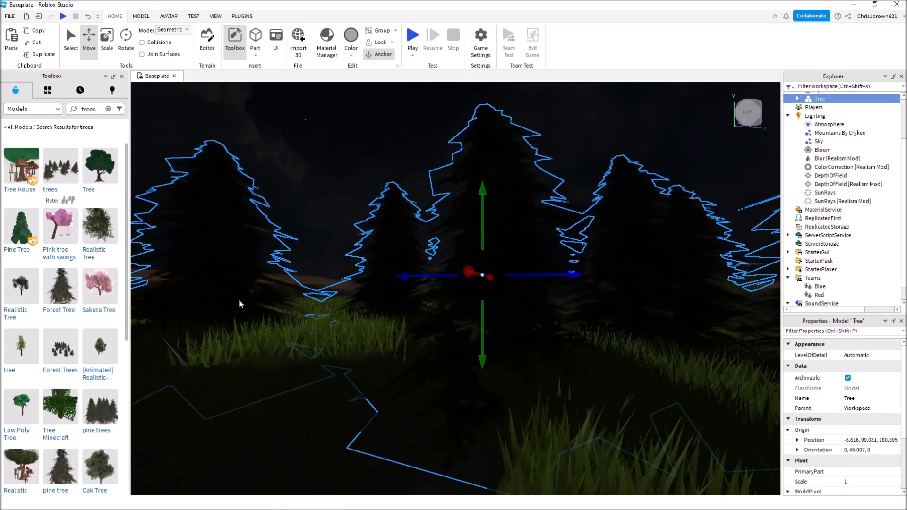
pyautogui.press('w')
pyautogui.press('w')
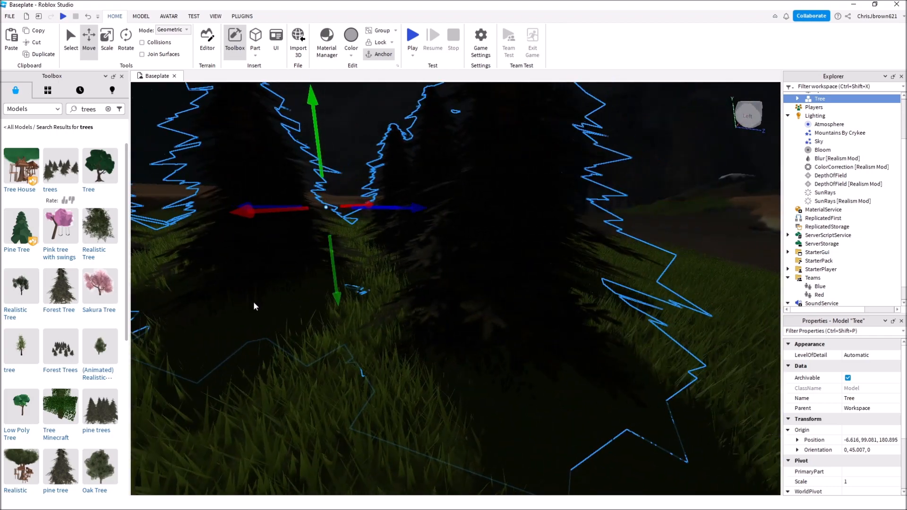
pyautogui.press('s')
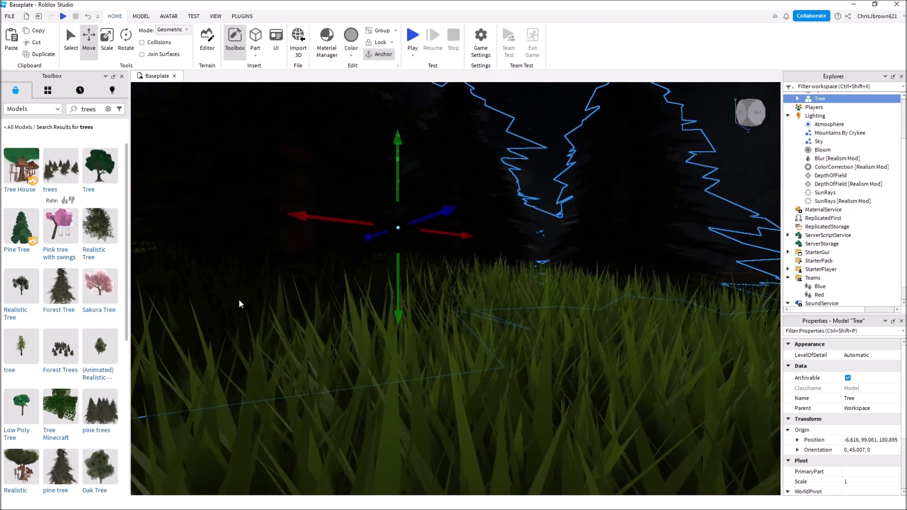
pyautogui.press('w')
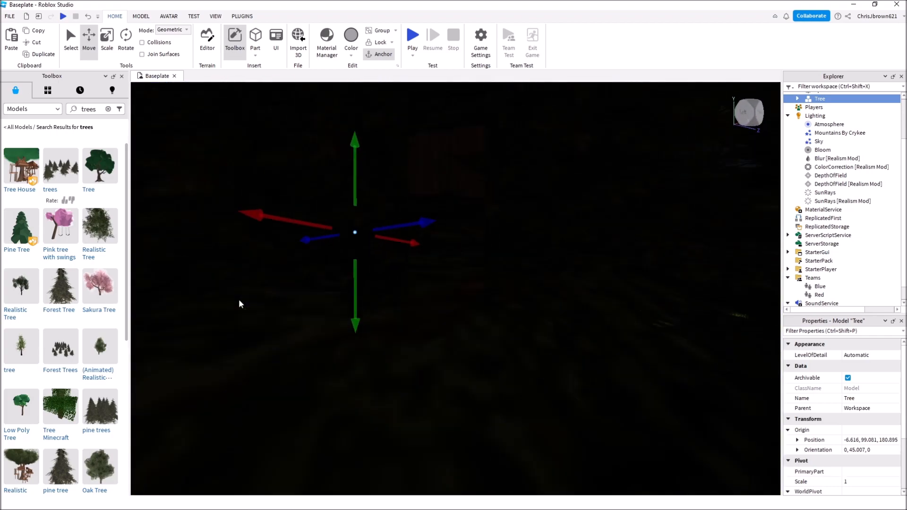
pyautogui.moveTo(239, 301); pyautogui.dragTo(239, 301, button='right')
pyautogui.press('s')
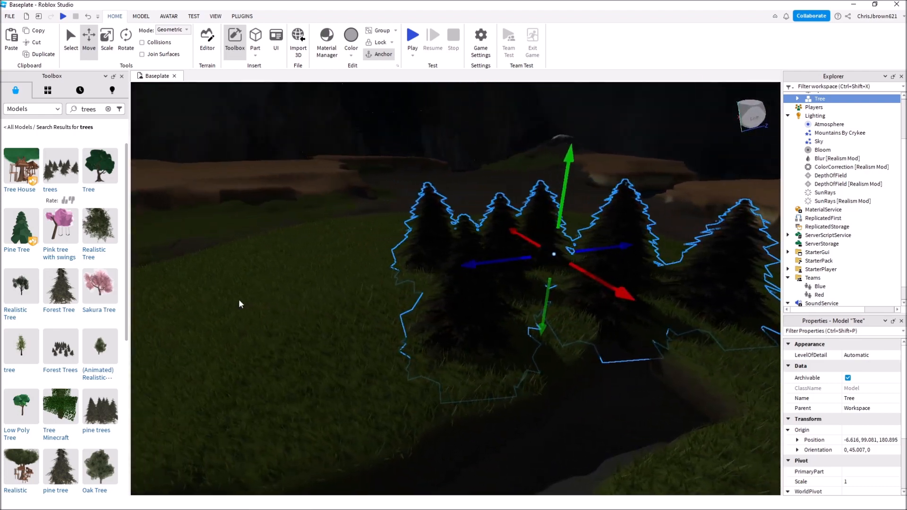
# Duplicate the pine tree group and place the copy beside the original, at about X -118 and Y 108.
pyautogui.click(286, 329)
pyautogui.moveTo(286, 330); pyautogui.dragTo(286, 328, button='right')
pyautogui.press('w')
pyautogui.moveTo(348, 220); pyautogui.dragTo(561, 299)
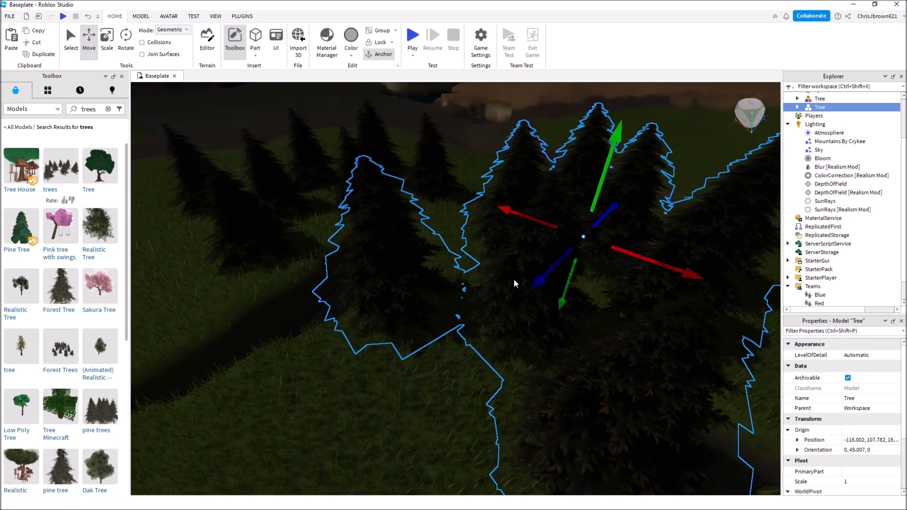
# Rotate the copied pine tree group about its vertical axis to an orientation of about 90 degrees.
pyautogui.press('s')
pyautogui.press('d')
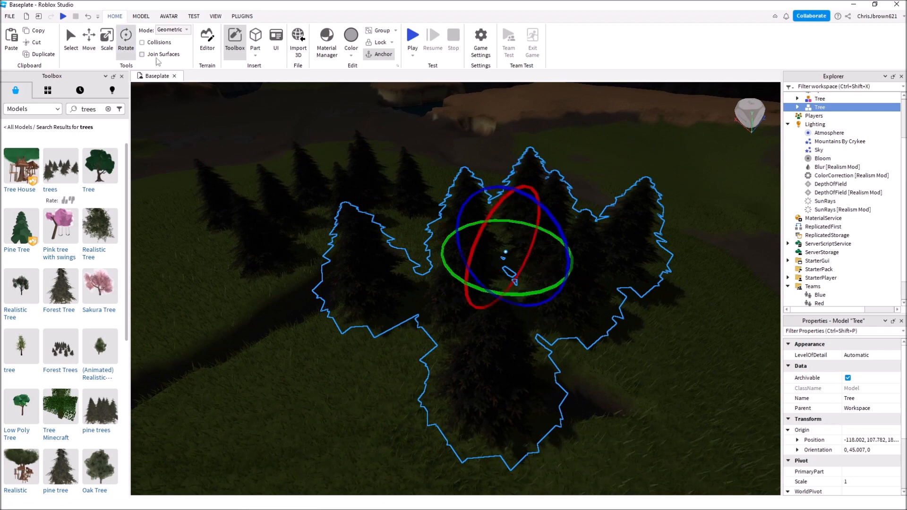
pyautogui.moveTo(460, 267); pyautogui.dragTo(467, 270)
pyautogui.press('a')
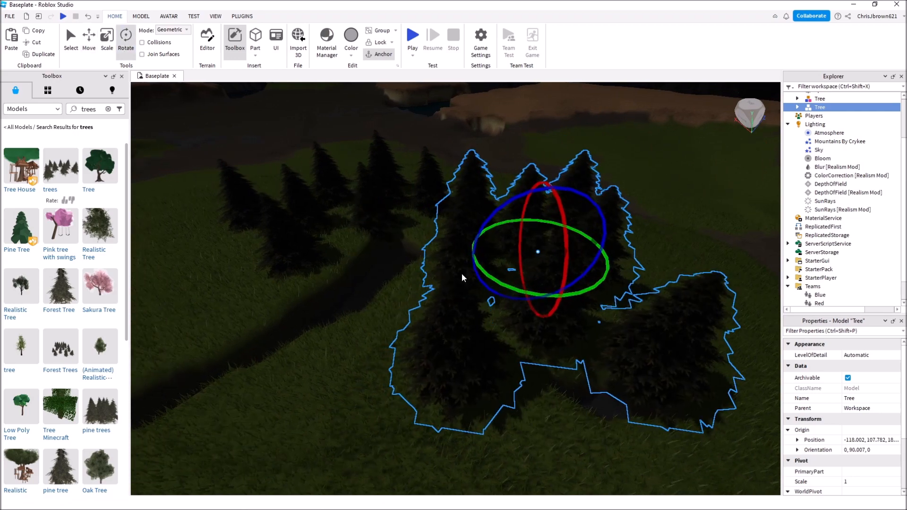
# Lower the copied pine tree group into the grass with the Move tool, to a Y position of about 96, and deselect it.
pyautogui.press('w')
pyautogui.moveTo(534, 357); pyautogui.dragTo(533, 357, button='right')
pyautogui.press('w')
pyautogui.press('w')
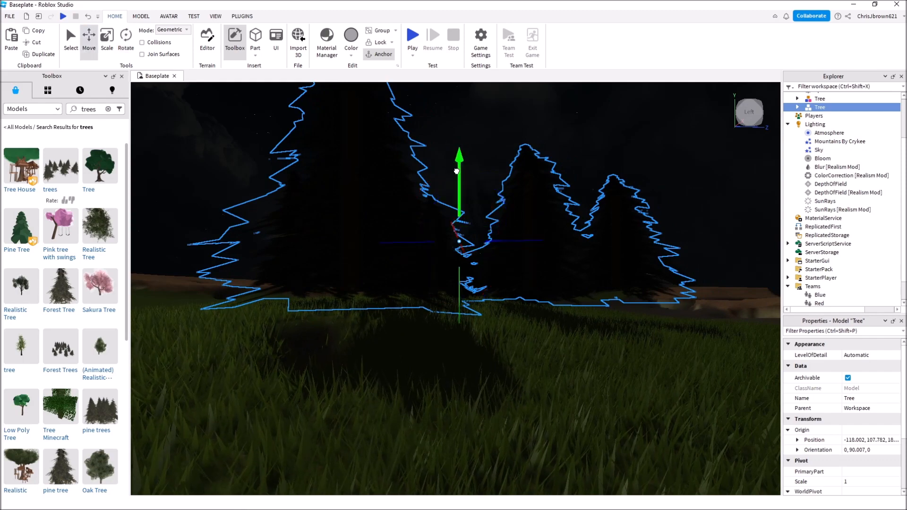
pyautogui.moveTo(456, 171); pyautogui.dragTo(463, 190)
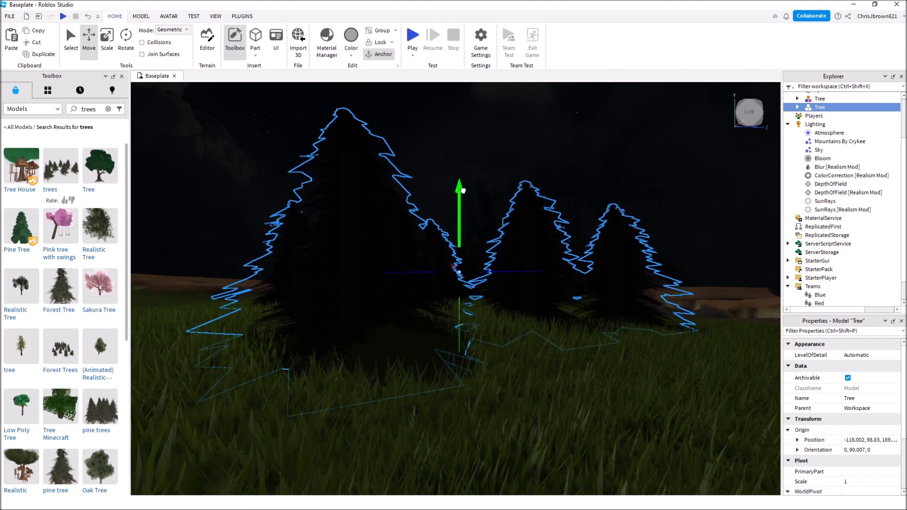
pyautogui.scroll(10, 389, 309)
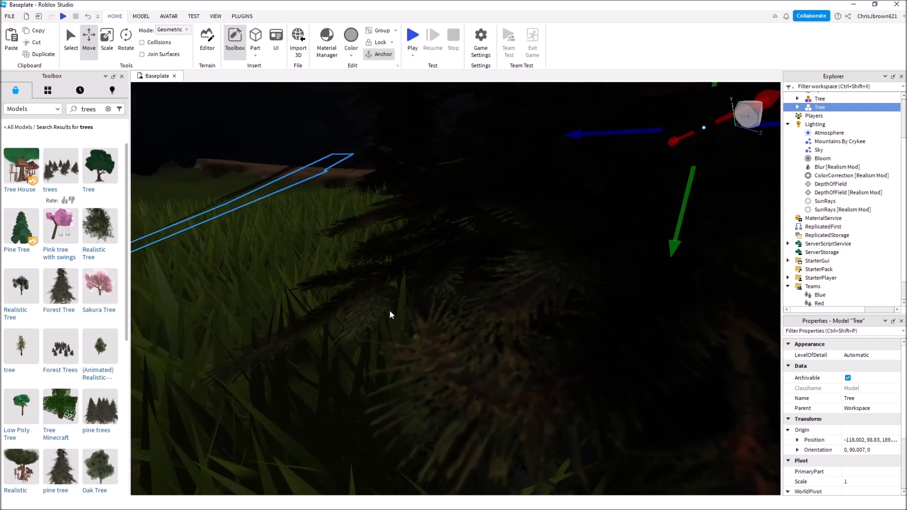
pyautogui.scroll(-10, 390, 310)
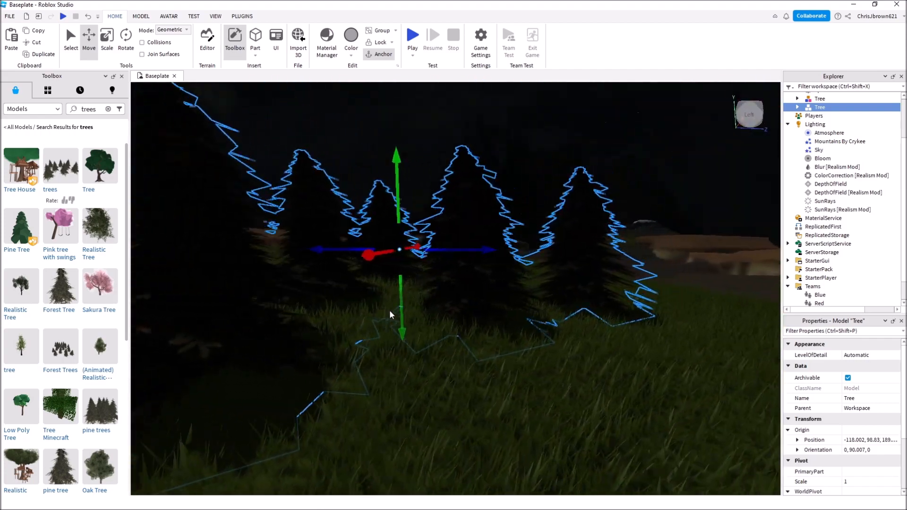
pyautogui.moveTo(389, 309); pyautogui.dragTo(389, 310, button='right')
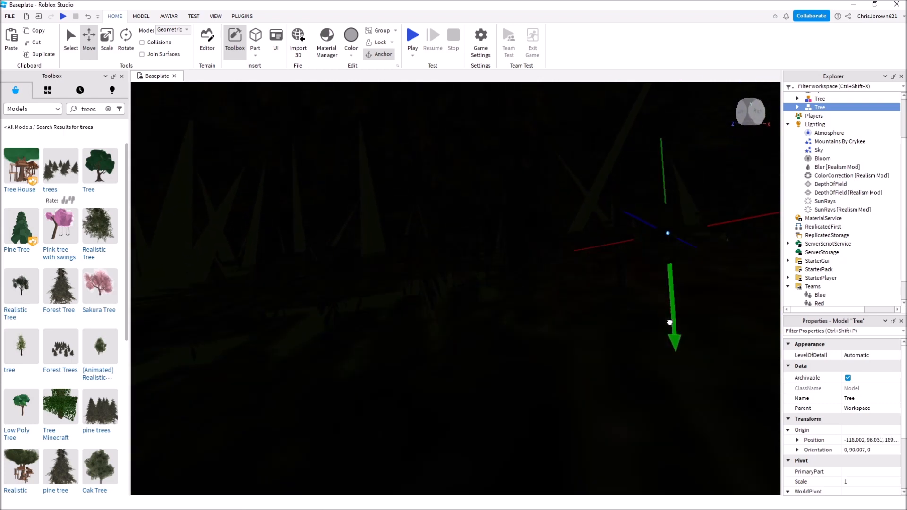
pyautogui.rightClick(666, 320)
pyautogui.click(668, 330)
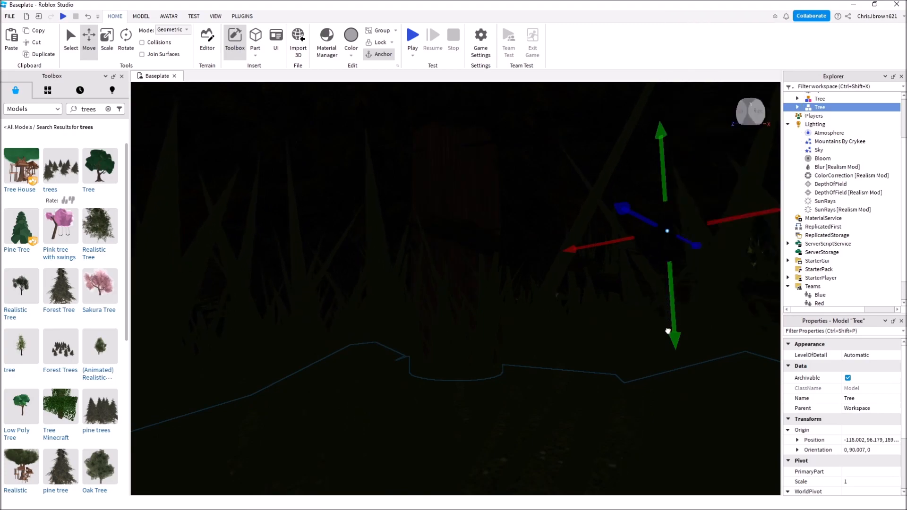
pyautogui.moveTo(666, 336); pyautogui.dragTo(588, 384, button='right')
pyautogui.click(610, 364)
# Insert the leafy Realistic Tree model beside the dirt path between the pine groups, at about X -91 and Y 99.
pyautogui.press('s')
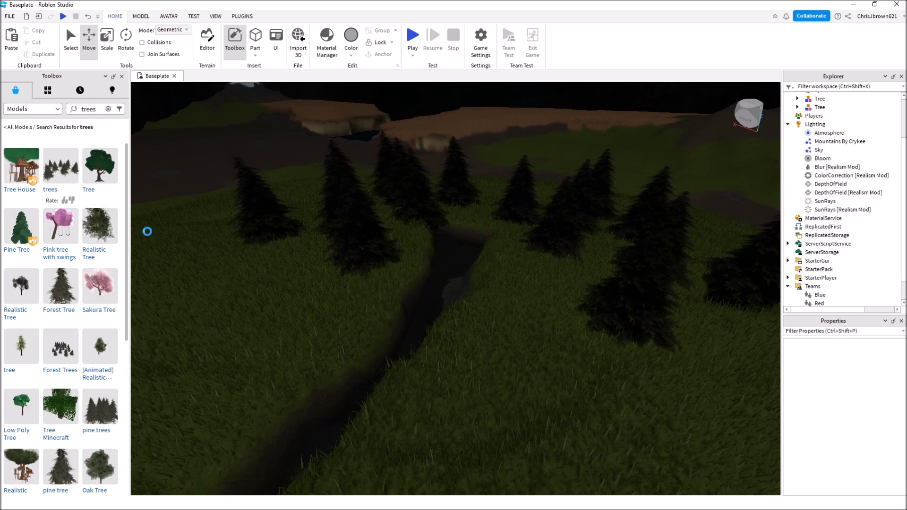
pyautogui.moveTo(514, 334); pyautogui.dragTo(505, 339)
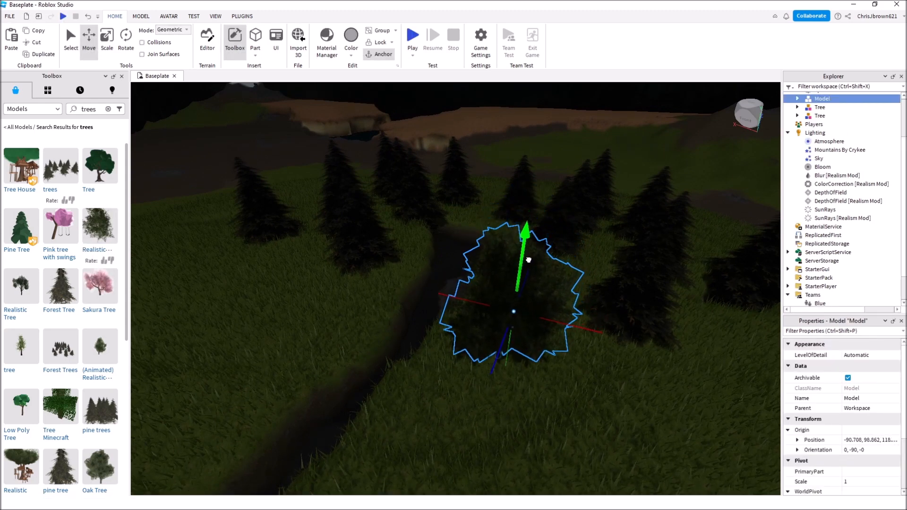
pyautogui.click(525, 402)
# Place a second Realistic Tree in front of the pines, at about X 46, Y 94 and Z 173.
pyautogui.moveTo(514, 396); pyautogui.dragTo(514, 397, button='right')
pyautogui.press('w')
pyautogui.press('w')
pyautogui.moveTo(96, 233)
pyautogui.moveTo(426, 293); pyautogui.dragTo(469, 353)
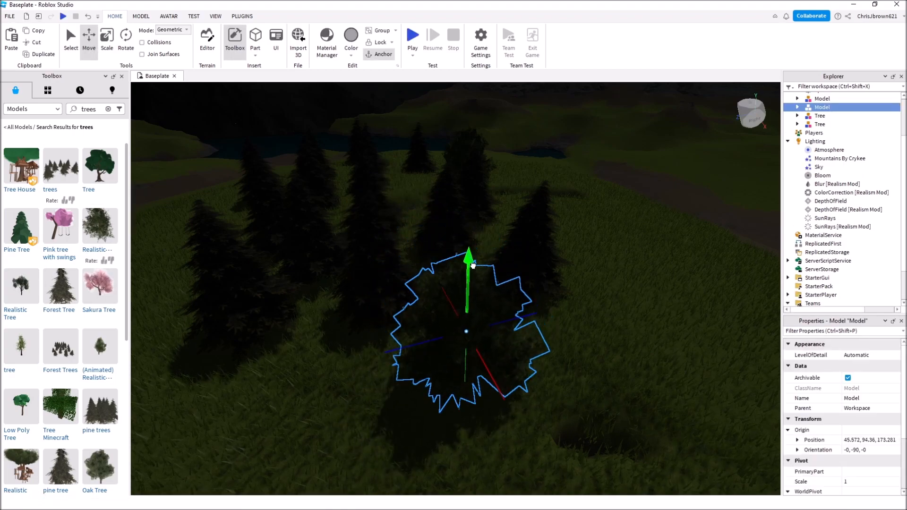
pyautogui.moveTo(473, 296); pyautogui.dragTo(474, 296, button='right')
pyautogui.press('w')
pyautogui.click(331, 391)
# Add a third Realistic Tree at about X -59 and Z 245 and lower it into the grass to about Y 88.
pyautogui.moveTo(331, 392); pyautogui.dragTo(331, 391, button='right')
pyautogui.press('w')
pyautogui.press('s')
pyautogui.press('w')
pyautogui.moveTo(321, 271); pyautogui.dragTo(467, 385)
pyautogui.moveTo(460, 270); pyautogui.dragTo(462, 295)
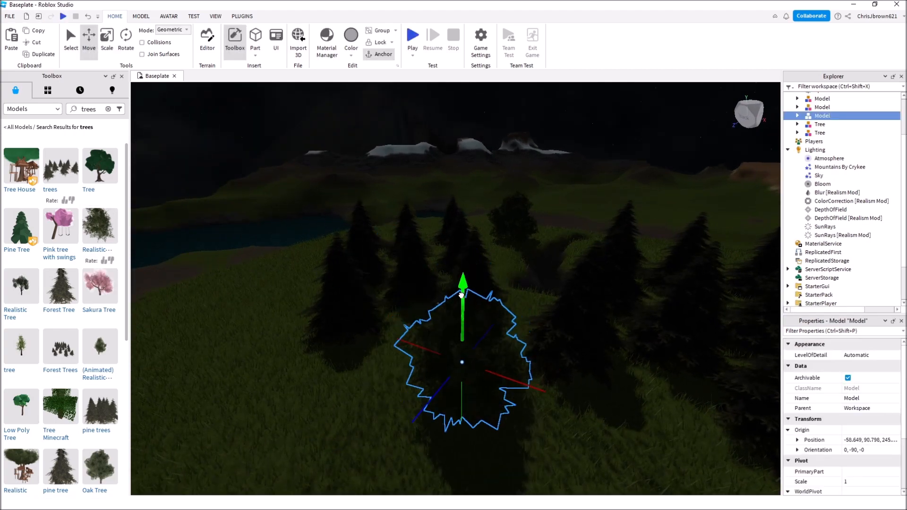
pyautogui.moveTo(452, 338); pyautogui.dragTo(451, 338, button='right')
pyautogui.press('w')
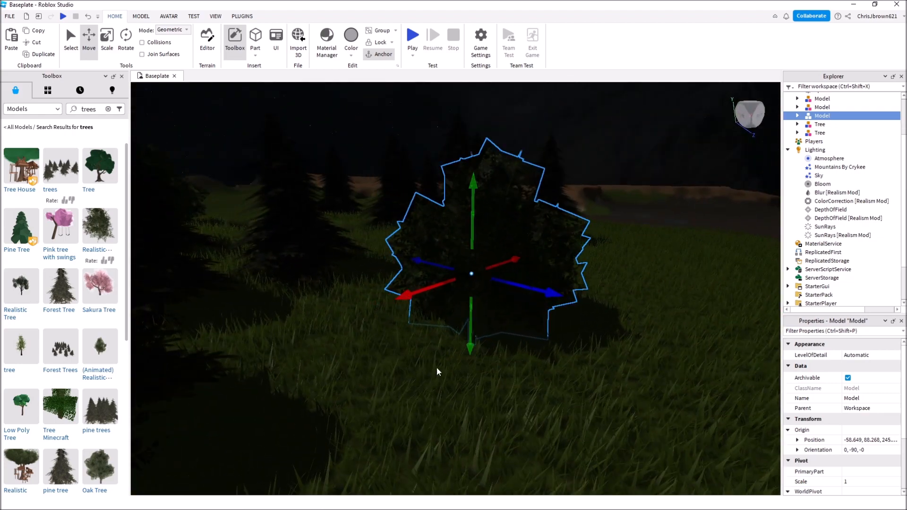
pyautogui.click(429, 374)
# Go to the sandy plateau and search the model library for "rock".
pyautogui.press('s')
pyautogui.moveTo(429, 374); pyautogui.dragTo(429, 379, button='right')
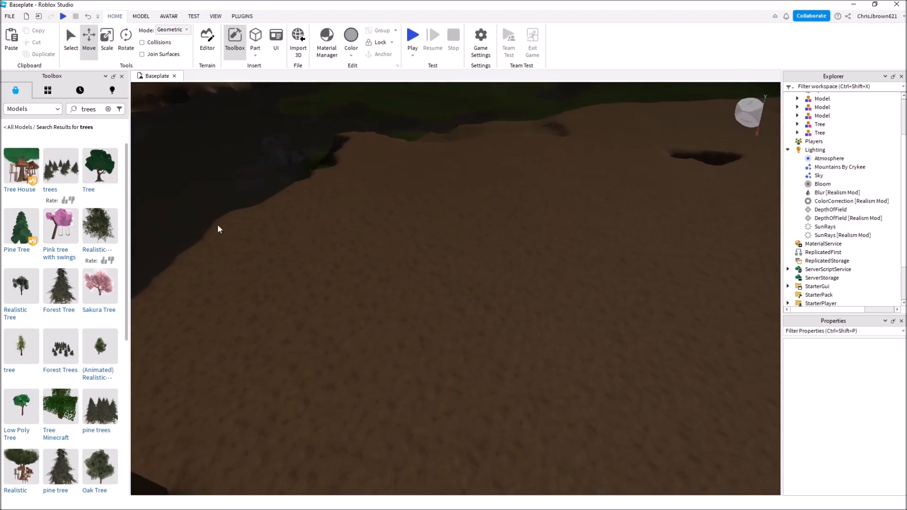
pyautogui.click(108, 108)
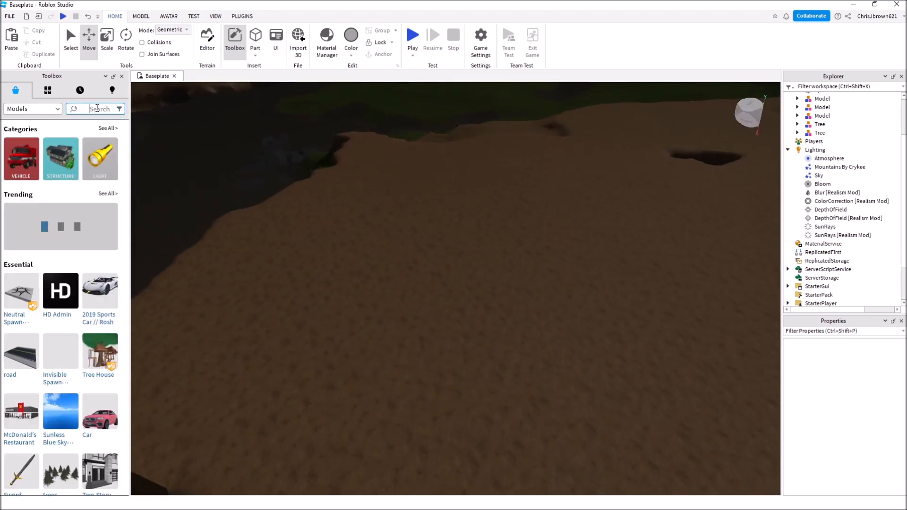
pyautogui.press('Return')
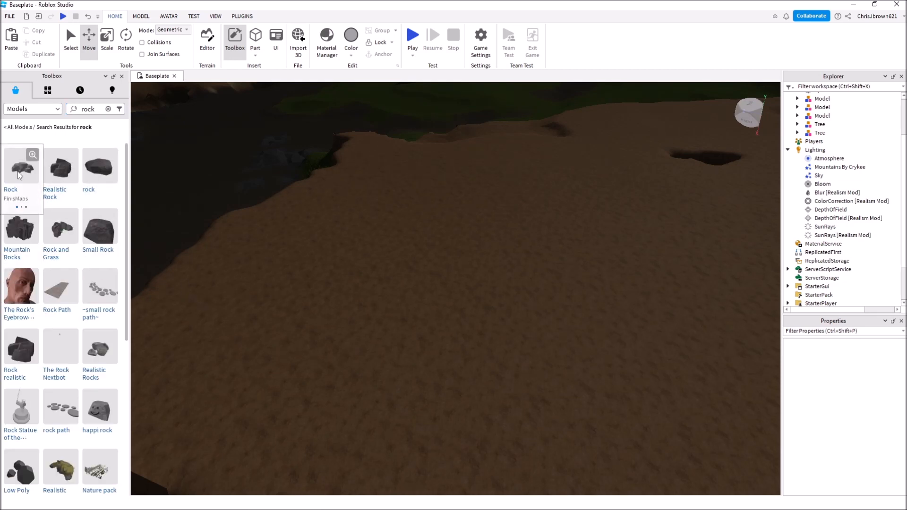
# Insert the Realistic Rock model onto the sandy plateau and view it up close.
pyautogui.click(57, 181)
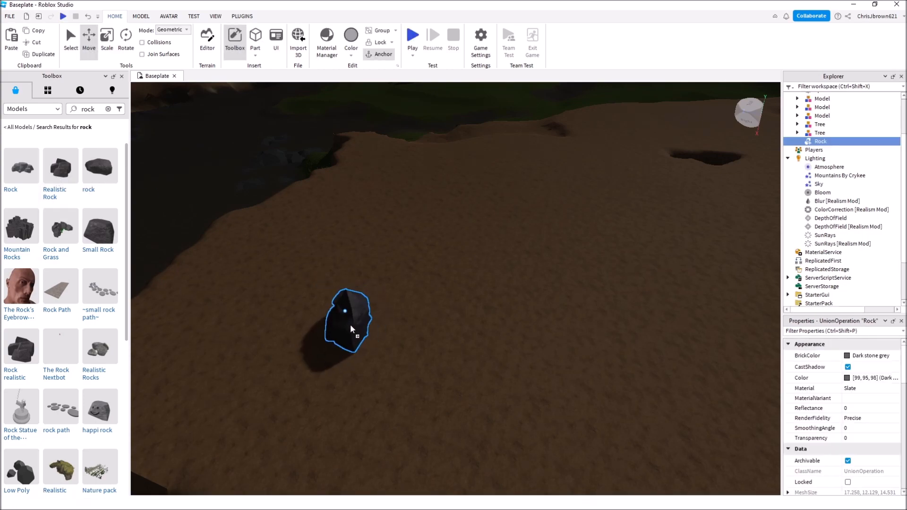
pyautogui.press('f')
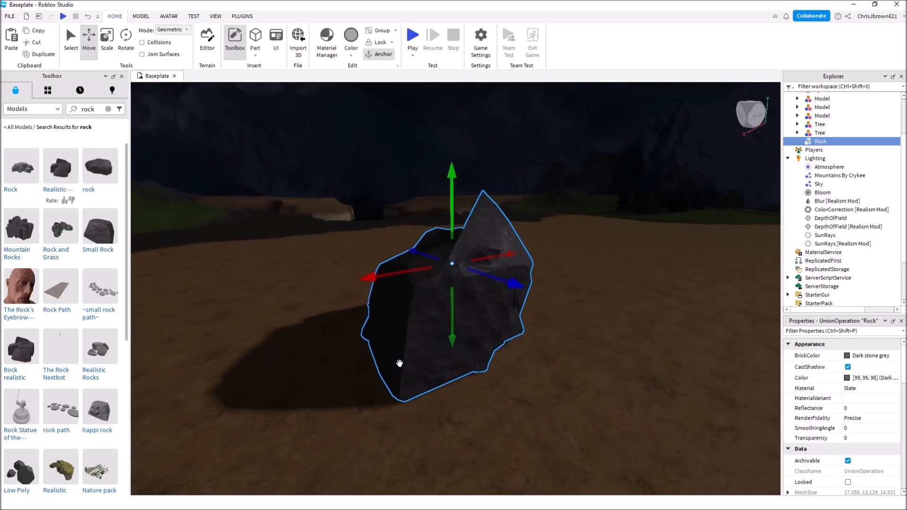
pyautogui.press('s')
pyautogui.moveTo(399, 363); pyautogui.dragTo(400, 363, button='right')
pyautogui.press('w')
pyautogui.press('s')
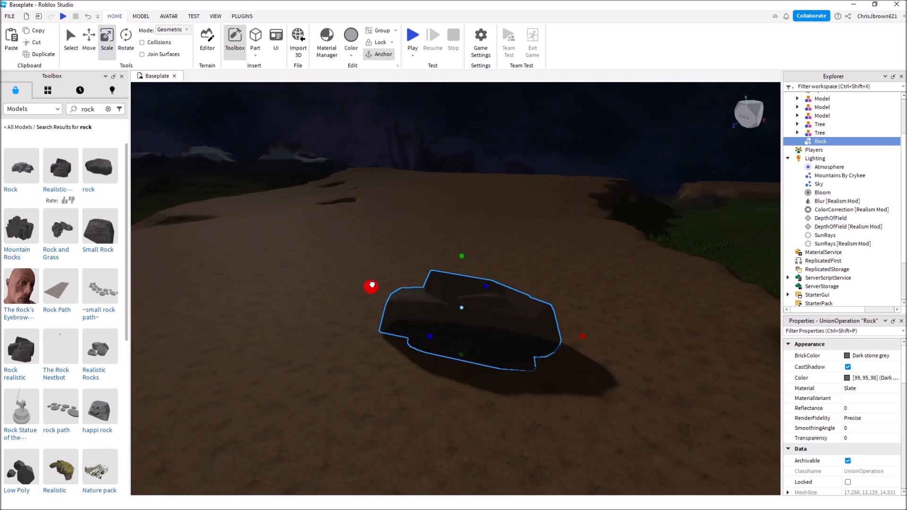
# Resize the rock with the Scale tool and sink it slightly into the sand with the Move tool.
pyautogui.moveTo(443, 342); pyautogui.dragTo(339, 394)
pyautogui.moveTo(519, 360); pyautogui.dragTo(517, 356, button='right')
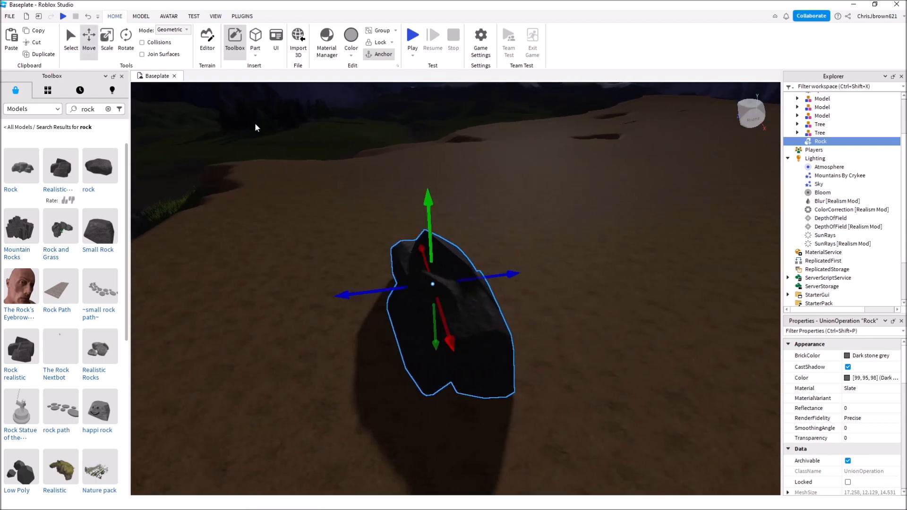
pyautogui.moveTo(430, 193); pyautogui.dragTo(430, 210)
pyautogui.moveTo(584, 332); pyautogui.dragTo(584, 331, button='right')
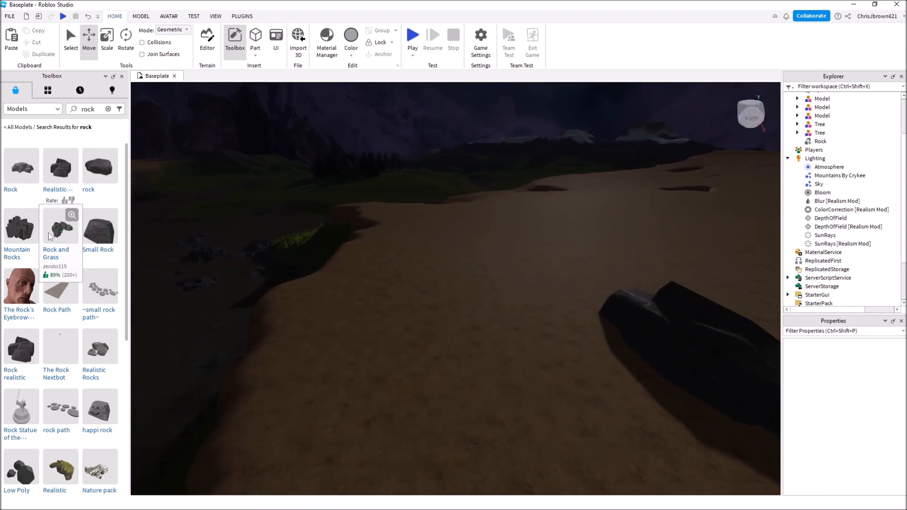
# Insert the moss-covered Realistic rock model on the dark ground below the plateau and move it to about X 414, Y 72 and Z 172.
pyautogui.moveTo(321, 325); pyautogui.dragTo(321, 324, button='right')
pyautogui.moveTo(69, 472); pyautogui.dragTo(411, 401)
pyautogui.moveTo(458, 366); pyautogui.dragTo(459, 367, button='right')
pyautogui.moveTo(430, 276); pyautogui.dragTo(655, 296)
pyautogui.moveTo(630, 322); pyautogui.dragTo(630, 322, button='right')
pyautogui.moveTo(407, 244); pyautogui.dragTo(434, 347)
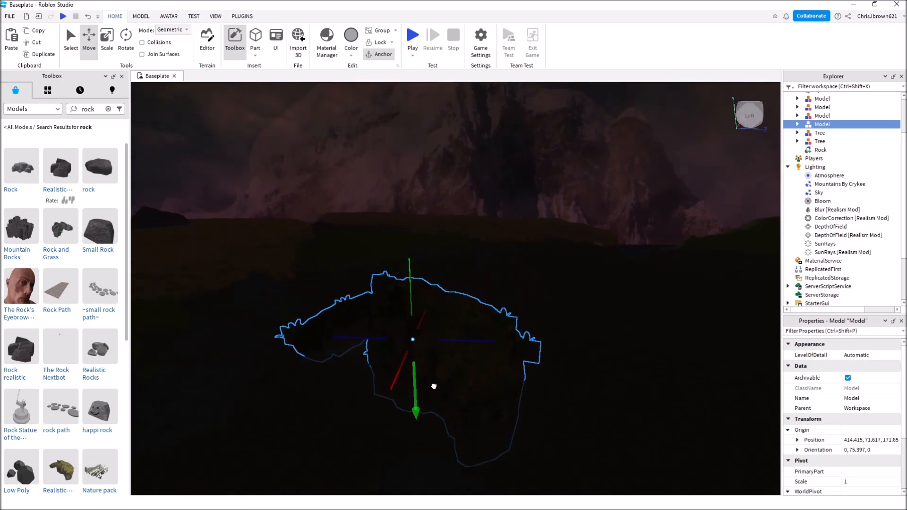
pyautogui.click(372, 427)
# Copy the dark Rock on the sandy plateau.
pyautogui.press('d')
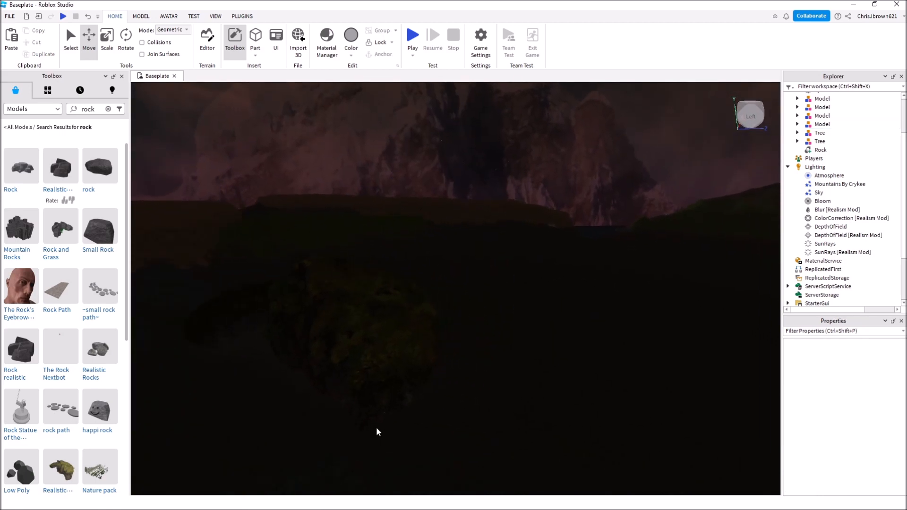
pyautogui.press('w')
pyautogui.moveTo(376, 427); pyautogui.dragTo(376, 427, button='right')
pyautogui.click(391, 345)
pyautogui.rightClick(387, 326)
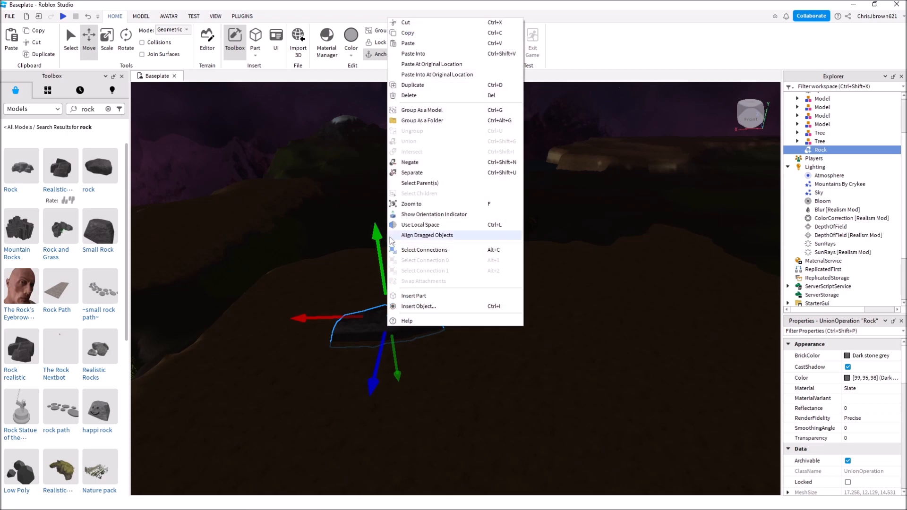
pyautogui.click(415, 33)
pyautogui.click(527, 292)
# Paste the copied rock near the sandy plateau's edge above the dark ground and deselect it.
pyautogui.moveTo(528, 292); pyautogui.dragTo(459, 332, button='right')
pyautogui.rightClick(458, 333)
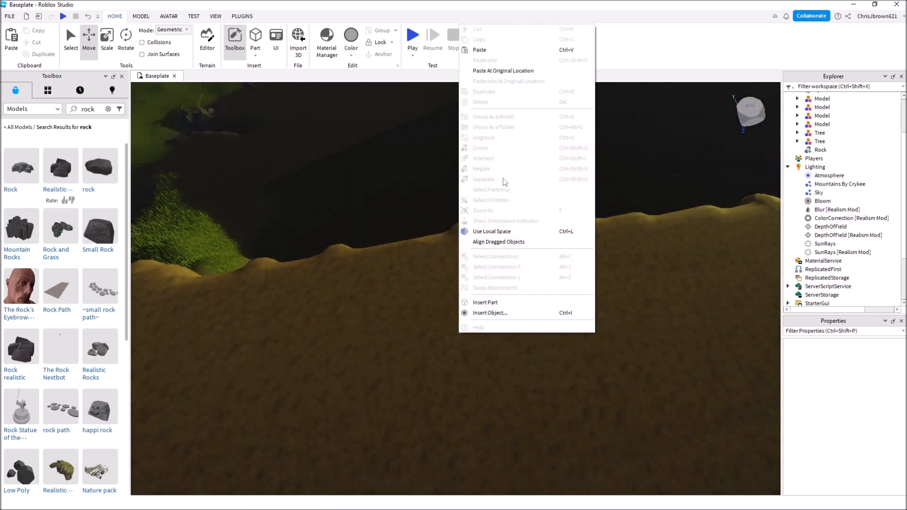
pyautogui.click(480, 50)
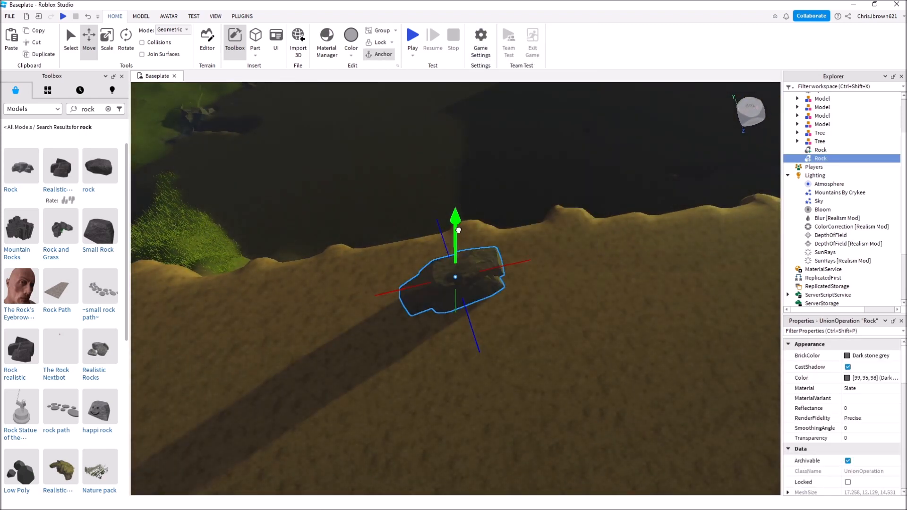
pyautogui.click(412, 350)
# Paste another copy of the rock on the shaded sand facing the mountains and set its height with the Move tool.
pyautogui.moveTo(411, 304); pyautogui.dragTo(410, 304, button='right')
pyautogui.press('w')
pyautogui.press('w')
pyautogui.moveTo(411, 305); pyautogui.dragTo(410, 303, button='right')
pyautogui.rightClick(468, 368)
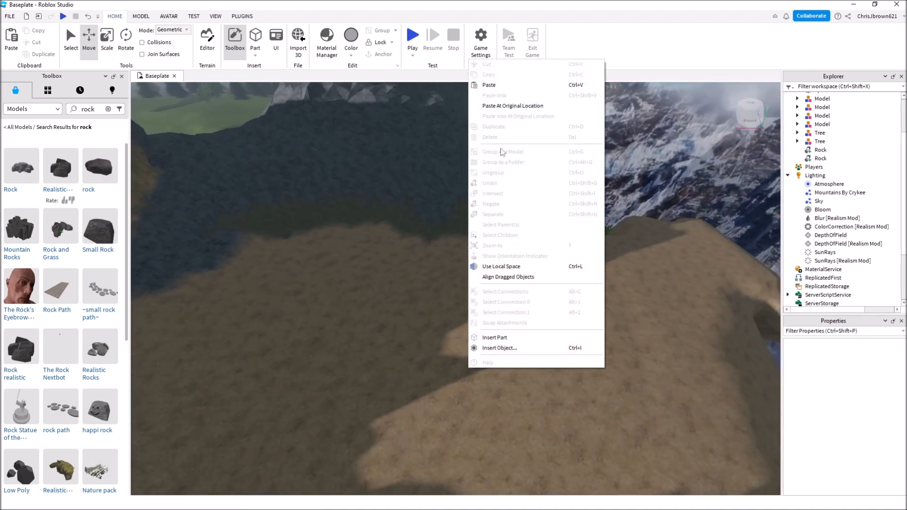
pyautogui.click(491, 86)
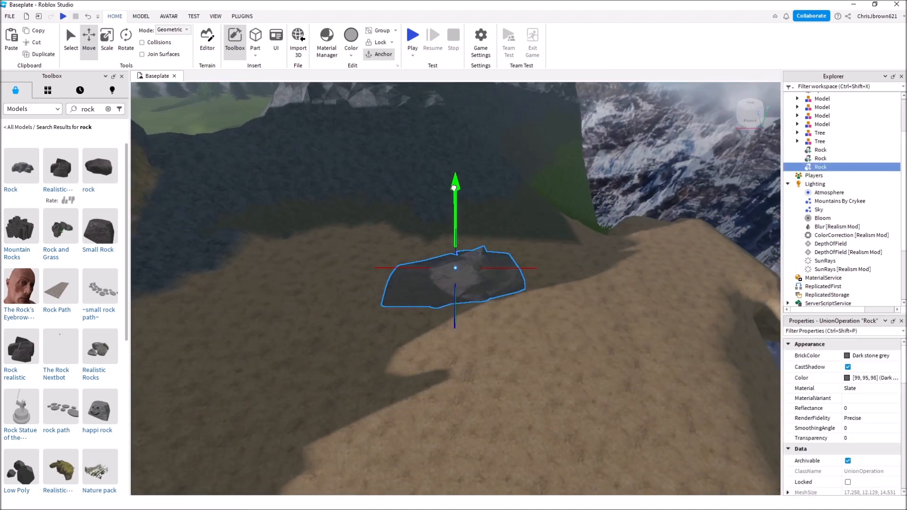
pyautogui.click(484, 393)
# Insert the Realistic Rocks model onto the open part of the sandy plateau.
pyautogui.moveTo(482, 393); pyautogui.dragTo(483, 397, button='right')
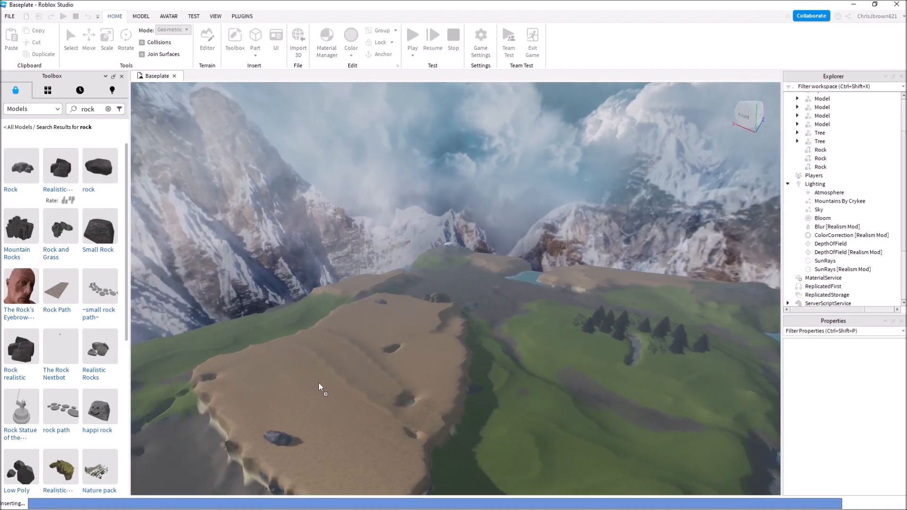
pyautogui.moveTo(316, 381); pyautogui.dragTo(314, 395)
pyautogui.moveTo(313, 409); pyautogui.dragTo(313, 409, button='right')
# Move the Militia Rocks group to the plateau's edge beside the pit, at about X 458 and Y 123.
pyautogui.moveTo(384, 307); pyautogui.dragTo(298, 355)
pyautogui.moveTo(297, 355); pyautogui.dragTo(398, 324, button='right')
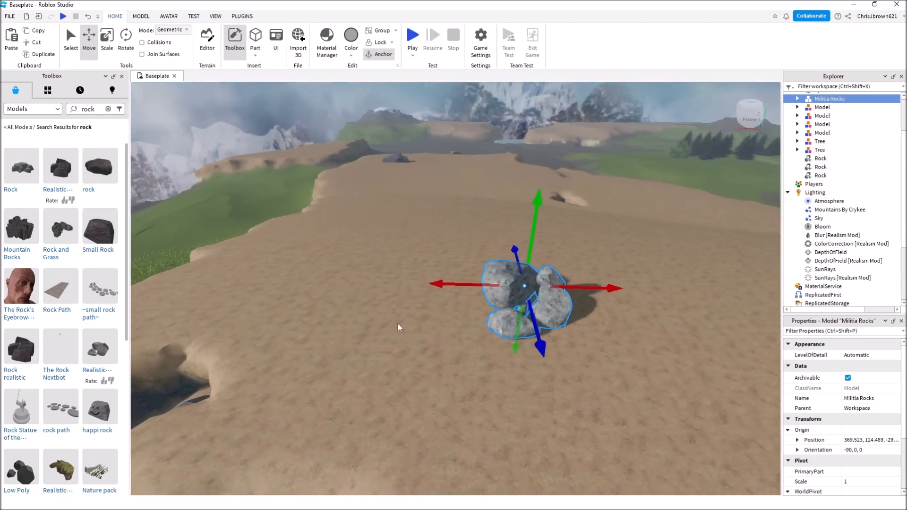
pyautogui.moveTo(156, 259); pyautogui.dragTo(110, 250)
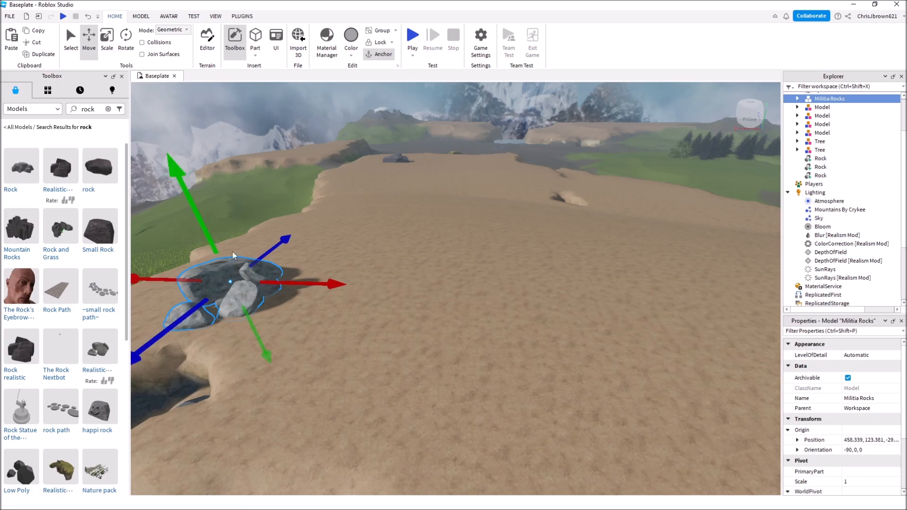
pyautogui.click(308, 327)
# Insert the Rock and Grass model on the sandy bank beside the blue water.
pyautogui.moveTo(308, 327); pyautogui.dragTo(309, 328, button='right')
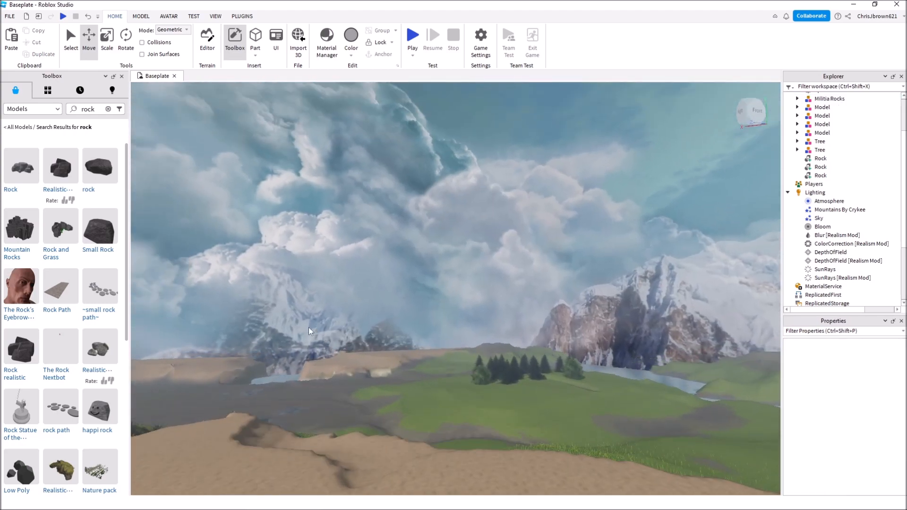
pyautogui.press('w')
pyautogui.press('w')
pyautogui.moveTo(308, 327); pyautogui.dragTo(308, 327, button='right')
pyautogui.press('w')
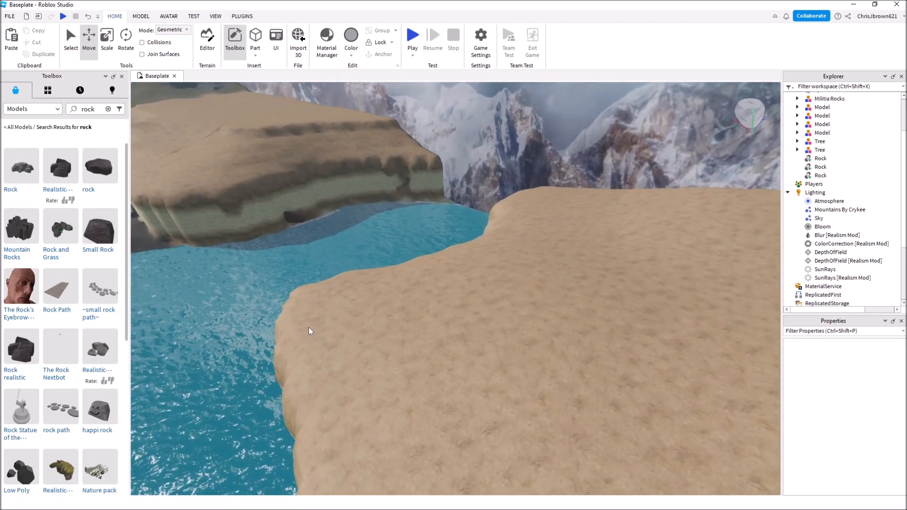
pyautogui.press('w')
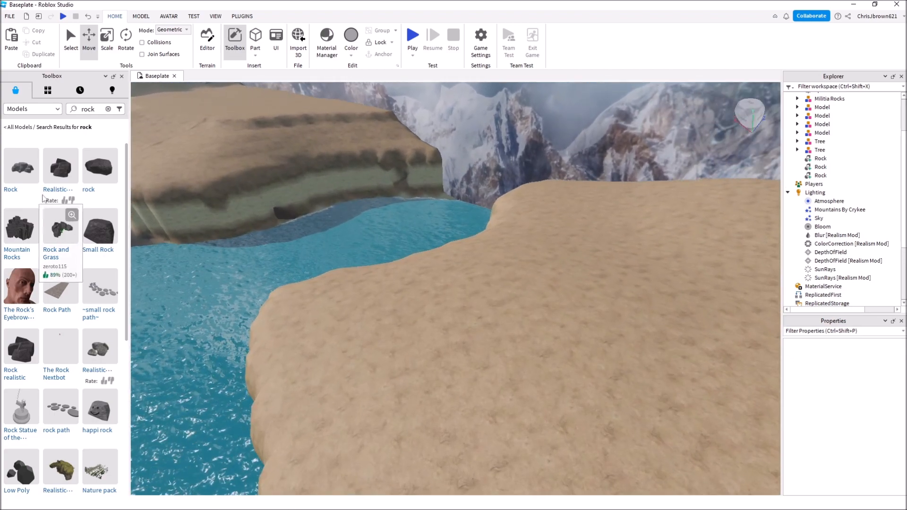
pyautogui.moveTo(233, 244); pyautogui.dragTo(463, 350)
# Lower the Rock and Grass model toward the sand to a Y position of about 94 and check how it sits.
pyautogui.moveTo(464, 349); pyautogui.dragTo(464, 348, button='right')
pyautogui.press('d')
pyautogui.moveTo(418, 214); pyautogui.dragTo(423, 259)
pyautogui.moveTo(425, 265); pyautogui.dragTo(425, 266, button='right')
pyautogui.press('w')
pyautogui.scroll(-5, 426, 266)
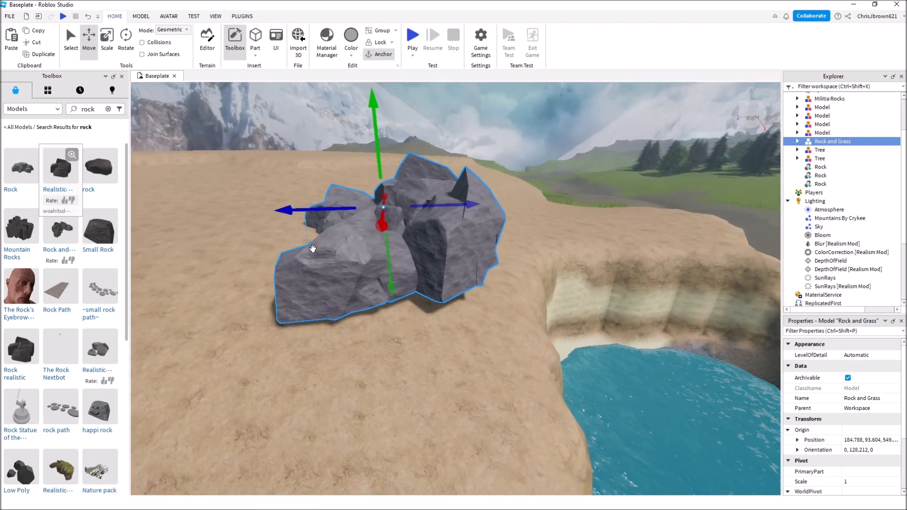
# Turn the Rock and Grass model to a Y orientation of about -97 and move it across the sand to about X 173, Y 94, Z 571.
pyautogui.moveTo(441, 305); pyautogui.dragTo(439, 304, button='right')
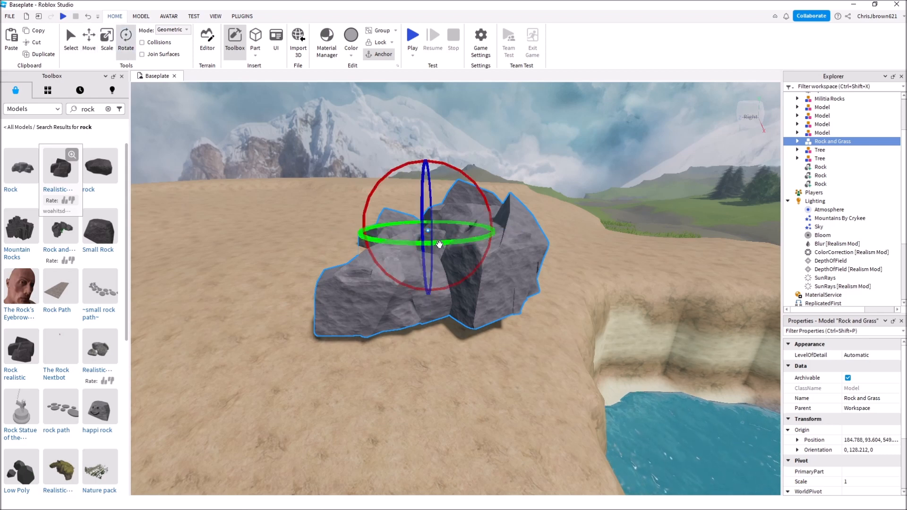
pyautogui.moveTo(403, 250); pyautogui.dragTo(520, 221)
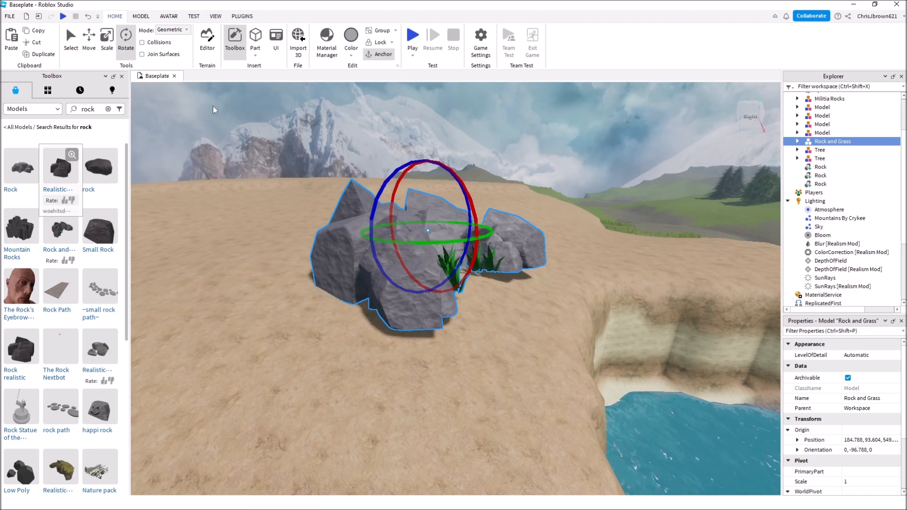
pyautogui.moveTo(386, 232); pyautogui.dragTo(280, 203)
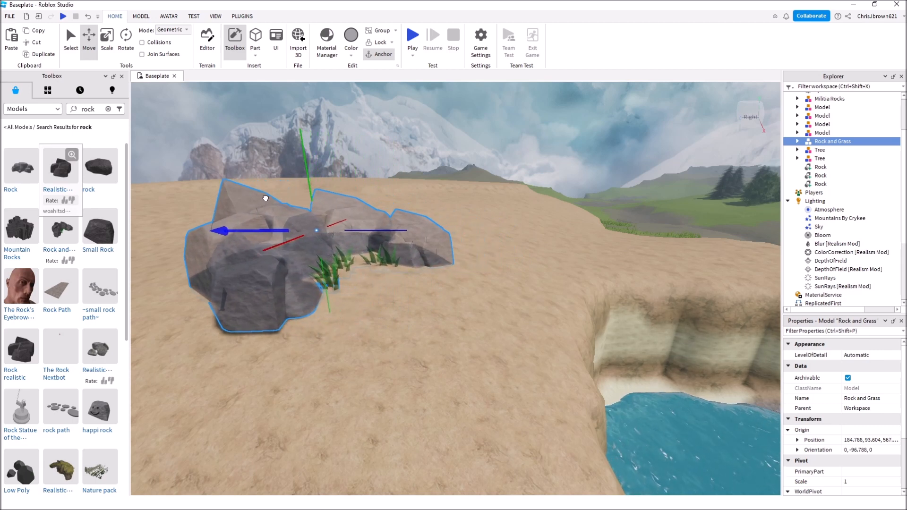
pyautogui.moveTo(232, 187); pyautogui.dragTo(227, 180)
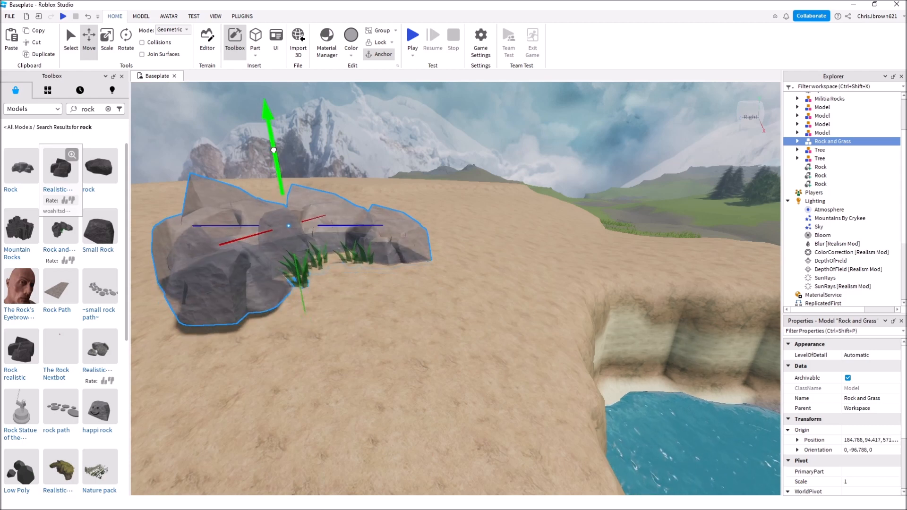
pyautogui.moveTo(308, 217); pyautogui.dragTo(330, 213)
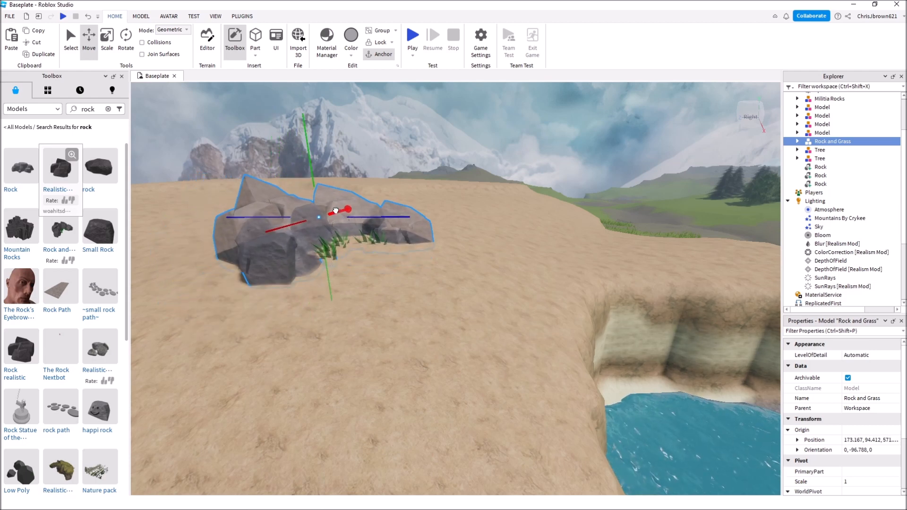
pyautogui.click(420, 326)
# Select the five models that form the tree grove on the green hill and copy them.
pyautogui.moveTo(420, 327); pyautogui.dragTo(420, 326, button='right')
pyautogui.press('s')
pyautogui.press('s')
pyautogui.press('s')
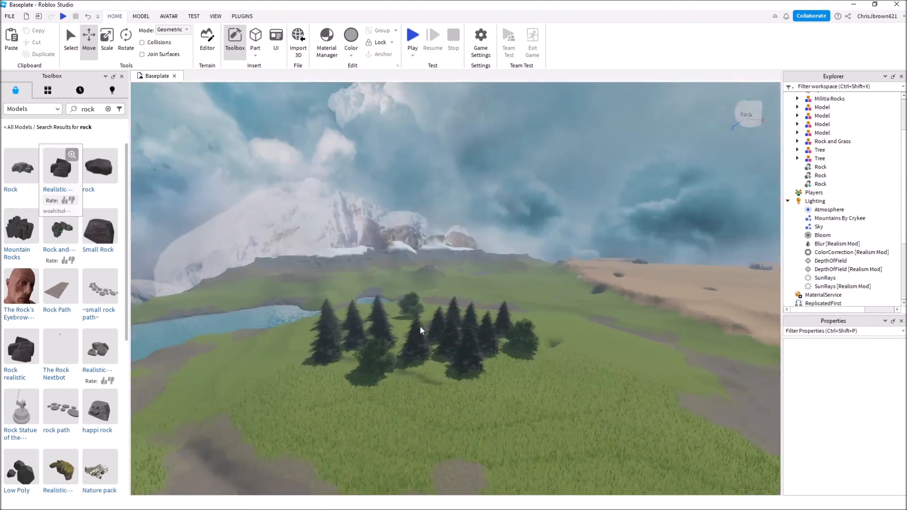
pyautogui.moveTo(420, 327); pyautogui.dragTo(420, 327, button='right')
pyautogui.press('s')
pyautogui.press('s')
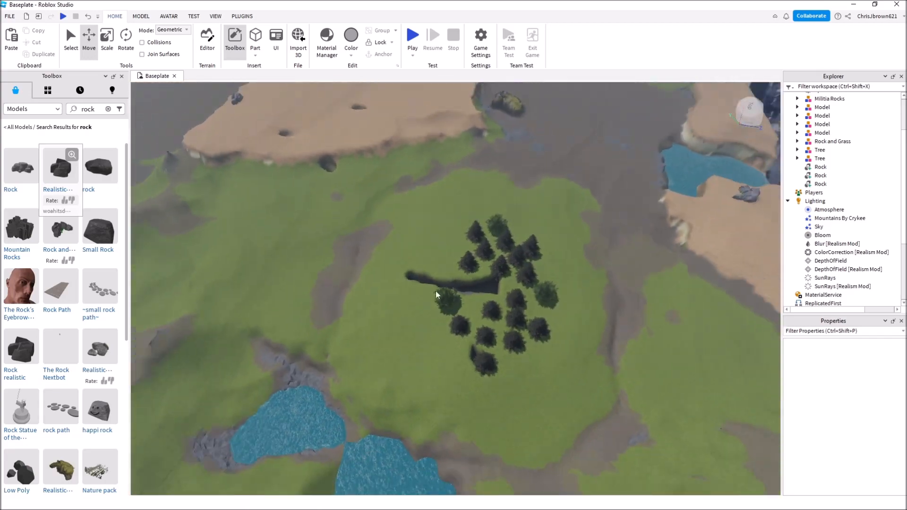
pyautogui.rightClick(519, 309)
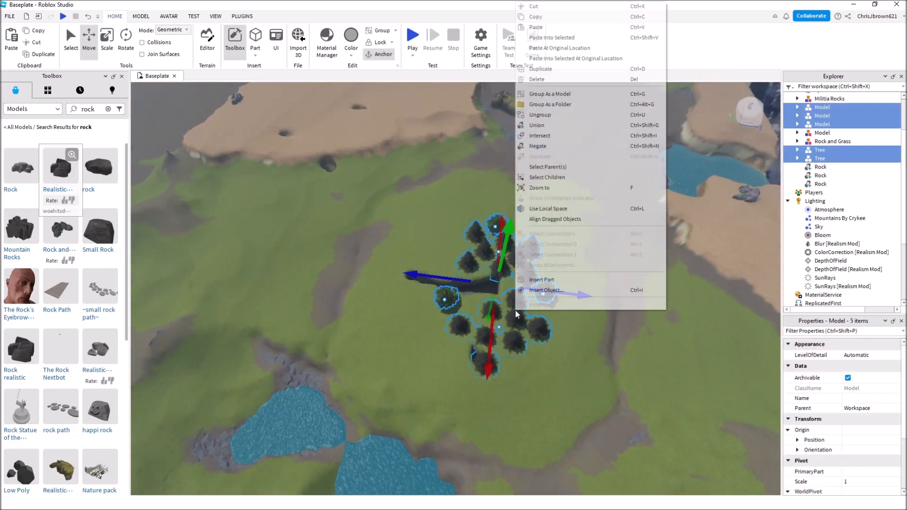
pyautogui.click(537, 18)
# Paste the copied grove of three Model and two Tree items into the place and bring the pasted trees into view.
pyautogui.moveTo(433, 239); pyautogui.dragTo(432, 239, button='right')
pyautogui.press('w')
pyautogui.press('w')
pyautogui.rightClick(443, 281)
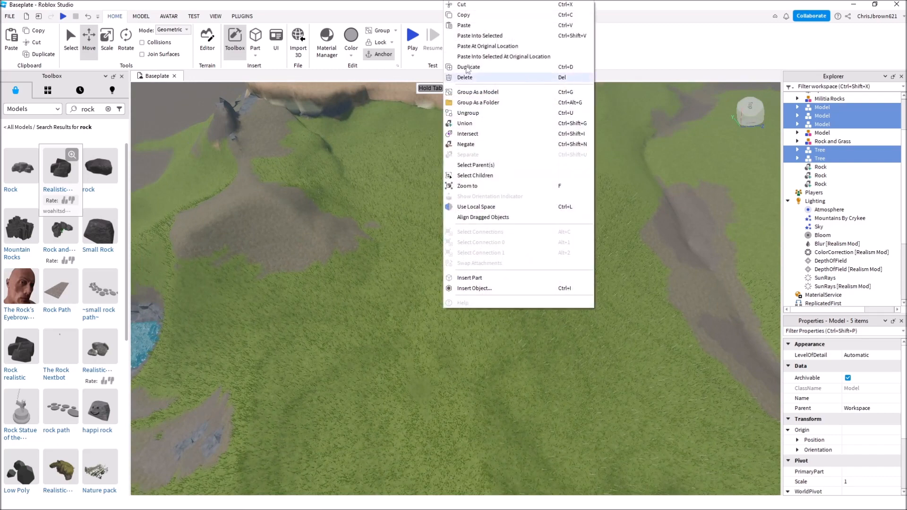
pyautogui.click(467, 25)
pyautogui.press('f')
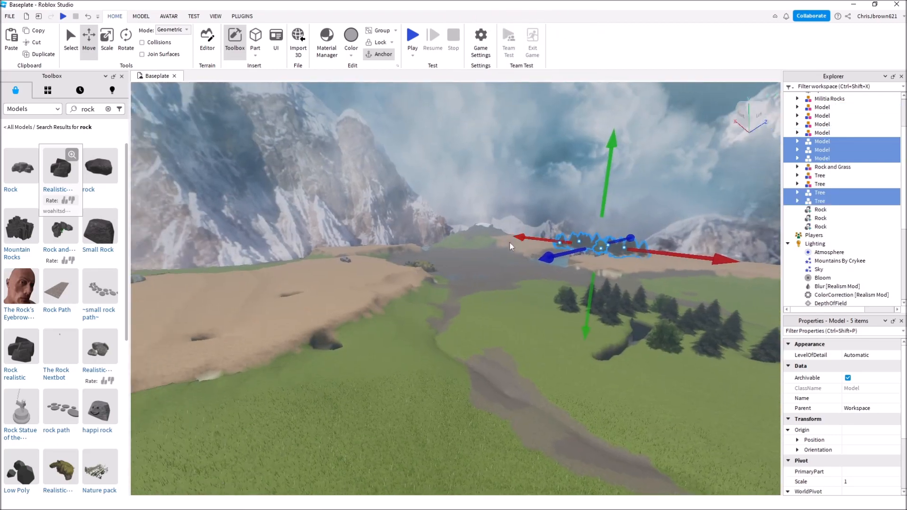
# Move the pasted trees onto the open grass between the sandy plateau and the dirt path.
pyautogui.moveTo(489, 289); pyautogui.dragTo(187, 442)
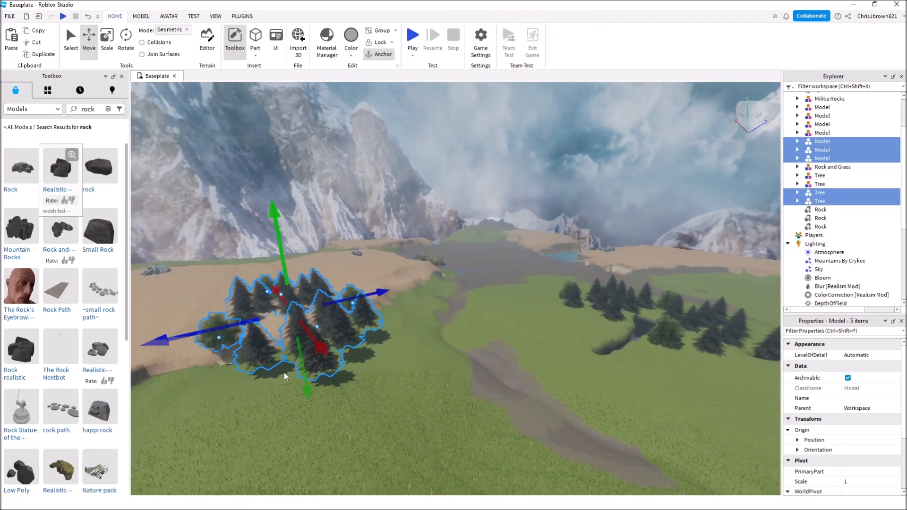
pyautogui.moveTo(323, 351); pyautogui.dragTo(417, 468)
pyautogui.moveTo(443, 389); pyautogui.dragTo(443, 390, button='right')
pyautogui.moveTo(340, 267); pyautogui.dragTo(311, 281)
pyautogui.moveTo(441, 283); pyautogui.dragTo(460, 305)
pyautogui.moveTo(407, 199)
pyautogui.mouseDown()
pyautogui.moveTo(400, 206)
pyautogui.moveTo(392, 199)
pyautogui.mouseUp()
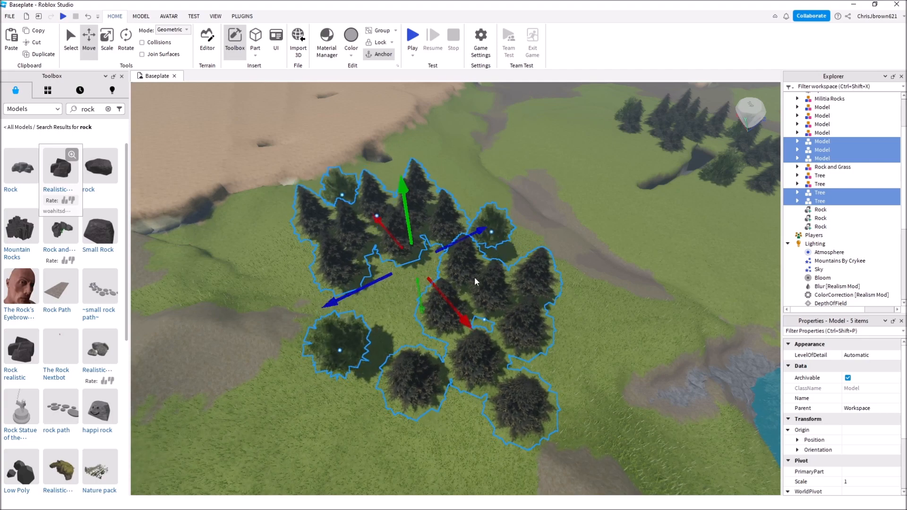
# Lower the pasted trees so their trunks sit in the grass, checking the ground contact from several sides.
pyautogui.scroll(10, 540, 335)
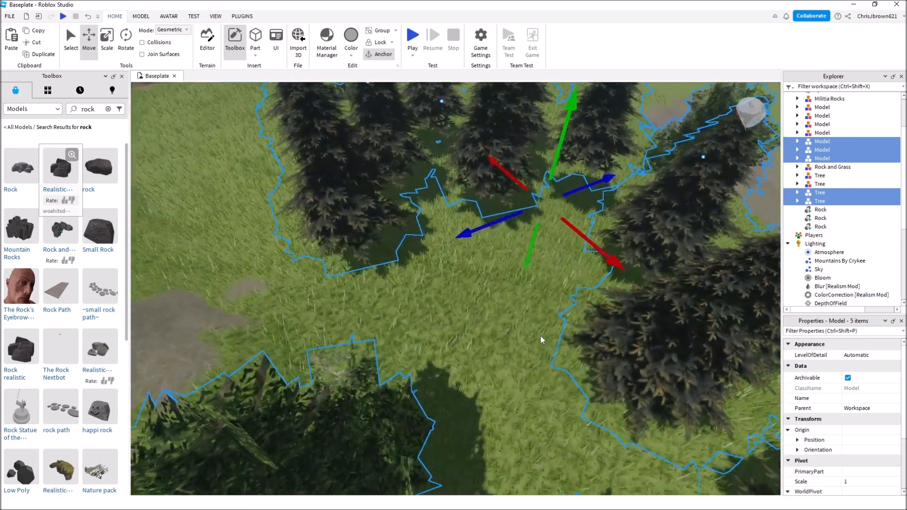
pyautogui.press('w')
pyautogui.moveTo(540, 335); pyautogui.dragTo(540, 335, button='right')
pyautogui.press('w')
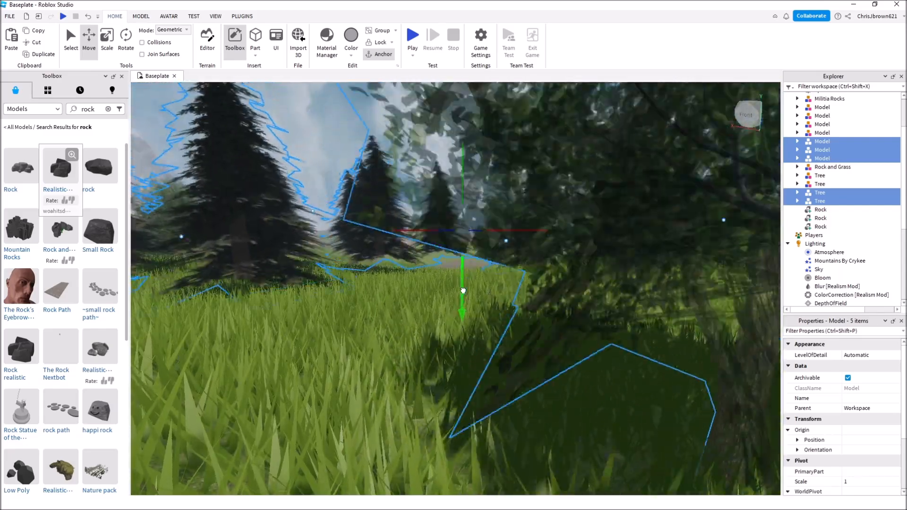
pyautogui.moveTo(469, 305); pyautogui.dragTo(472, 316)
pyautogui.press('s')
pyautogui.moveTo(471, 316); pyautogui.dragTo(471, 316, button='right')
pyautogui.press('w')
pyautogui.press('w')
pyautogui.press('w')
pyautogui.press('s')
pyautogui.moveTo(496, 279); pyautogui.dragTo(499, 290)
pyautogui.press('w')
pyautogui.moveTo(506, 294); pyautogui.dragTo(507, 295, button='right')
pyautogui.press('s')
pyautogui.press('s')
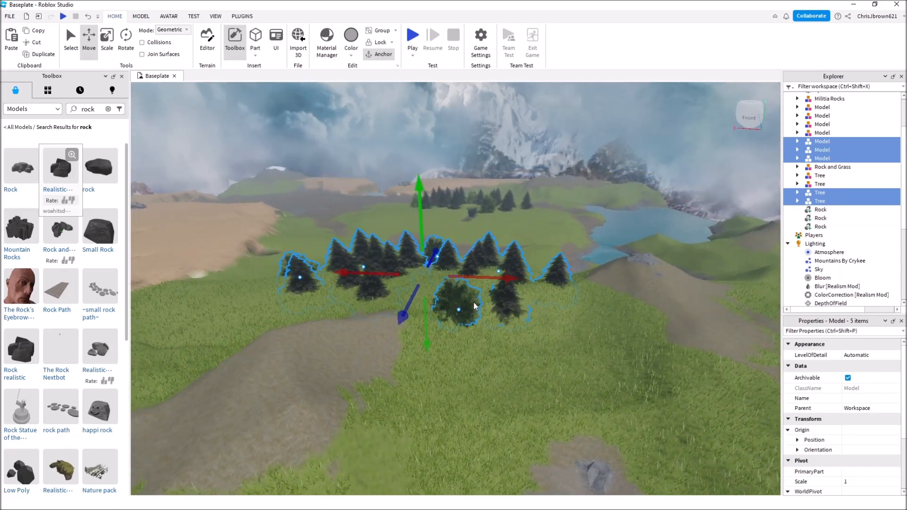
# Move the leafy tree in front of the pasted pines to the open grass beyond the lone pine.
pyautogui.click(515, 361)
pyautogui.moveTo(515, 361); pyautogui.dragTo(515, 360, button='right')
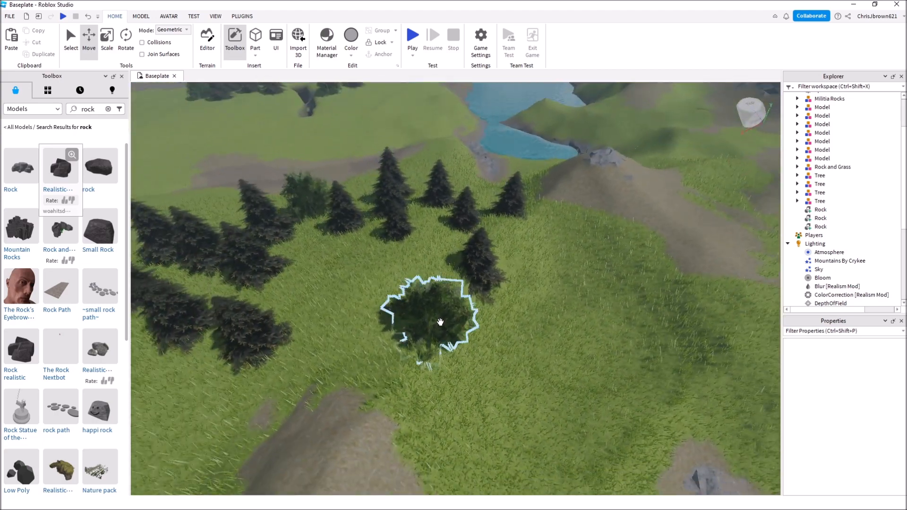
pyautogui.click(437, 319)
pyautogui.moveTo(561, 278); pyautogui.dragTo(644, 227)
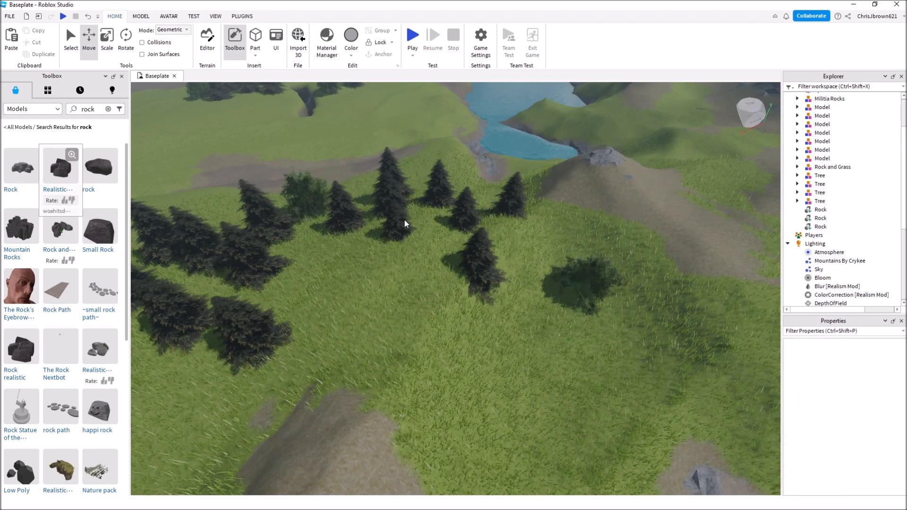
# Move the leafy tree beside the other pine cluster to the grass by the dirt patch, at about X -35, Y 87, Z -243.
pyautogui.moveTo(397, 219); pyautogui.dragTo(299, 316)
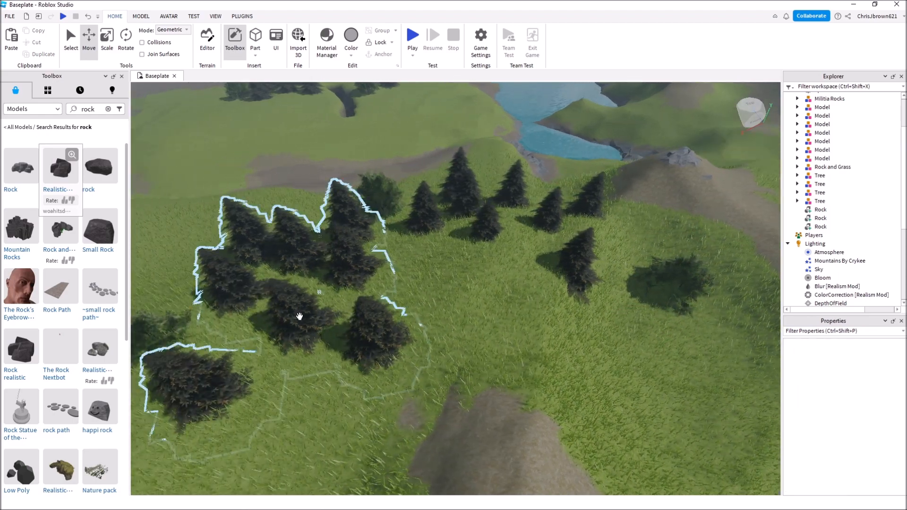
pyautogui.press('a')
pyautogui.moveTo(320, 310); pyautogui.dragTo(225, 333)
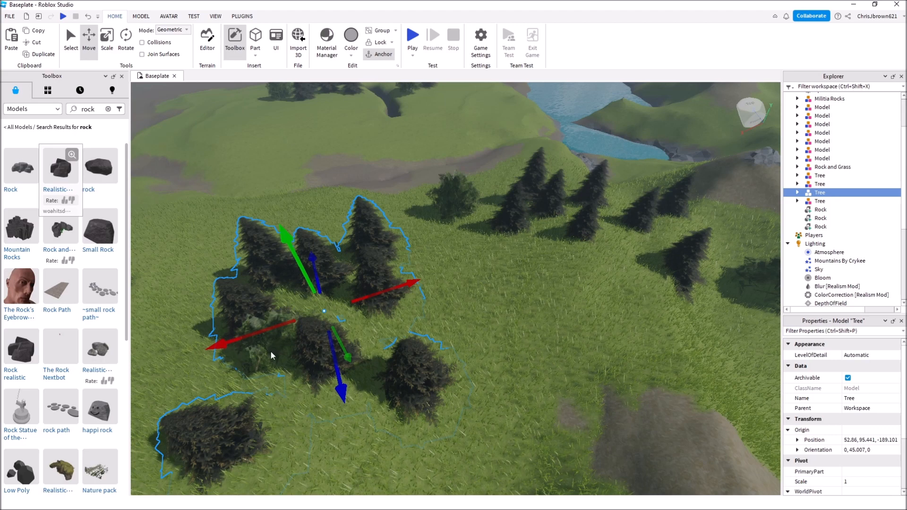
pyautogui.click(279, 340)
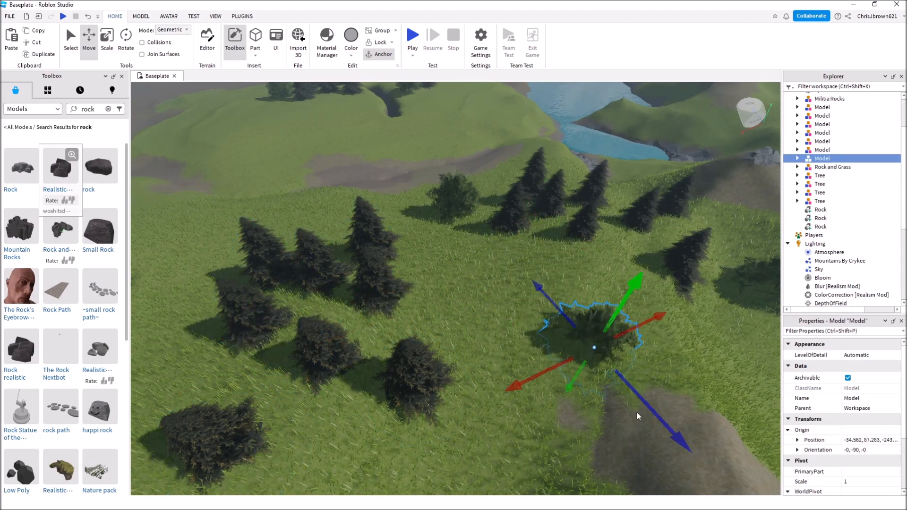
pyautogui.click(483, 307)
# Move the leafy tree at the back of the grove to the open grass near the long dirt strip, at about X 47, Y 81, Z -73.
pyautogui.press('w')
pyautogui.moveTo(483, 307); pyautogui.dragTo(483, 303, button='right')
pyautogui.press('s')
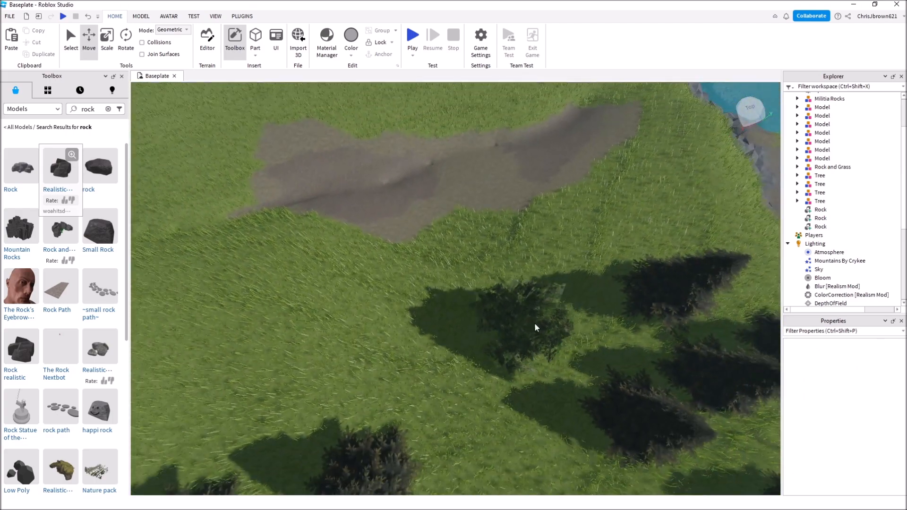
pyautogui.click(534, 327)
pyautogui.moveTo(534, 327); pyautogui.dragTo(198, 387)
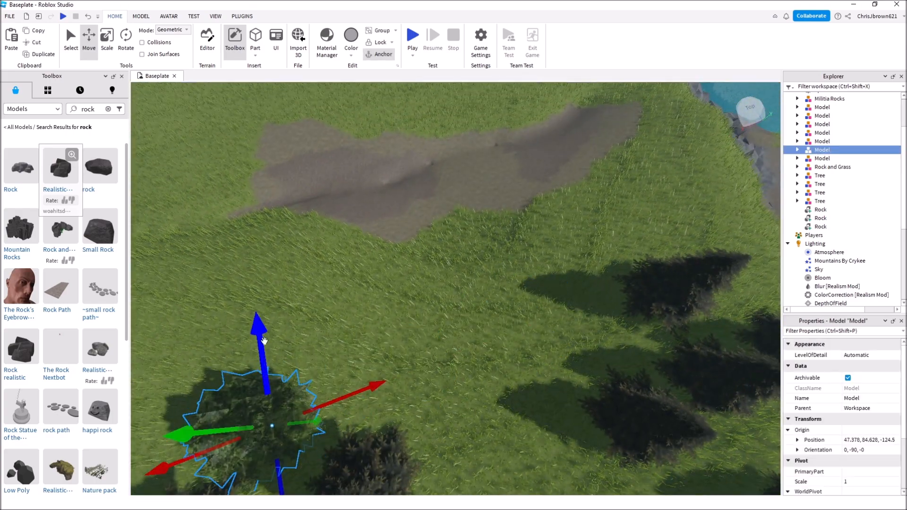
pyautogui.moveTo(264, 341); pyautogui.dragTo(235, 223)
pyautogui.moveTo(253, 231); pyautogui.dragTo(347, 253, button='right')
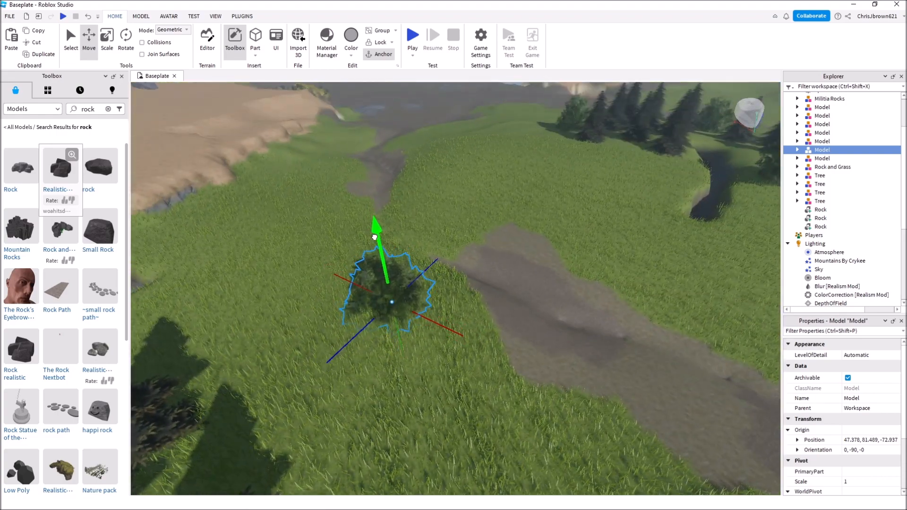
pyautogui.click(384, 376)
# Playtest the place, walking in first person over the dirt strip and through the new trees to examine how they look and sit.
pyautogui.moveTo(384, 376); pyautogui.dragTo(385, 375, button='right')
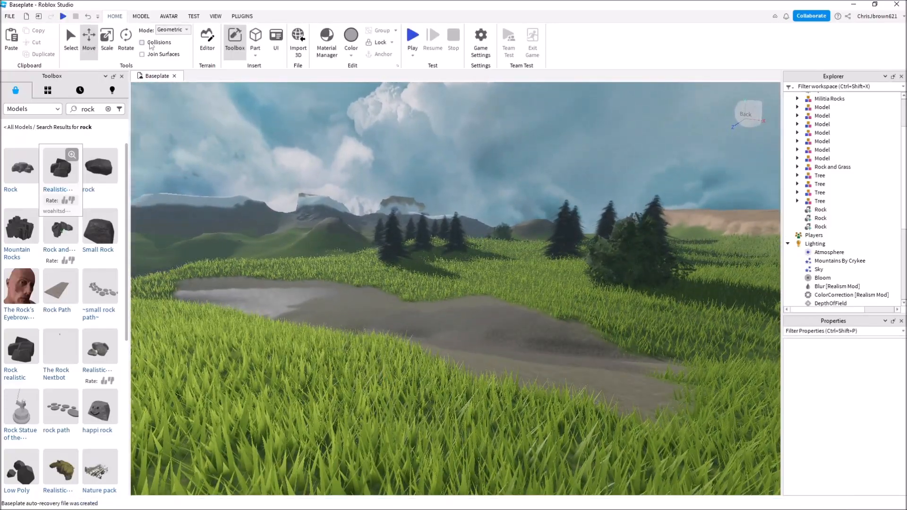
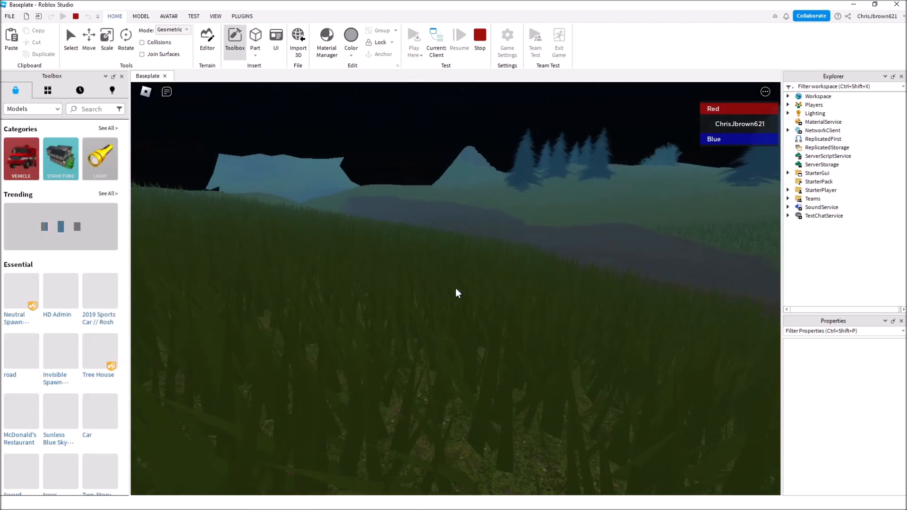
pyautogui.press('w')
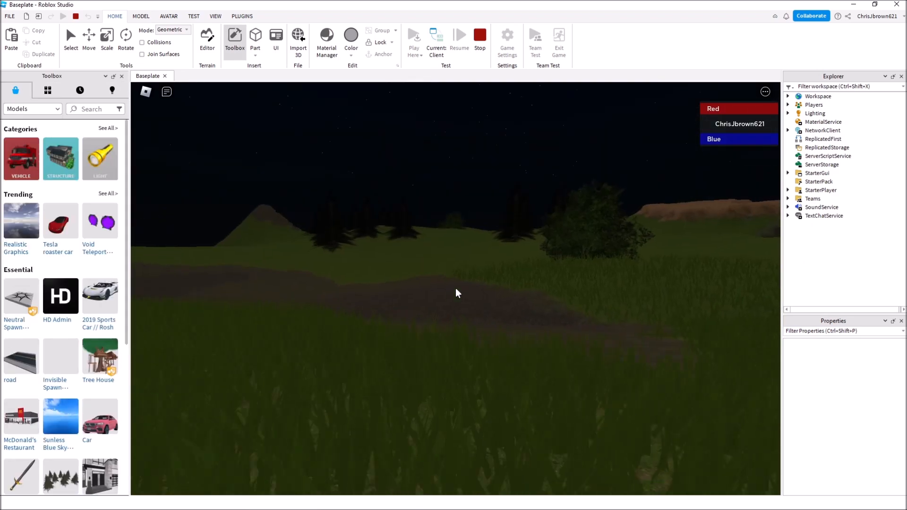
pyautogui.press('w')
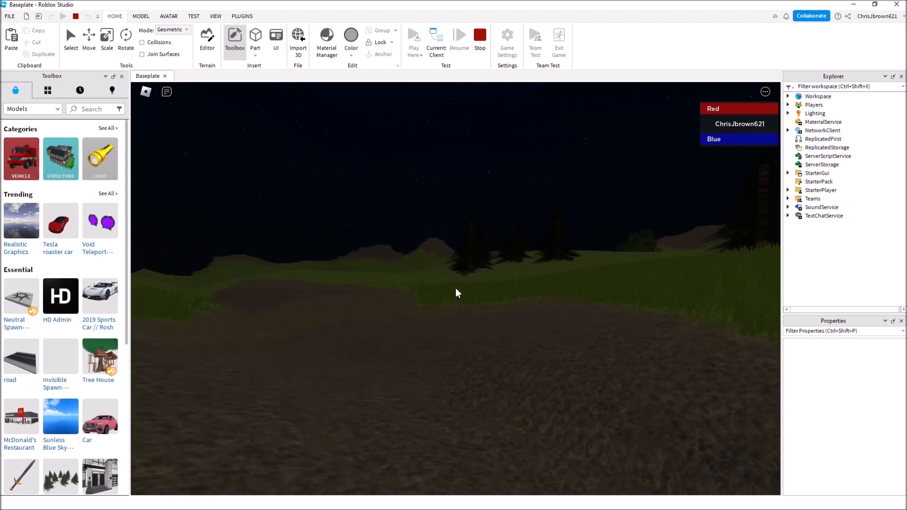
pyautogui.press('w')
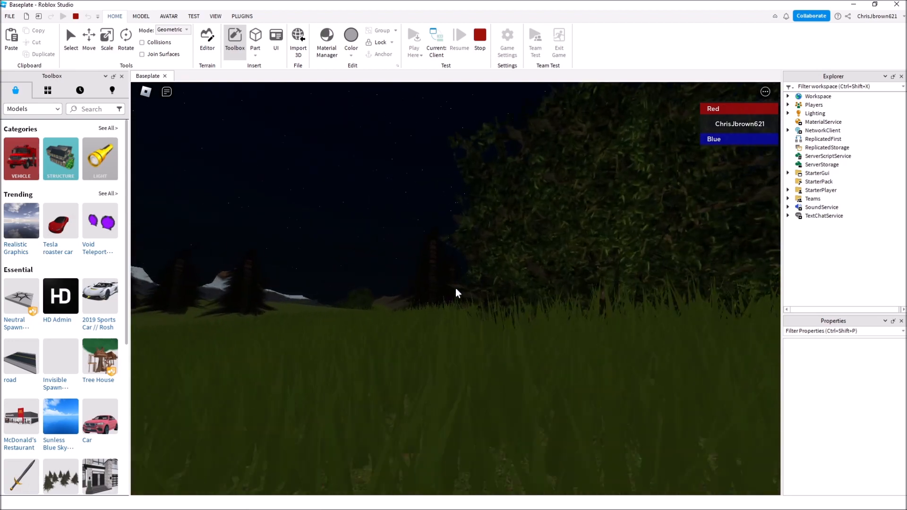
pyautogui.press('w')
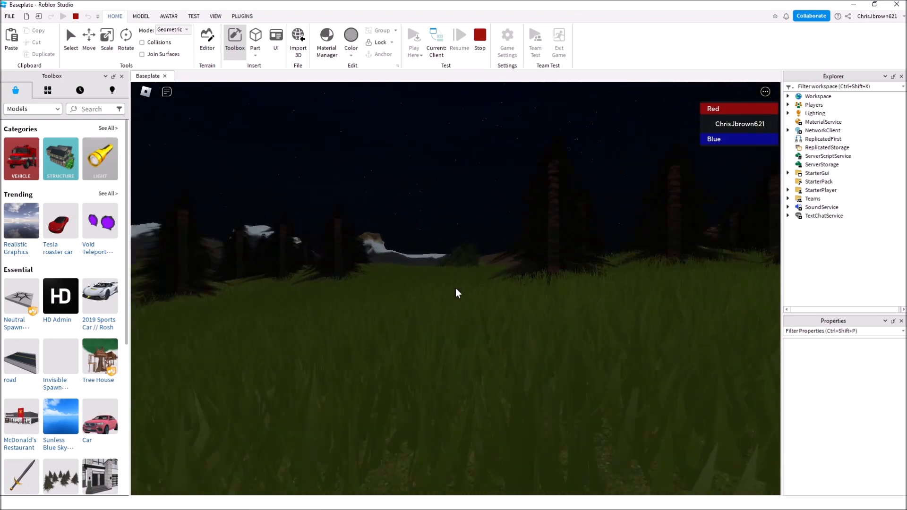
pyautogui.press('w')
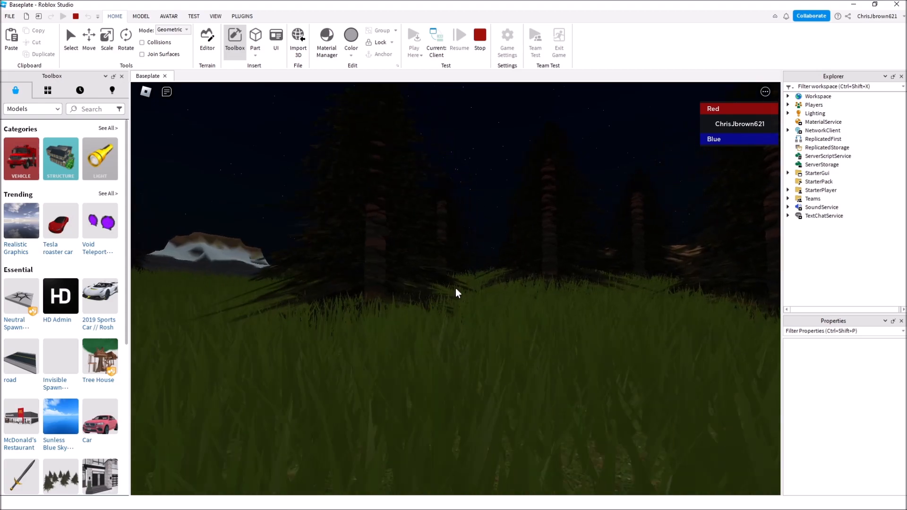
pyautogui.press('w')
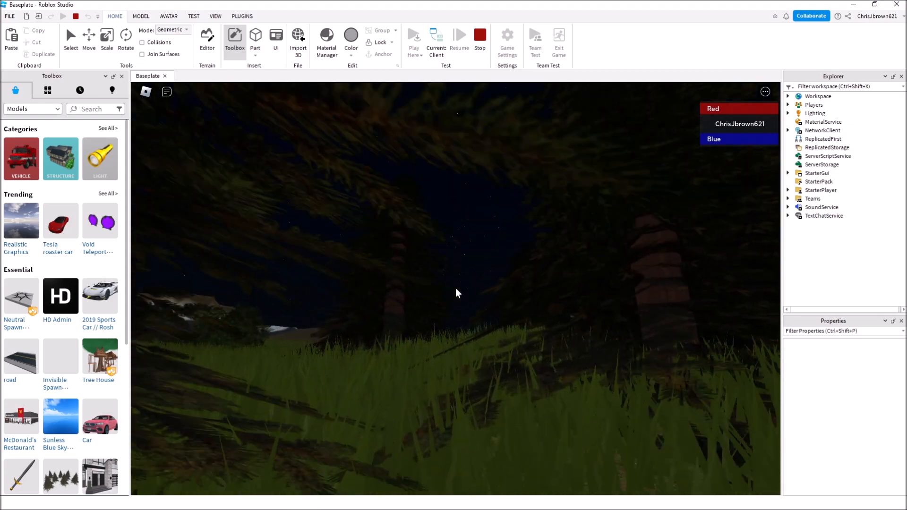
pyautogui.press('w')
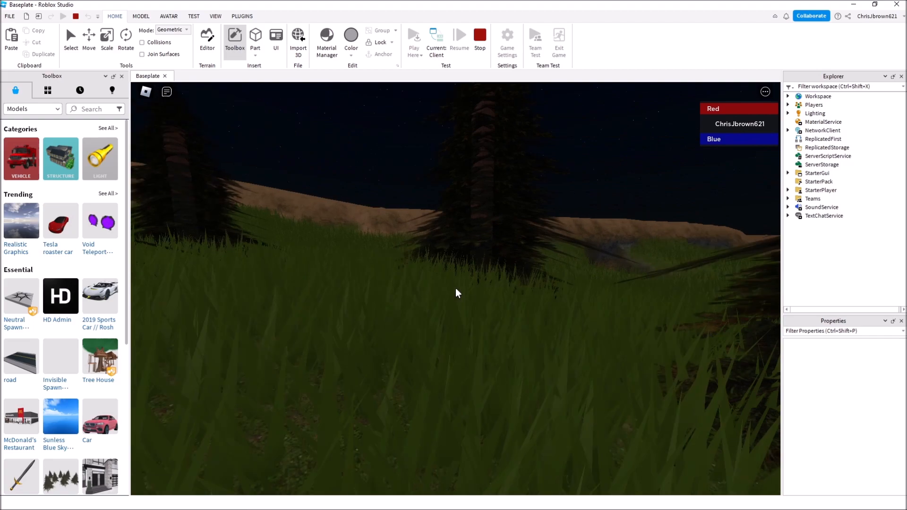
pyautogui.press('w')
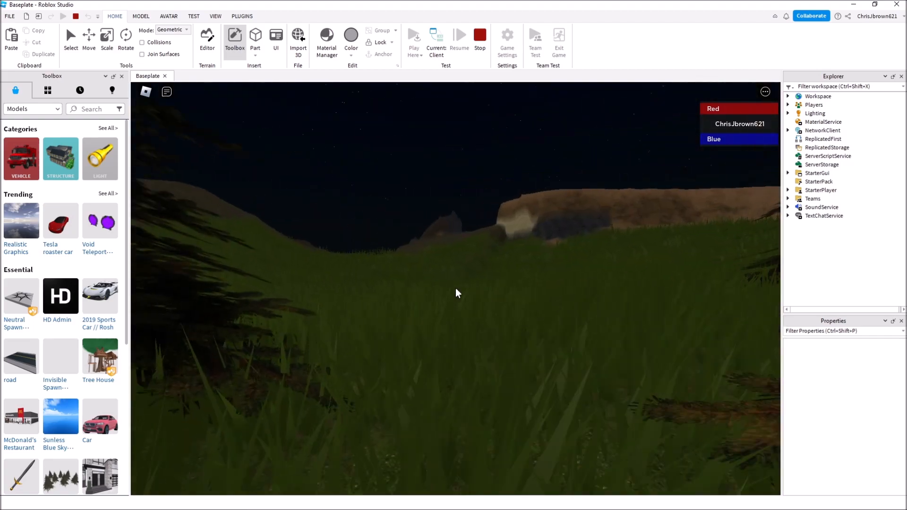
pyautogui.press('w')
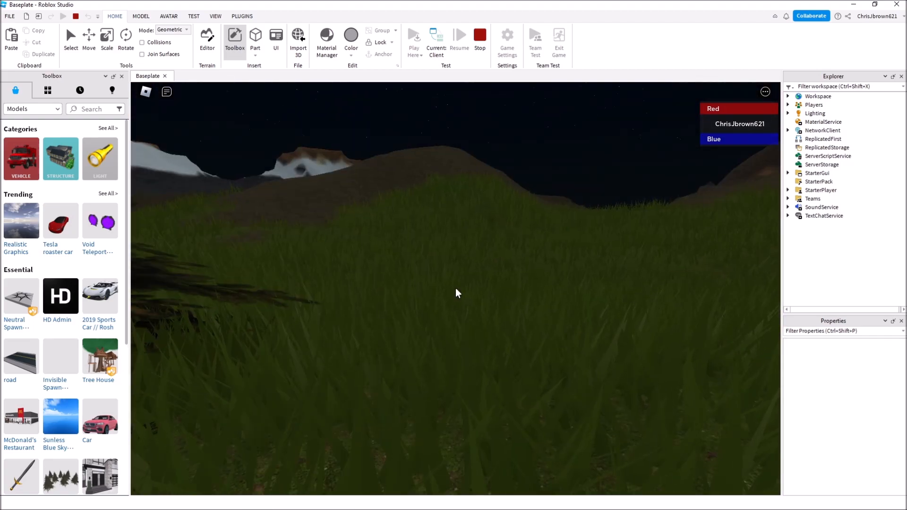
pyautogui.press('super')
pyautogui.press('super')
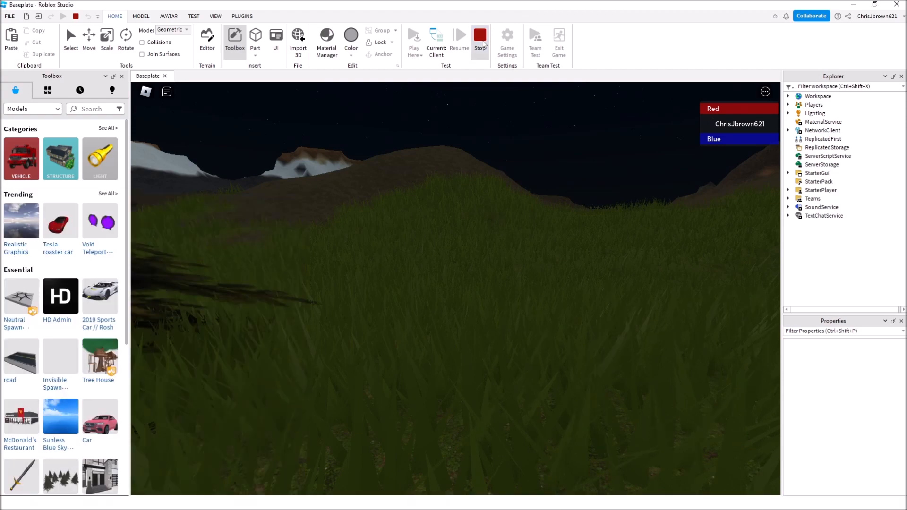
# Stop the playtest and look over the pine groves, dirt patch and surrounding hills in the editor.
pyautogui.click(483, 44)
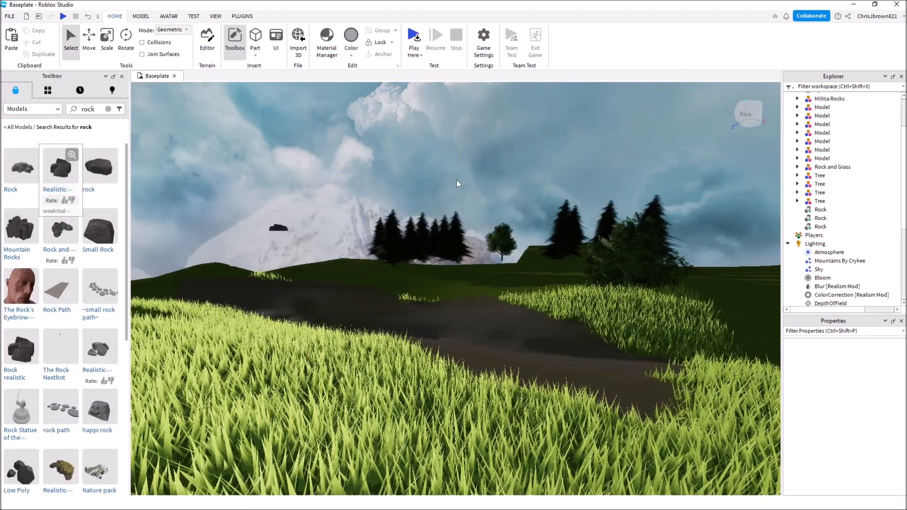
pyautogui.press('w')
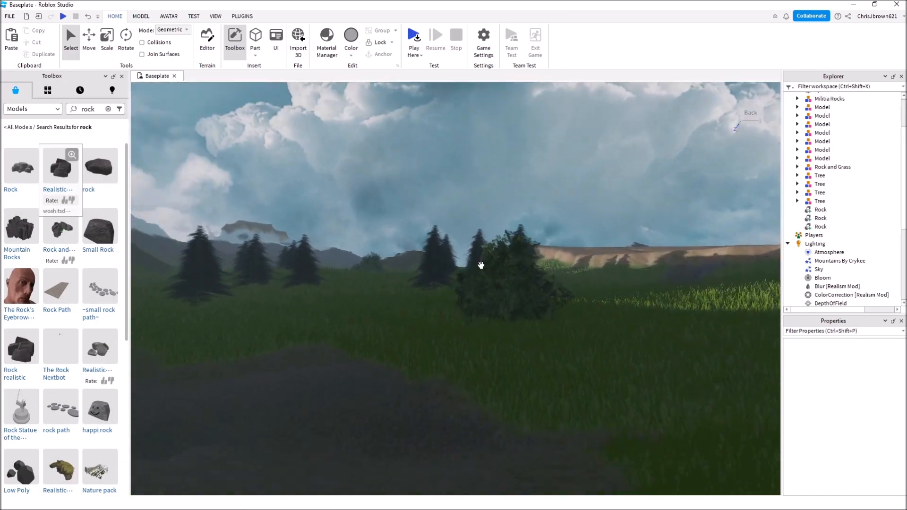
pyautogui.press('w')
pyautogui.moveTo(453, 284); pyautogui.dragTo(456, 287, button='right')
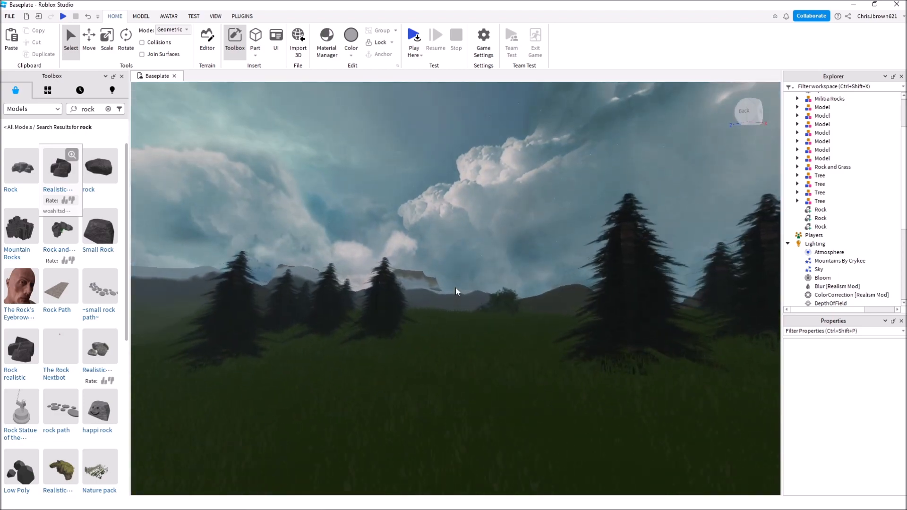
pyautogui.press('w')
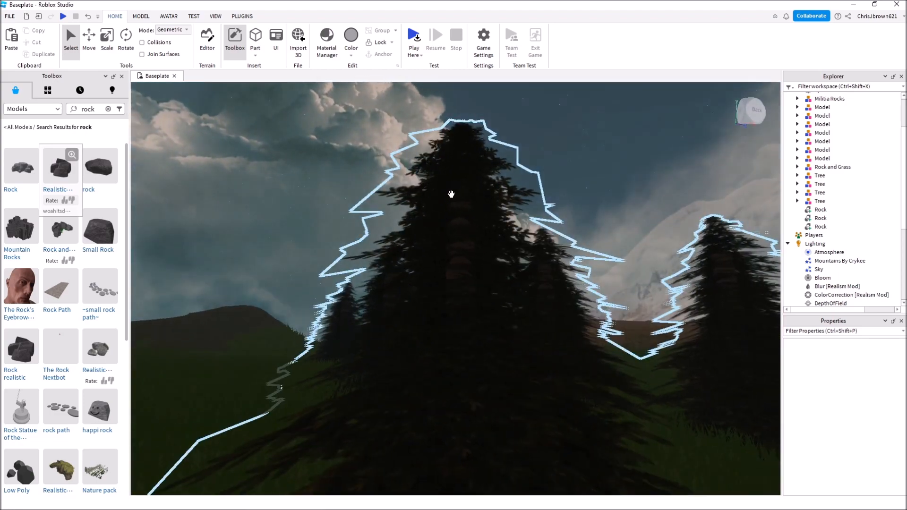
pyautogui.press('w')
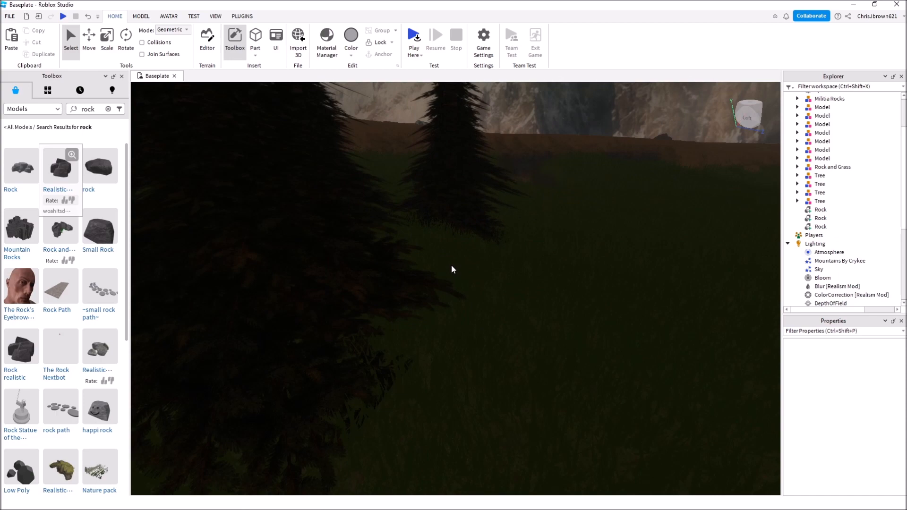
pyautogui.press('s')
pyautogui.moveTo(451, 266); pyautogui.dragTo(452, 265, button='right')
pyautogui.press('w')
pyautogui.press('w')
pyautogui.press('s')
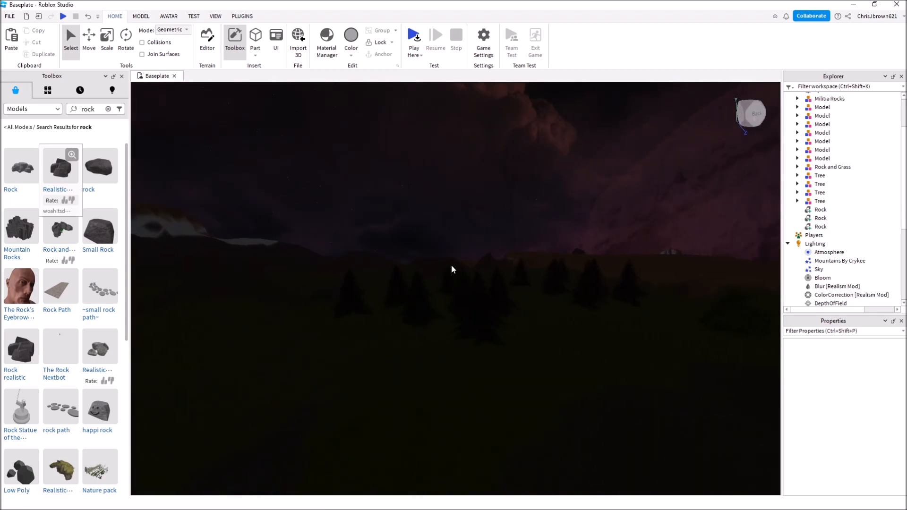
pyautogui.moveTo(505, 311); pyautogui.dragTo(507, 312, button='right')
pyautogui.press('w')
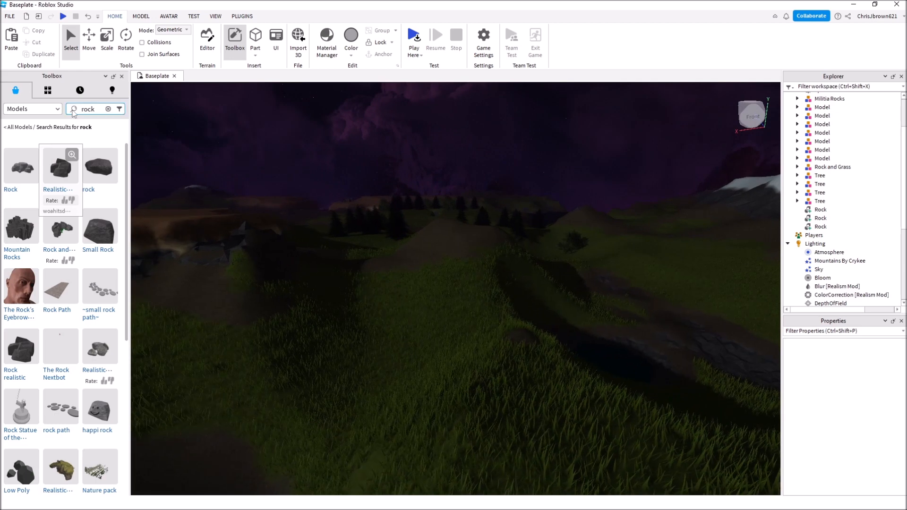
# Search the Toolbox models for "bush" and place the first Bush on the grassy slope below the pine groves.
pyautogui.click(108, 109)
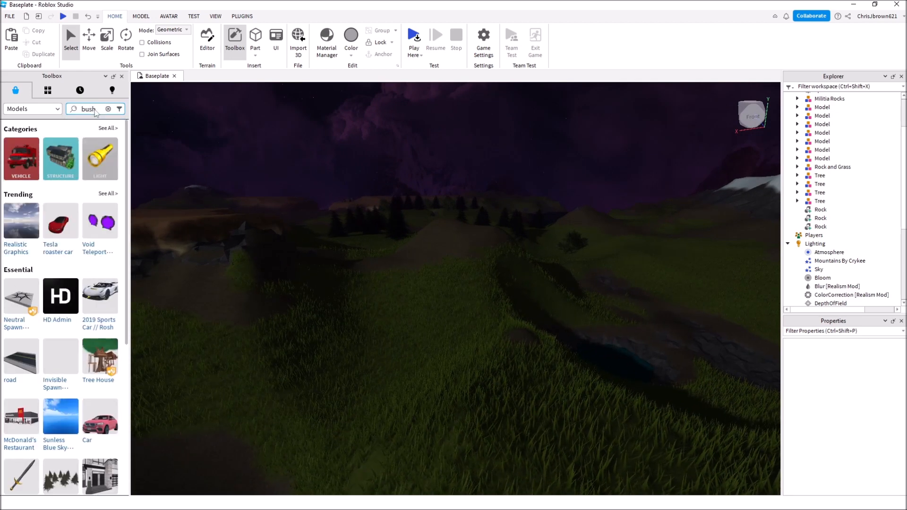
pyautogui.press('Return')
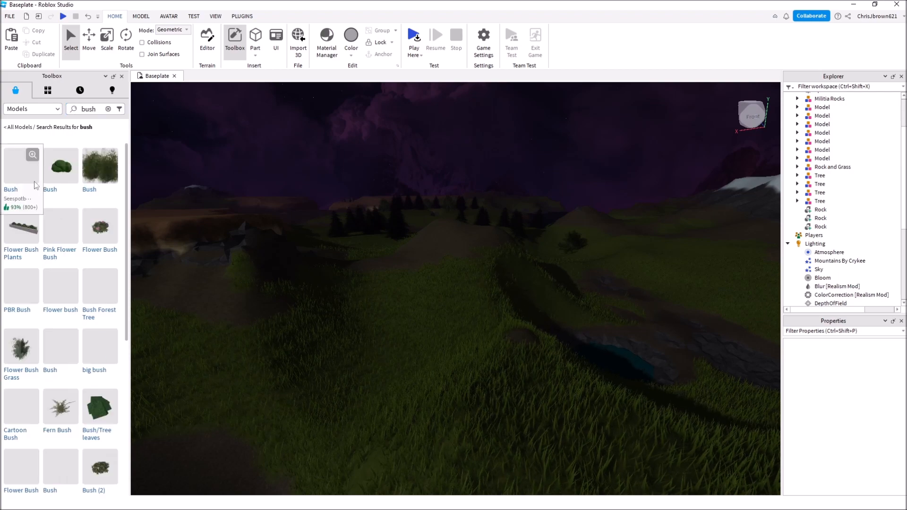
pyautogui.moveTo(23, 171); pyautogui.dragTo(256, 370)
pyautogui.moveTo(302, 409); pyautogui.dragTo(296, 409, button='right')
pyautogui.press('w')
pyautogui.press('s')
pyautogui.click(476, 351)
# Examine the whole map from above, out to the terrain's outer edge beside the large lake.
pyautogui.moveTo(477, 350); pyautogui.dragTo(467, 352, button='right')
pyautogui.press('w')
pyautogui.press('s')
pyautogui.press('w')
pyautogui.press('w')
pyautogui.press('a')
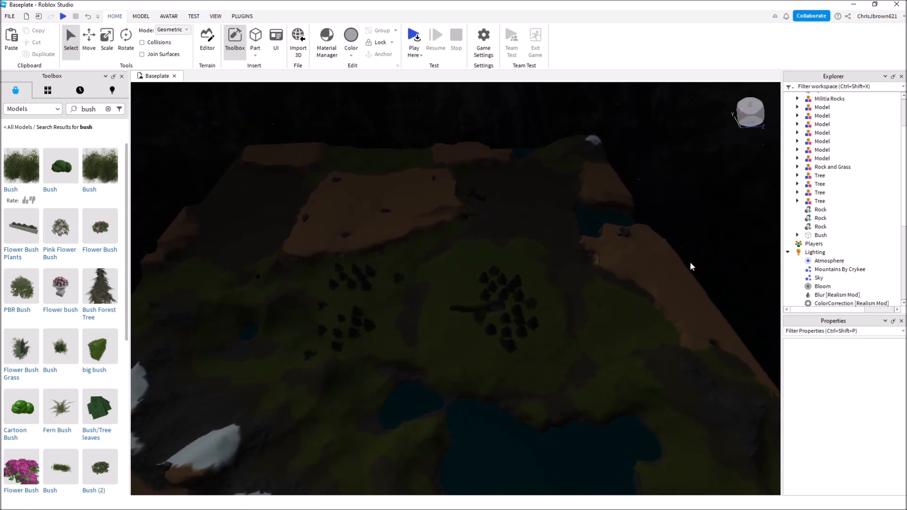
pyautogui.moveTo(631, 343); pyautogui.dragTo(619, 343, button='right')
pyautogui.press('s')
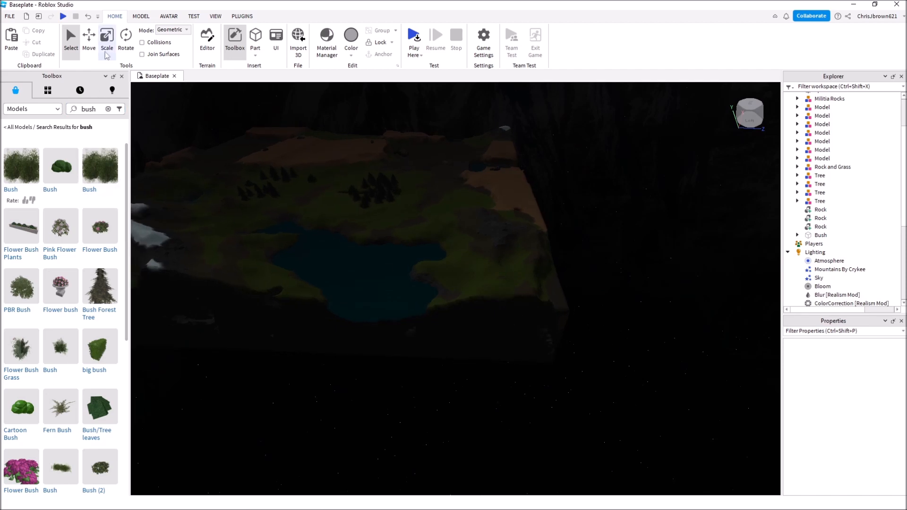
# Insert a block part near the terrain's outer edge beside the large lake.
pyautogui.click(259, 42)
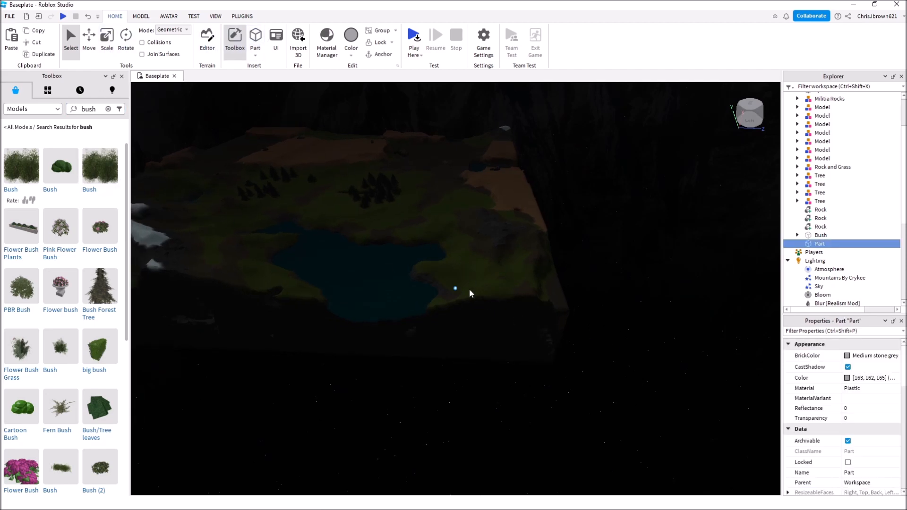
pyautogui.press('w')
pyautogui.moveTo(469, 289); pyautogui.dragTo(469, 289, button='right')
pyautogui.press('w')
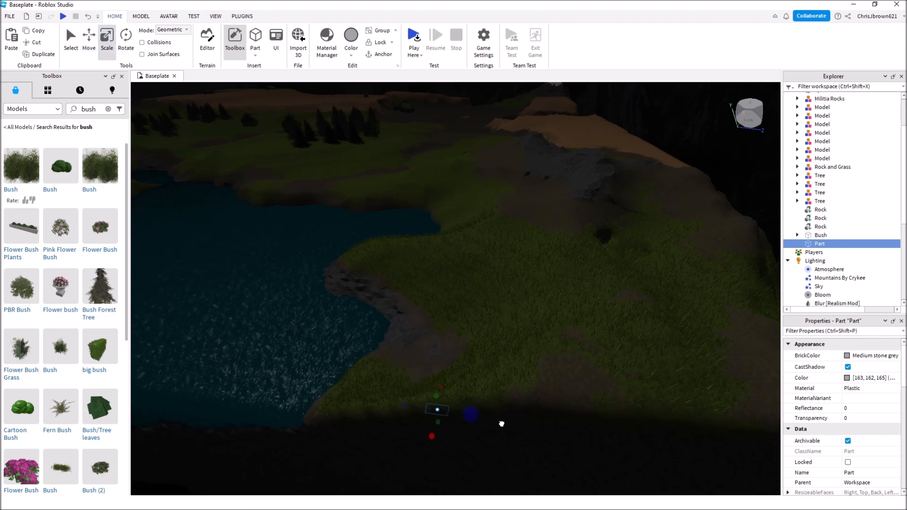
# Stretch the part into a tall, long wall along the lakeside map edge and lower it into the terrain.
pyautogui.moveTo(565, 373); pyautogui.dragTo(480, 230)
pyautogui.moveTo(404, 322); pyautogui.dragTo(137, 295)
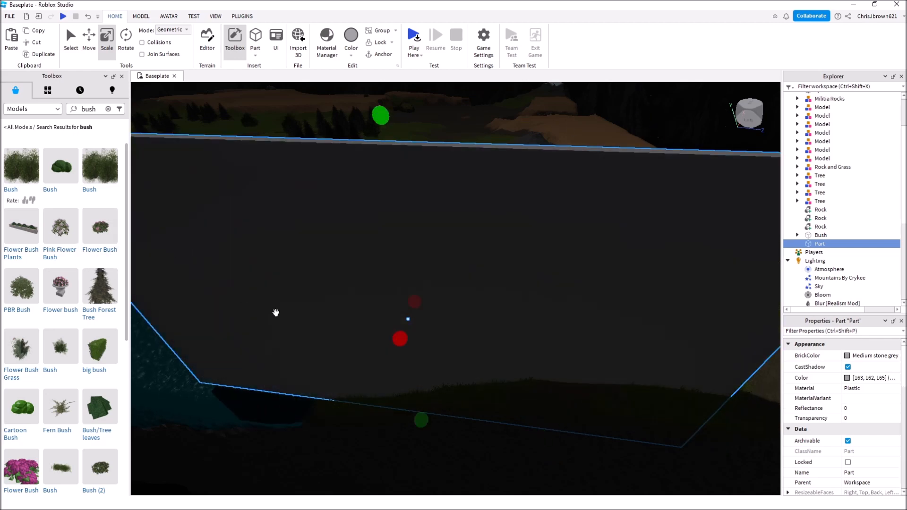
pyautogui.press('s')
pyautogui.press('s')
pyautogui.moveTo(660, 333); pyautogui.dragTo(778, 348)
pyautogui.press('a')
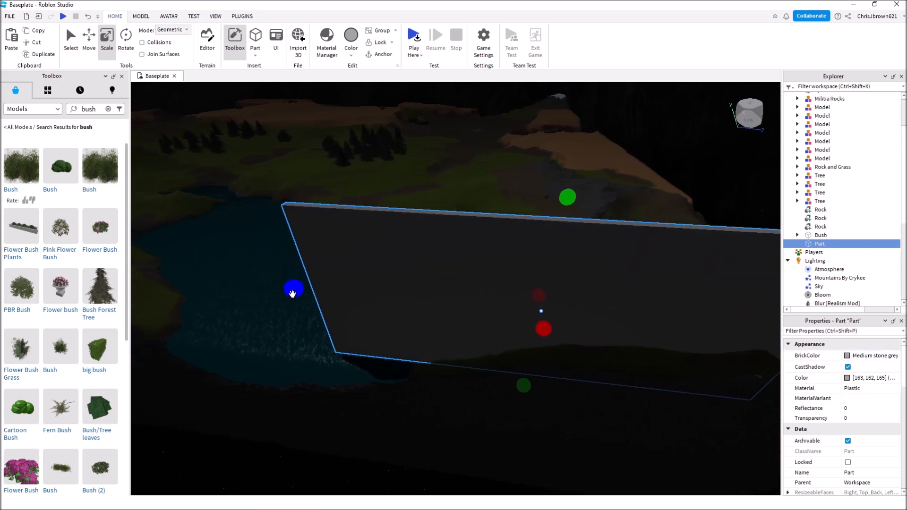
pyautogui.press('a')
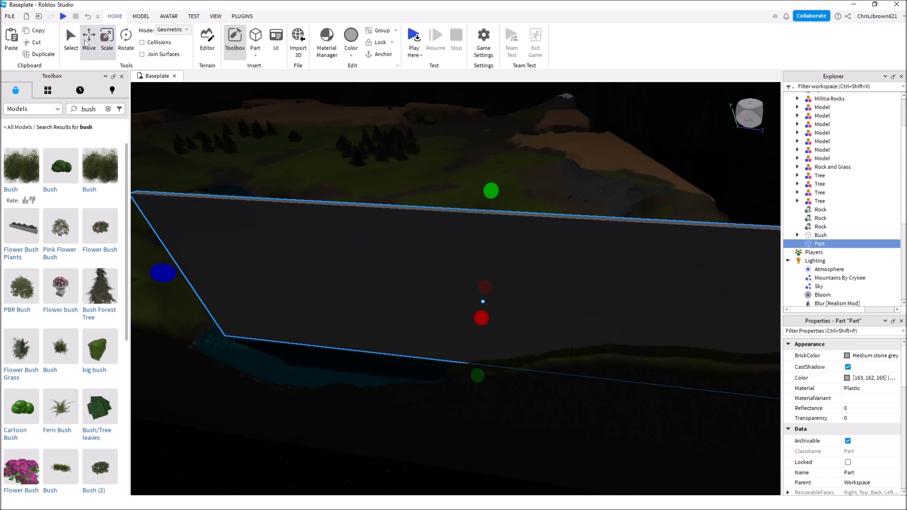
pyautogui.moveTo(479, 362); pyautogui.dragTo(485, 395)
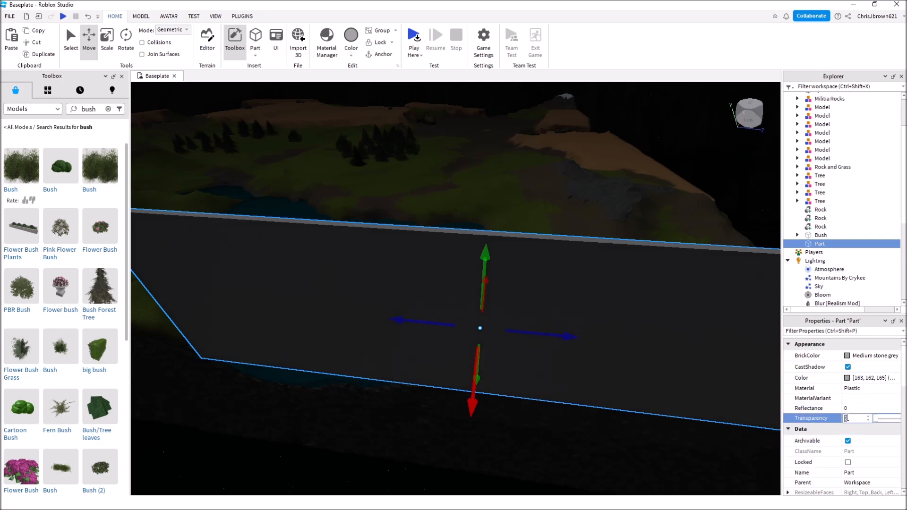
# Set the wall's Transparency to 1 and inspect the invisible barrier from the grassy side.
pyautogui.write('1')
pyautogui.press('Return')
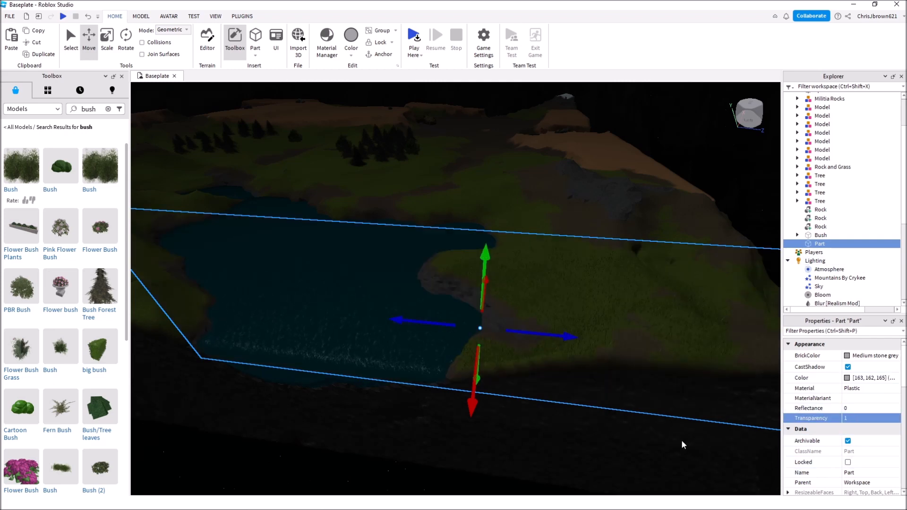
pyautogui.moveTo(624, 411); pyautogui.dragTo(619, 410, button='right')
pyautogui.scroll(5, 424, 401)
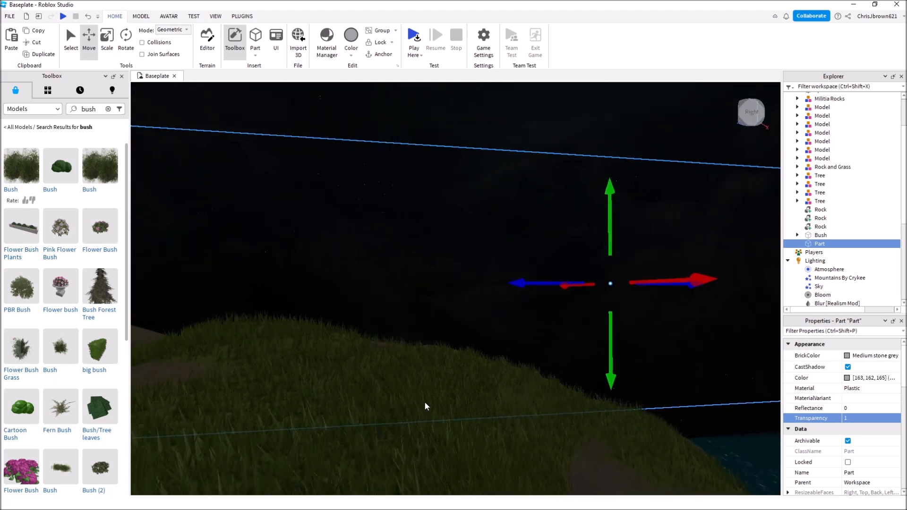
pyautogui.moveTo(424, 401); pyautogui.dragTo(425, 401, button='right')
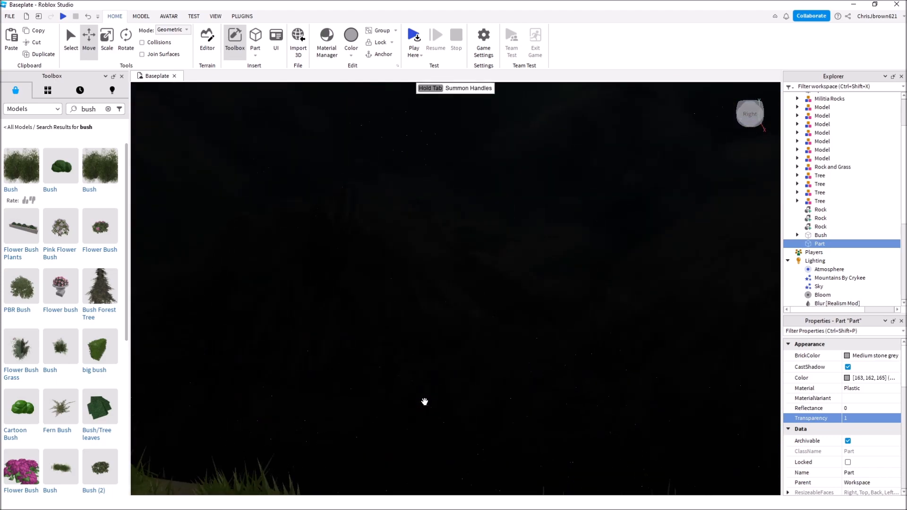
pyautogui.moveTo(456, 355); pyautogui.dragTo(457, 360, button='right')
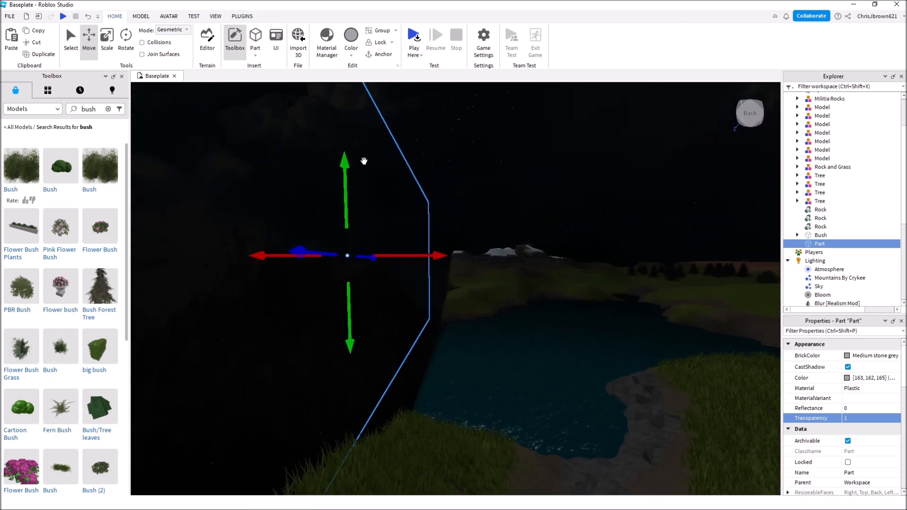
# Undo the wall's transparency, move and scaling changes.
pyautogui.click(88, 18)
pyautogui.click(88, 18)
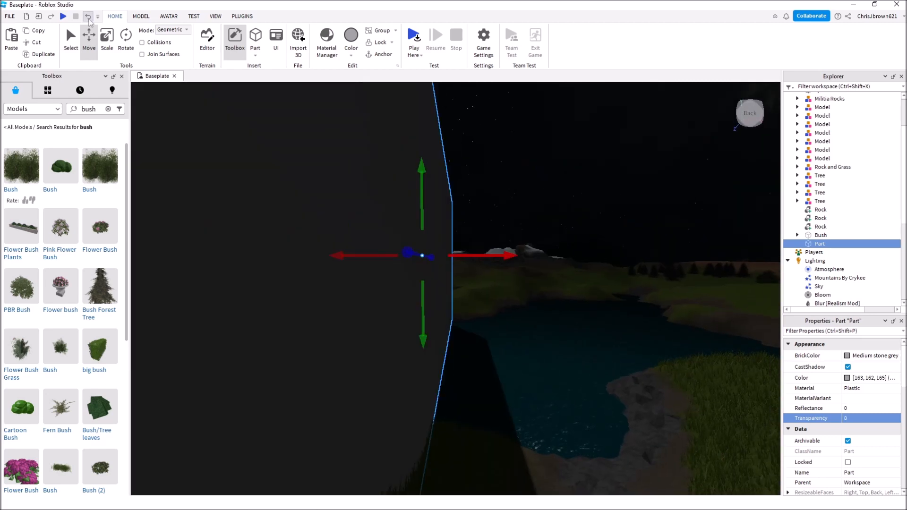
pyautogui.click(91, 17)
pyautogui.click(91, 17)
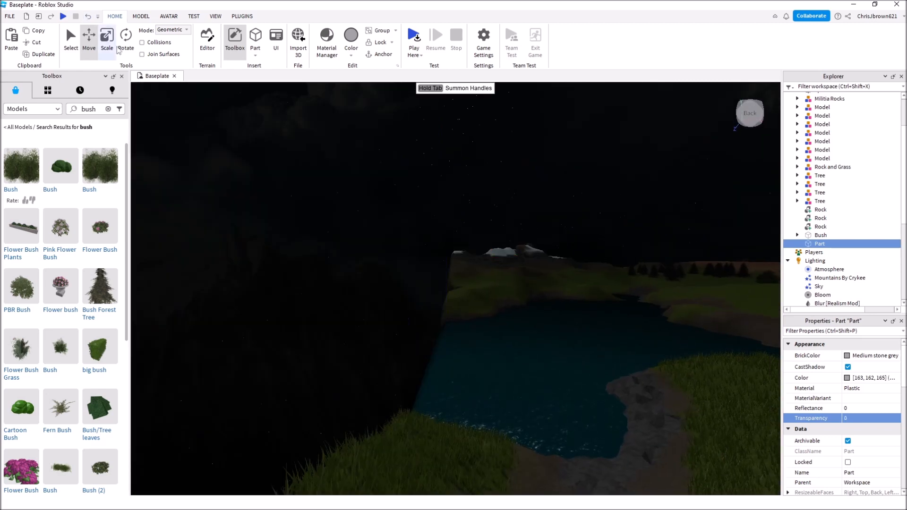
pyautogui.moveTo(346, 217); pyautogui.dragTo(339, 258, button='right')
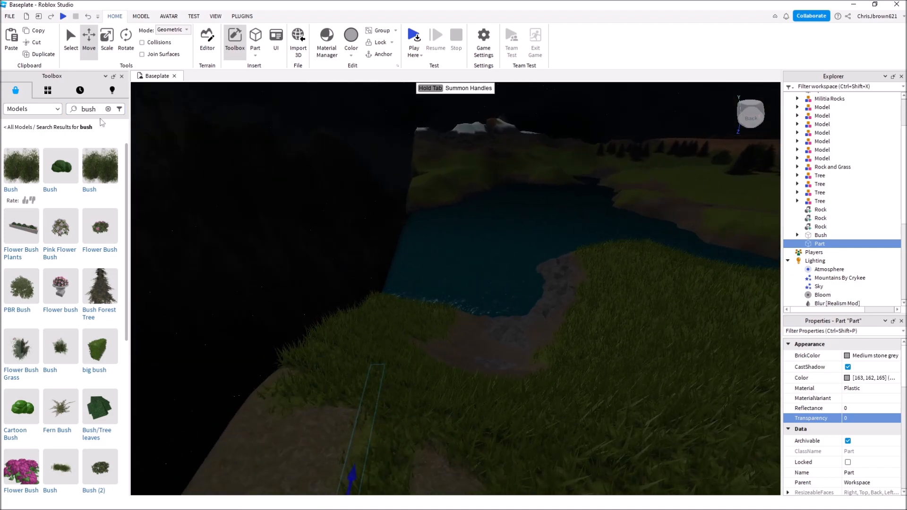
# Search the Toolbox models for "cliff" and insert Realistic-Rock-Cliff on the grass at the map's edge.
pyautogui.press('Return')
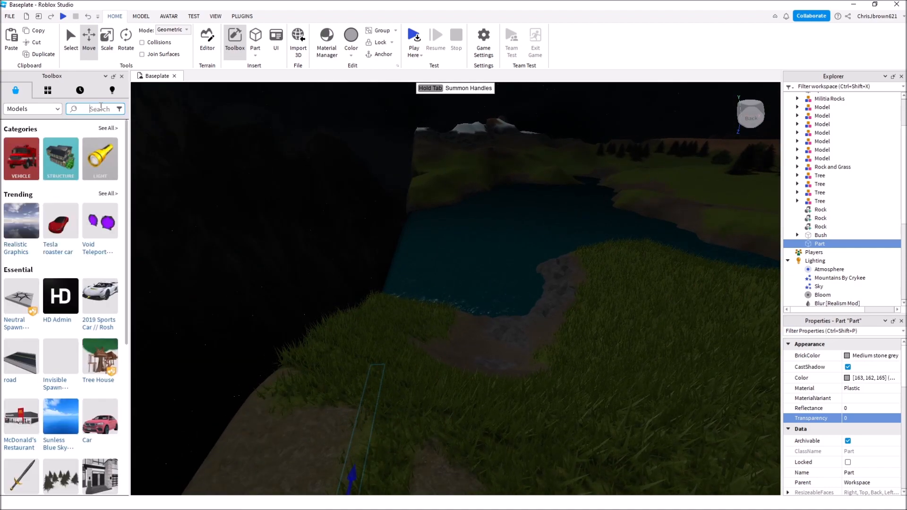
pyautogui.write('cliff')
pyautogui.press('Return')
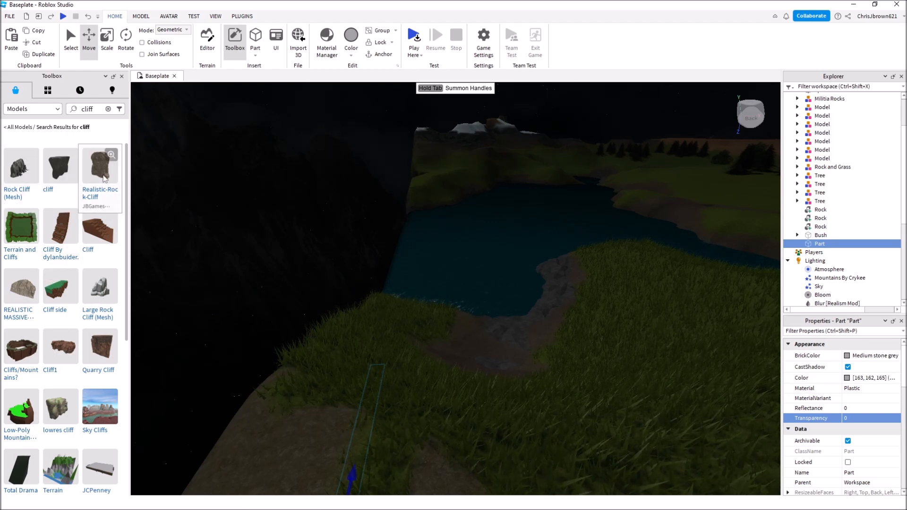
pyautogui.scroll(-4, 96, 387)
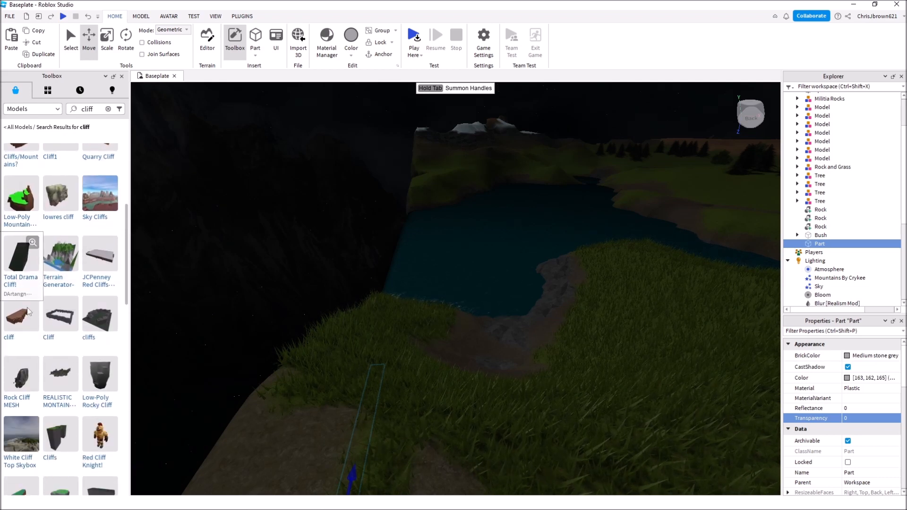
pyautogui.scroll(-7, 66, 338)
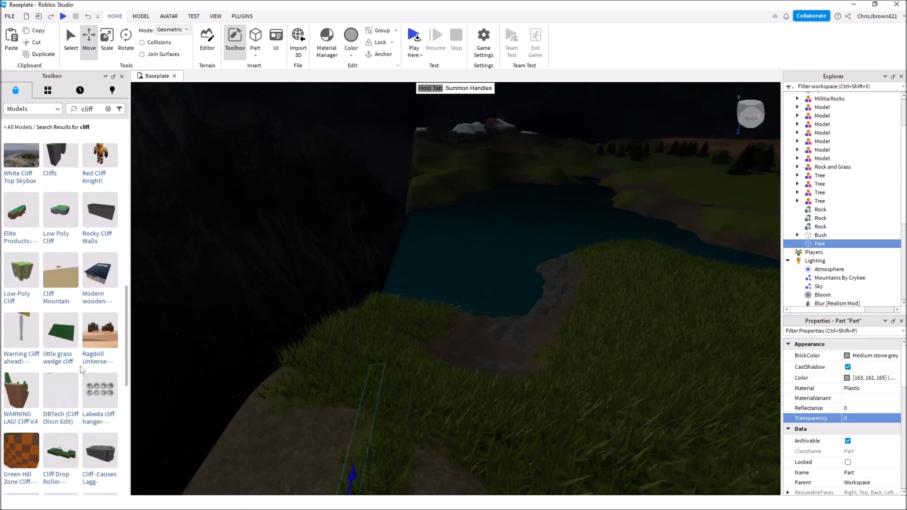
pyautogui.scroll(-1, 73, 381)
pyautogui.scroll(-1, 37, 390)
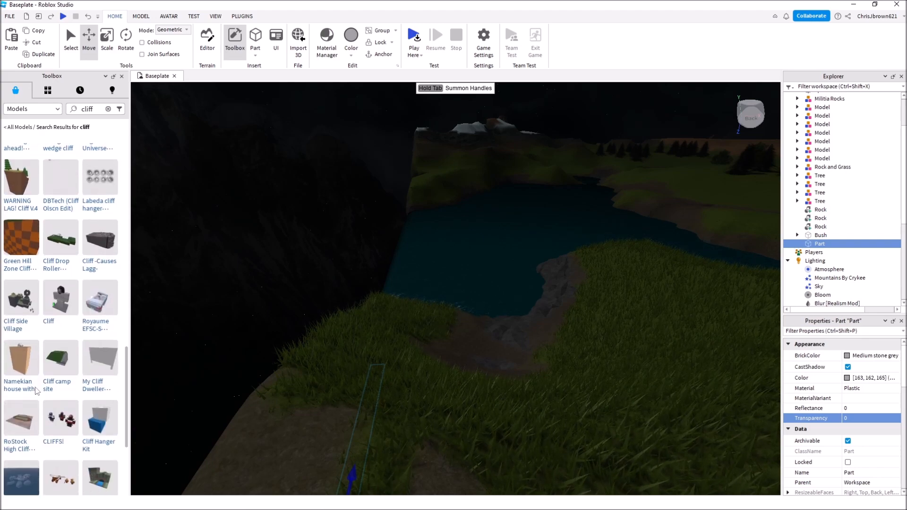
pyautogui.scroll(15, 83, 383)
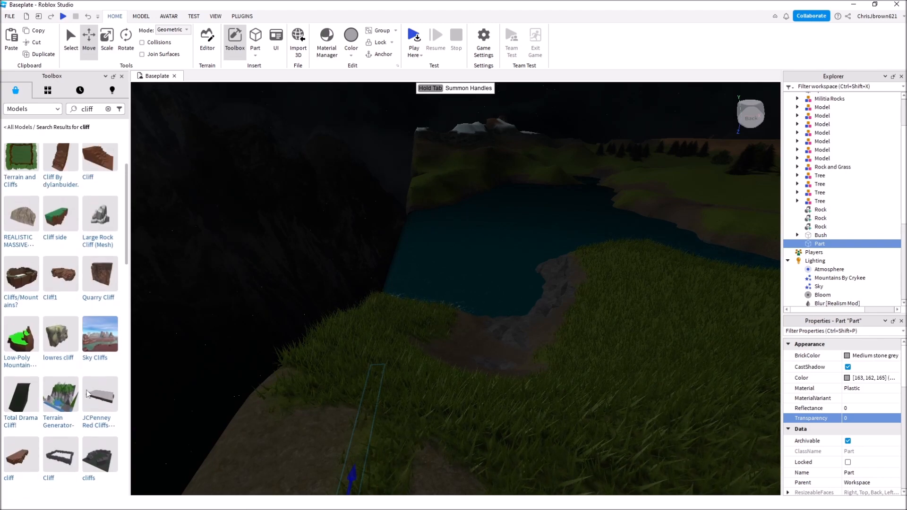
pyautogui.moveTo(99, 181); pyautogui.dragTo(321, 364)
pyautogui.press('w')
pyautogui.moveTo(398, 348); pyautogui.dragTo(398, 348, button='right')
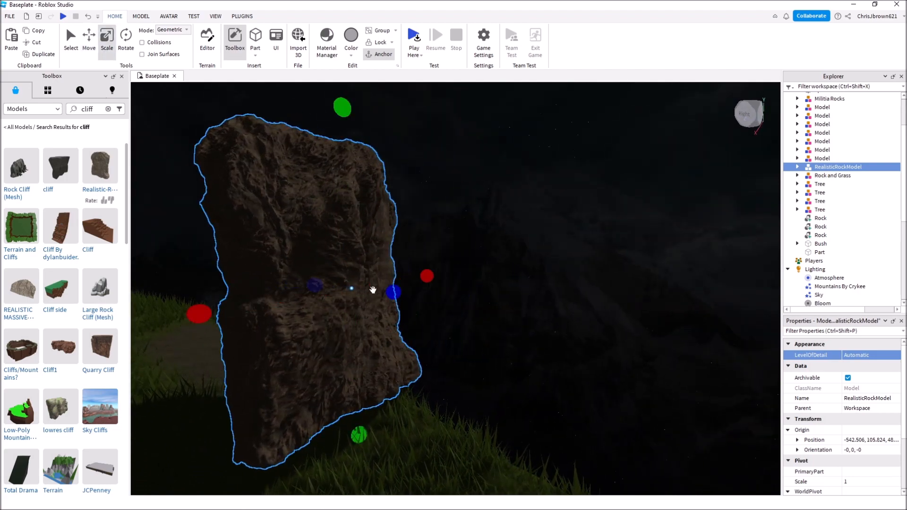
# Rotate the rock cliff about its vertical axis to a Y orientation of -90 degrees.
pyautogui.click(126, 42)
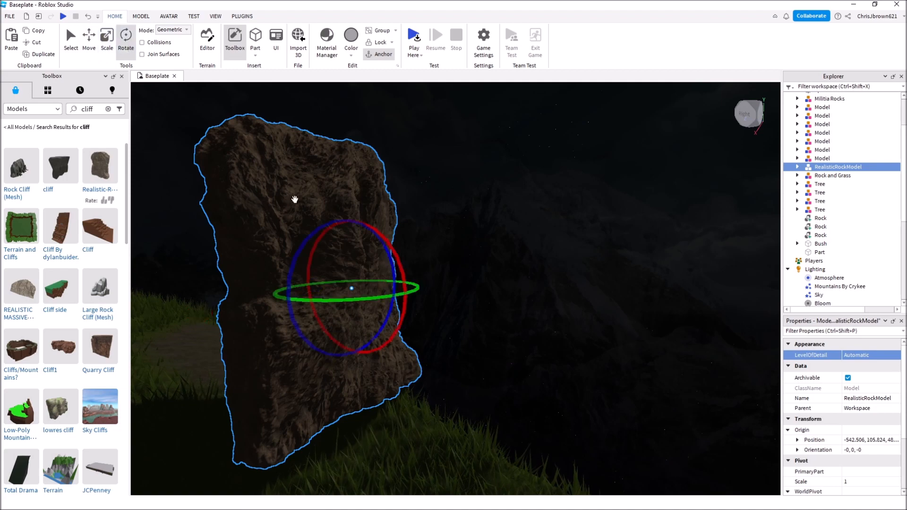
pyautogui.moveTo(354, 298); pyautogui.dragTo(238, 293)
pyautogui.press('d')
pyautogui.moveTo(327, 293); pyautogui.dragTo(325, 293, button='right')
# Move the rock cliff outward and down against the terrain's outer edge, at about X -552, Y 96.
pyautogui.click(88, 37)
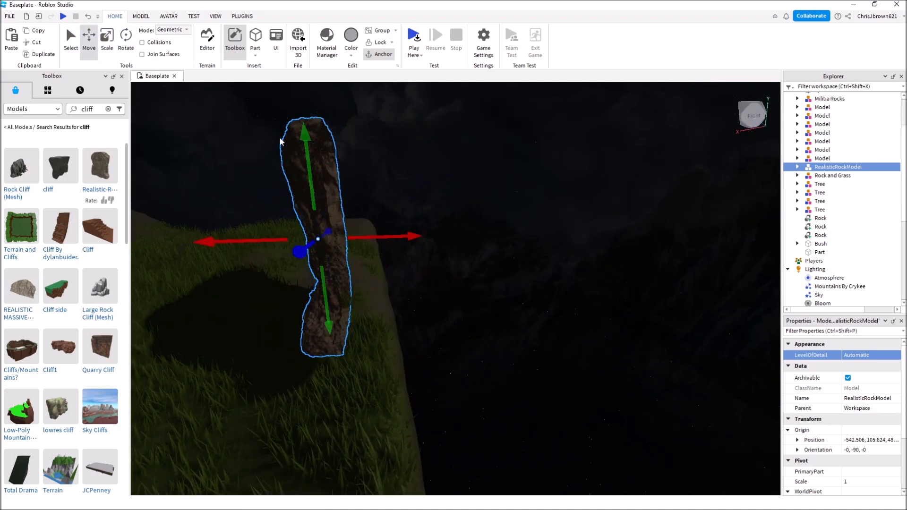
pyautogui.moveTo(393, 234); pyautogui.dragTo(448, 261)
pyautogui.moveTo(379, 148); pyautogui.dragTo(394, 210)
pyautogui.moveTo(394, 209); pyautogui.dragTo(401, 214, button='right')
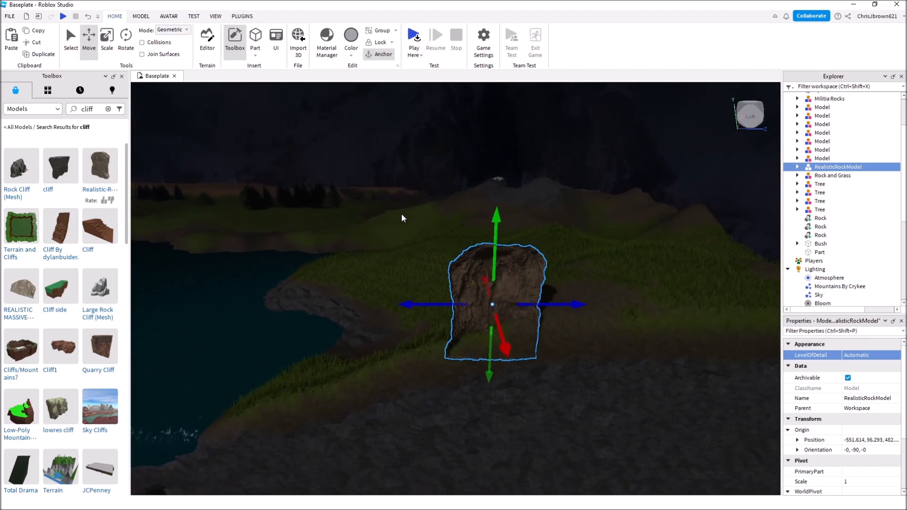
pyautogui.press('s')
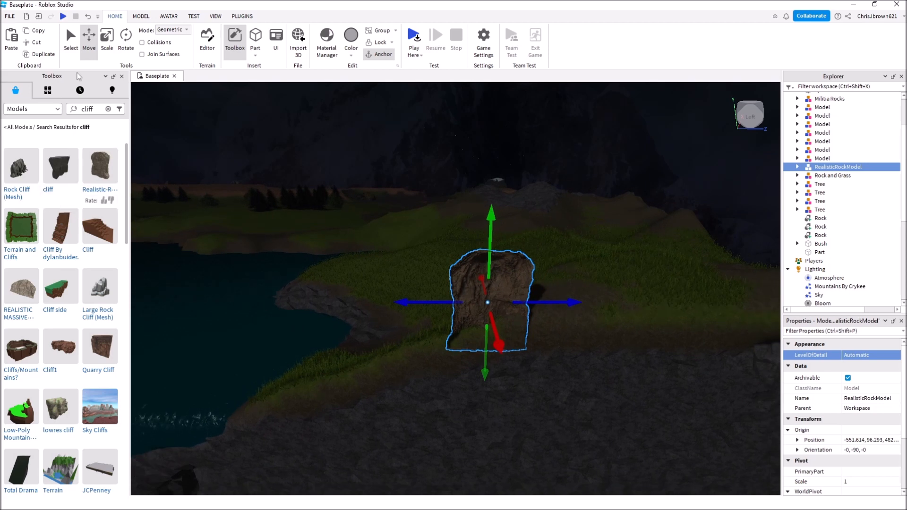
# Scale the rock cliff at the map's edge up to a scale of about 15.5.
pyautogui.click(107, 48)
pyautogui.moveTo(439, 308); pyautogui.dragTo(262, 303)
pyautogui.moveTo(556, 316); pyautogui.dragTo(595, 316)
pyautogui.moveTo(595, 316); pyautogui.dragTo(595, 316, button='right')
pyautogui.moveTo(378, 346); pyautogui.dragTo(710, 318)
pyautogui.press('d')
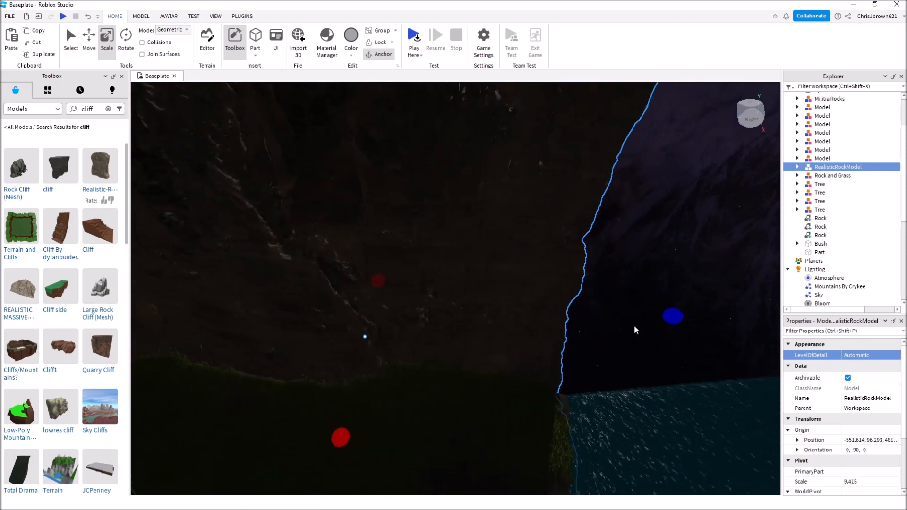
pyautogui.press('s')
pyautogui.moveTo(592, 306); pyautogui.dragTo(721, 290)
pyautogui.press('a')
pyautogui.moveTo(666, 296); pyautogui.dragTo(666, 297, button='right')
# Duplicate the enlarged rock cliff.
pyautogui.rightClick(597, 242)
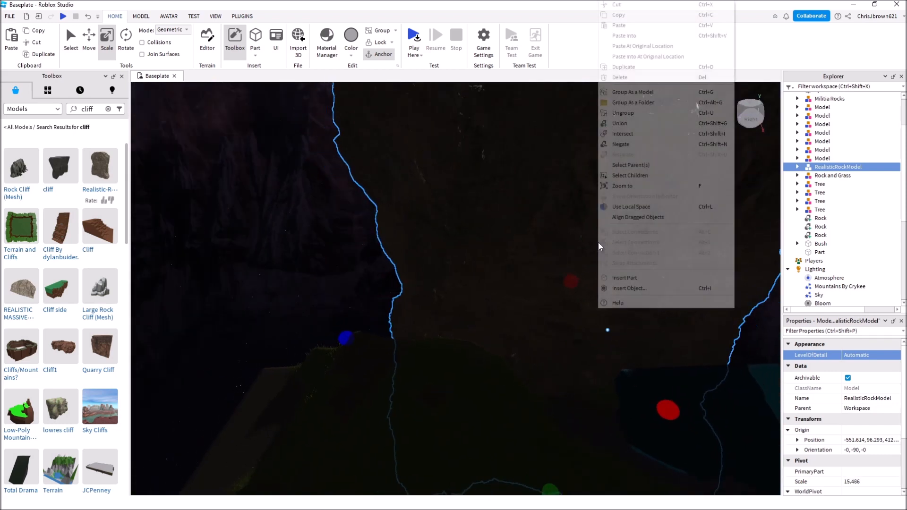
pyautogui.moveTo(558, 221); pyautogui.dragTo(558, 220, button='right')
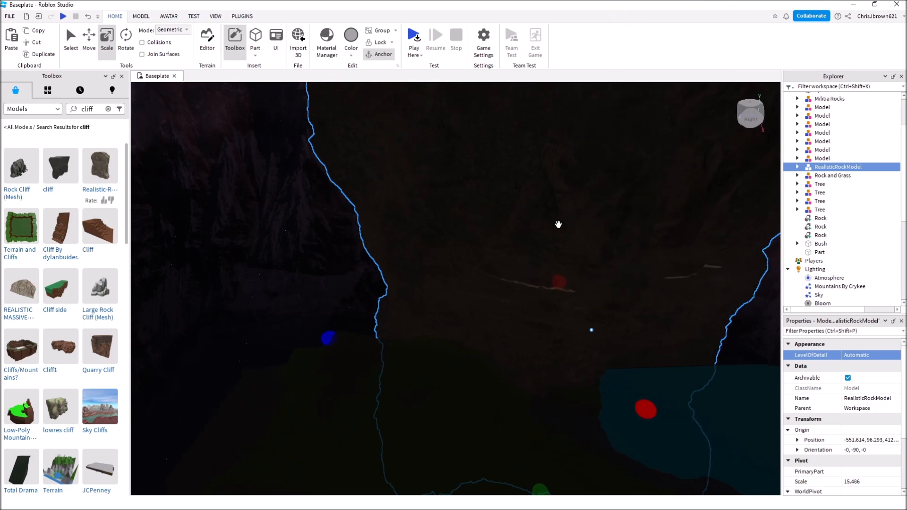
pyautogui.rightClick(559, 220)
pyautogui.click(601, 46)
pyautogui.scroll(5, 560, 249)
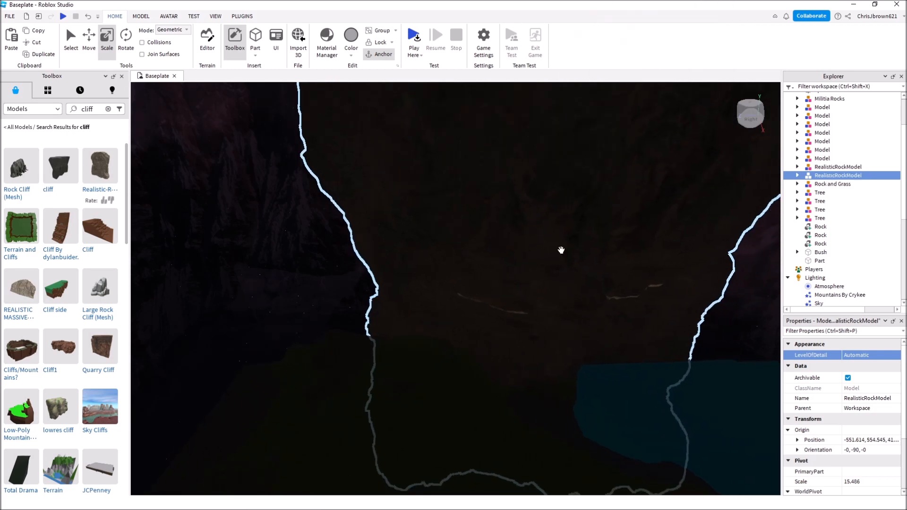
# Move the original rock cliff along the terrain's edge to about Z 203.
pyautogui.scroll(-2, 561, 250)
pyautogui.click(551, 265)
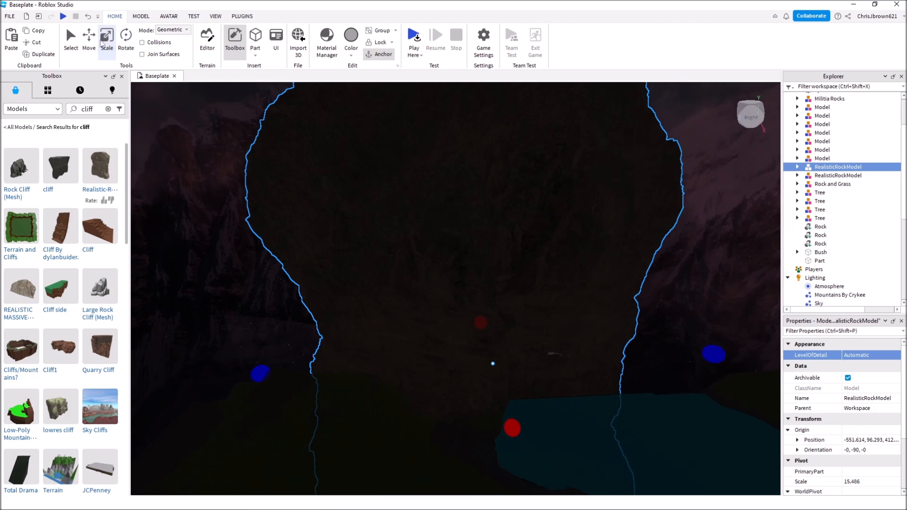
pyautogui.moveTo(546, 368); pyautogui.dragTo(796, 332)
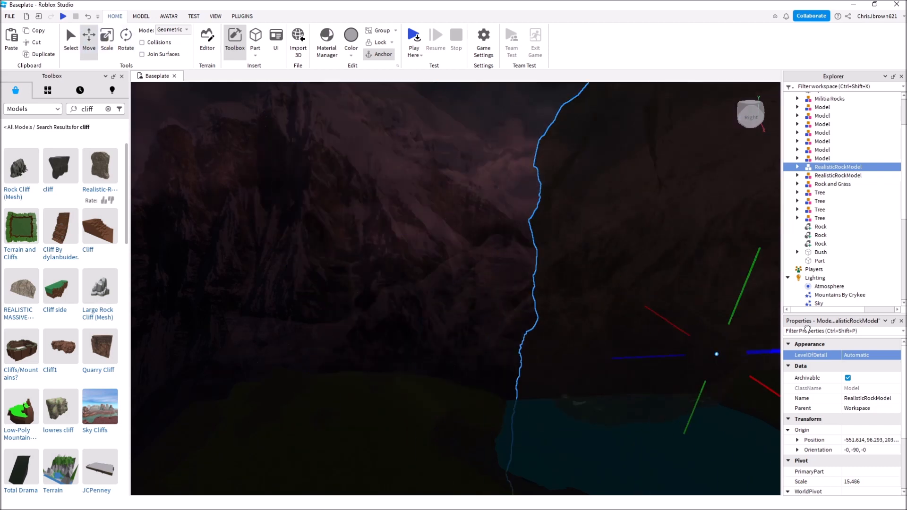
pyautogui.press('f')
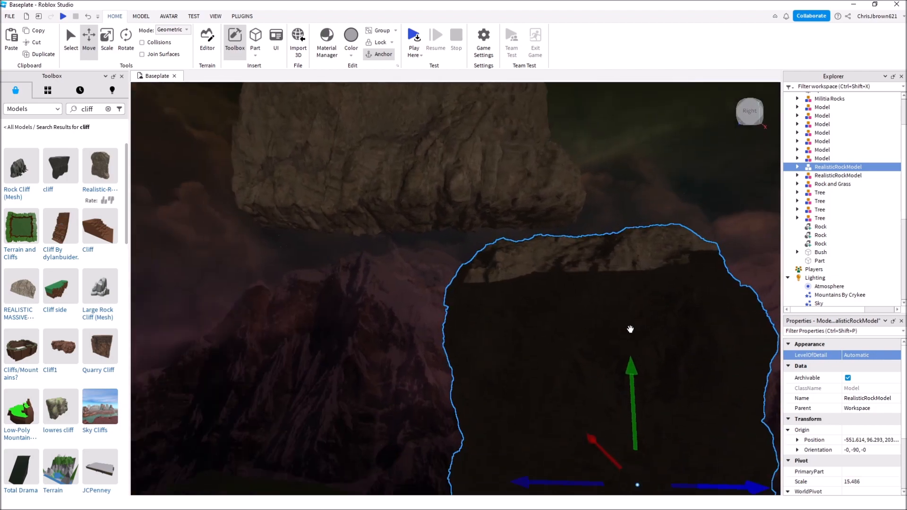
# Lower the duplicate cliff to about Y 215 and shift it along the edge beside the first cliff.
pyautogui.click(452, 194)
pyautogui.moveTo(444, 194); pyautogui.dragTo(457, 503)
pyautogui.moveTo(526, 350); pyautogui.dragTo(526, 351, button='right')
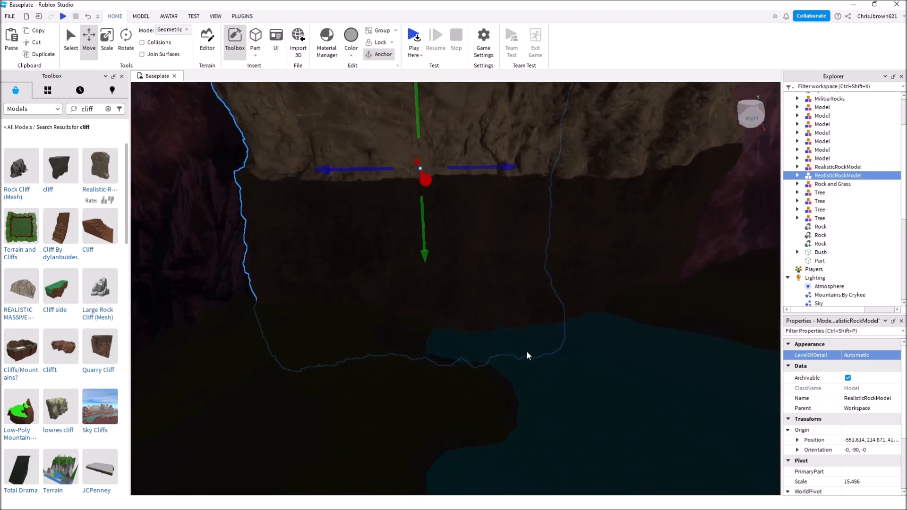
pyautogui.moveTo(362, 172); pyautogui.dragTo(524, 190)
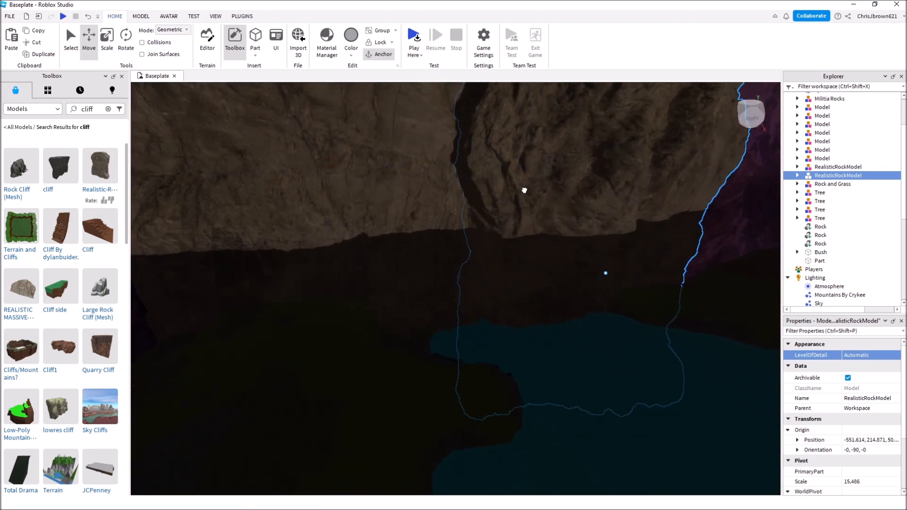
pyautogui.click(524, 190)
pyautogui.click(423, 358)
# Examine the scale of the lower cliff model and the collision properties of its four Rock mesh parts.
pyautogui.moveTo(419, 330); pyautogui.dragTo(420, 328, button='right')
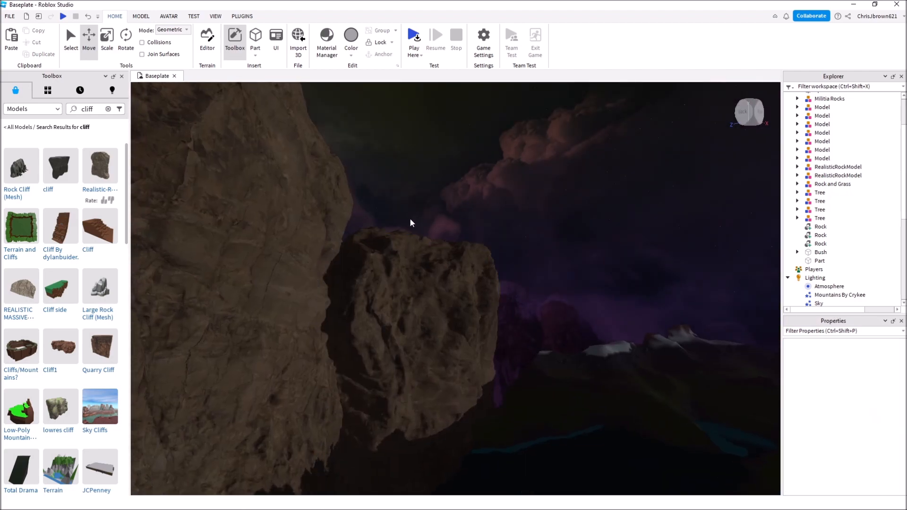
pyautogui.moveTo(306, 291); pyautogui.dragTo(305, 294, button='right')
pyautogui.press('s')
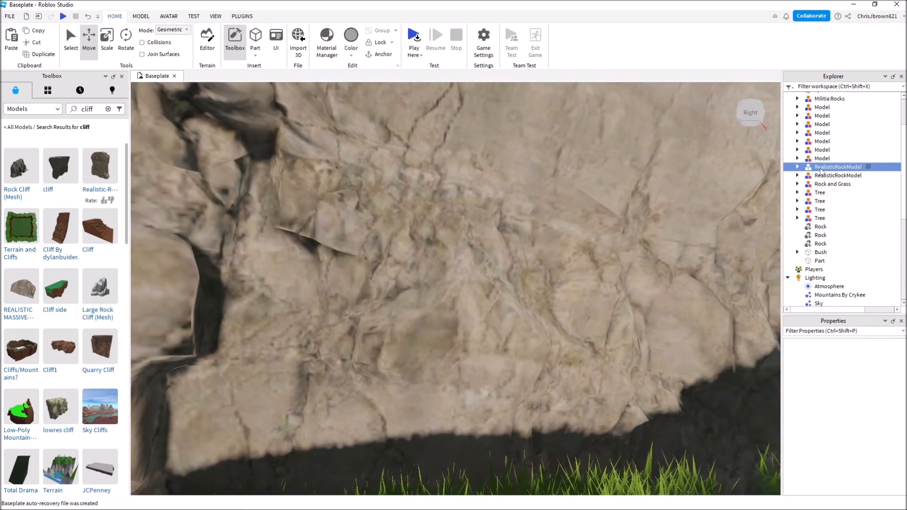
pyautogui.click(820, 168)
pyautogui.scroll(-3, 851, 387)
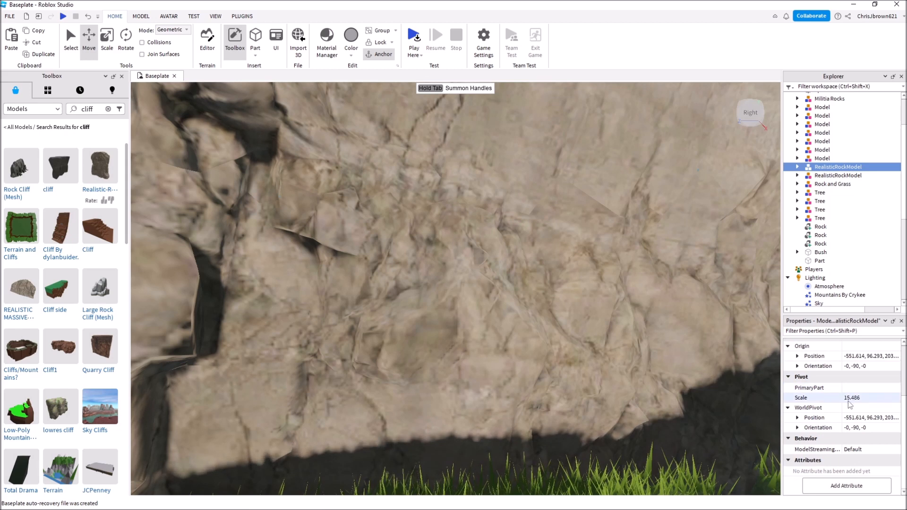
pyautogui.scroll(3, 848, 403)
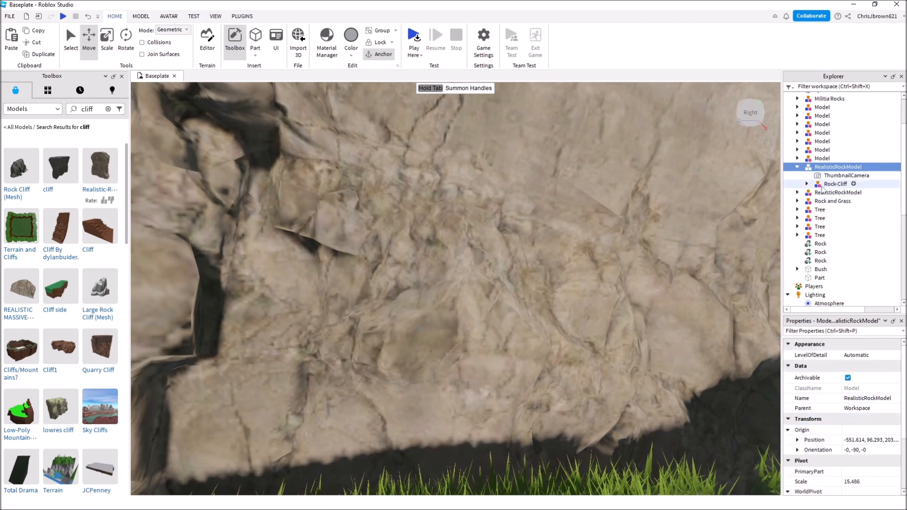
pyautogui.click(822, 186)
pyautogui.scroll(-3, 859, 405)
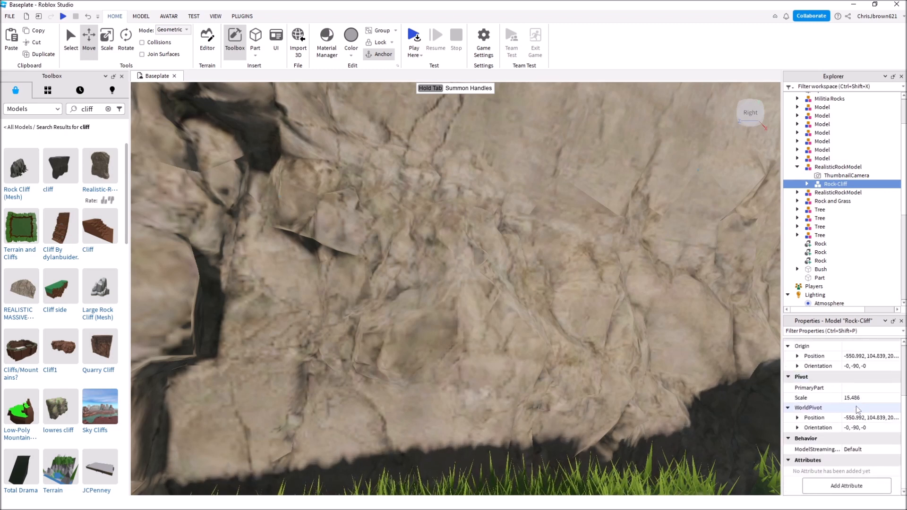
pyautogui.scroll(3, 857, 408)
pyautogui.click(807, 184)
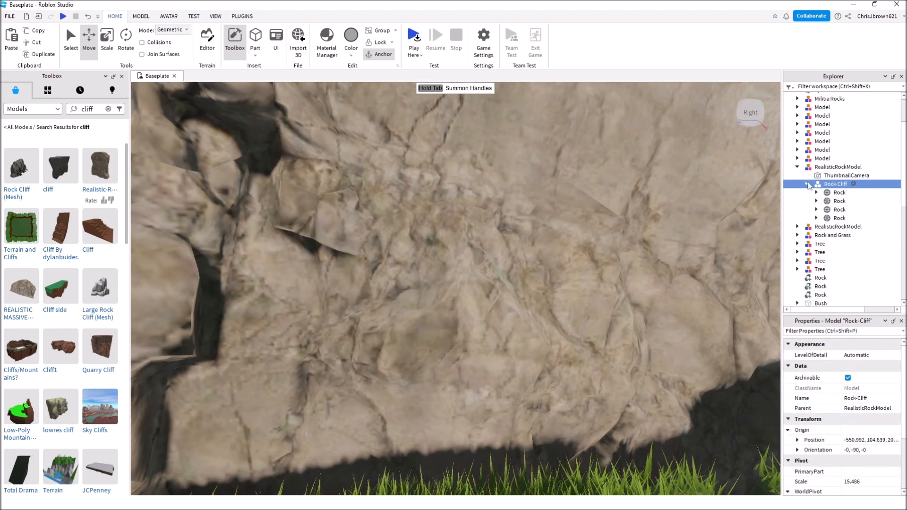
pyautogui.click(836, 193)
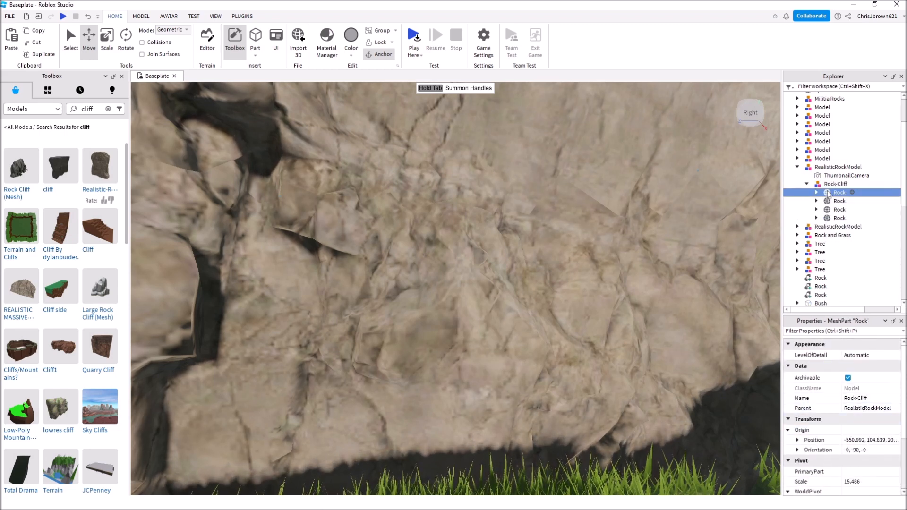
pyautogui.keyDown('shift'); pyautogui.click(838, 218); pyautogui.keyUp('shift')
pyautogui.scroll(-5, 859, 400)
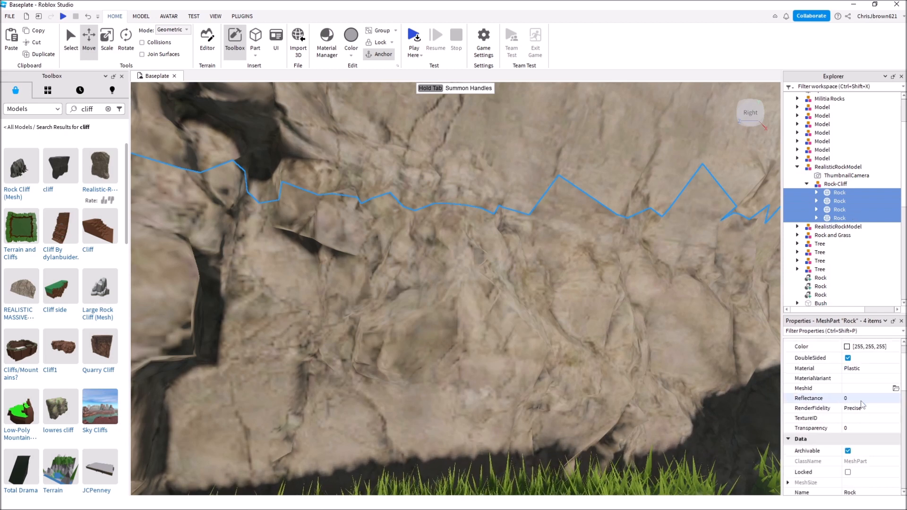
pyautogui.scroll(-6, 859, 399)
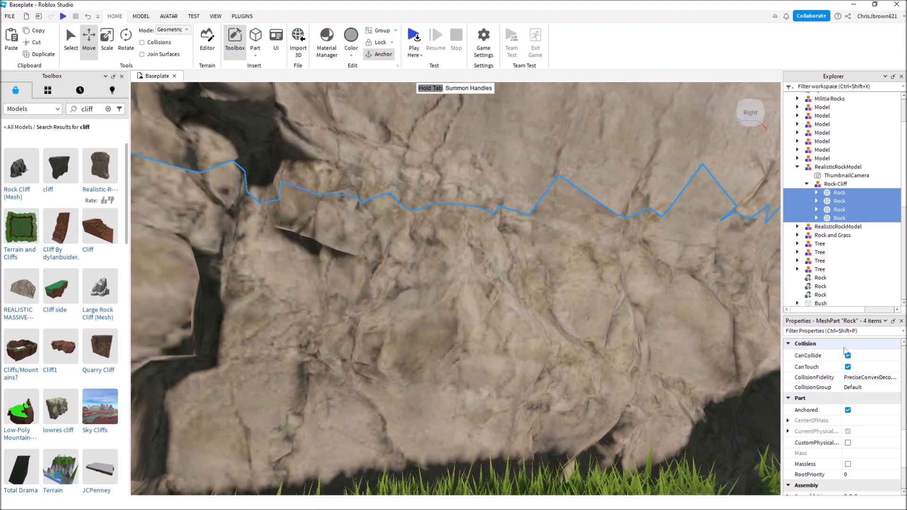
# Playtest from the grass beside the cliffs, walk and swim along the rock face, and stop the test.
pyautogui.press('s')
pyautogui.moveTo(591, 256); pyautogui.dragTo(590, 255, button='right')
pyautogui.click(415, 37)
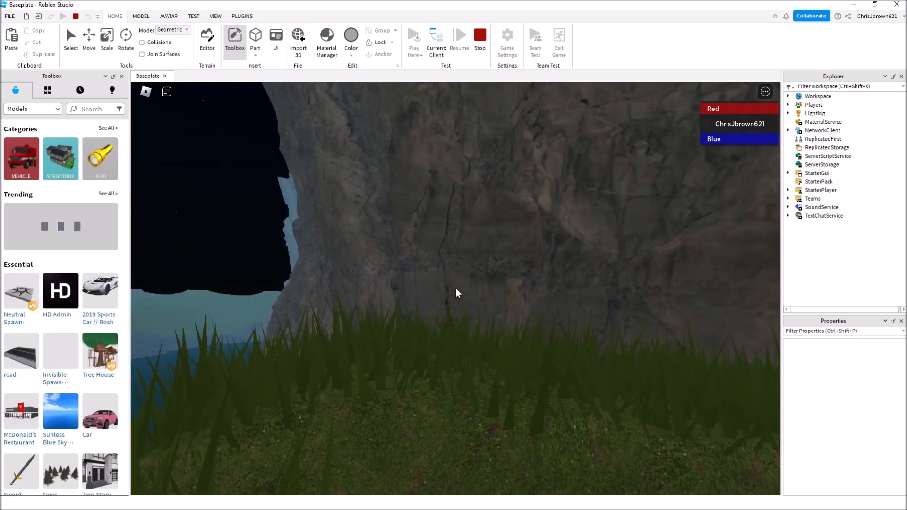
pyautogui.press('w')
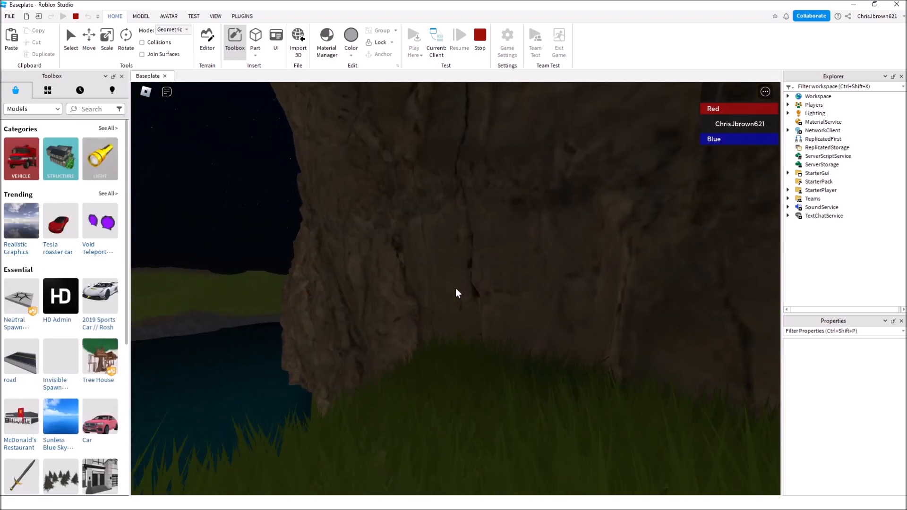
pyautogui.press('w')
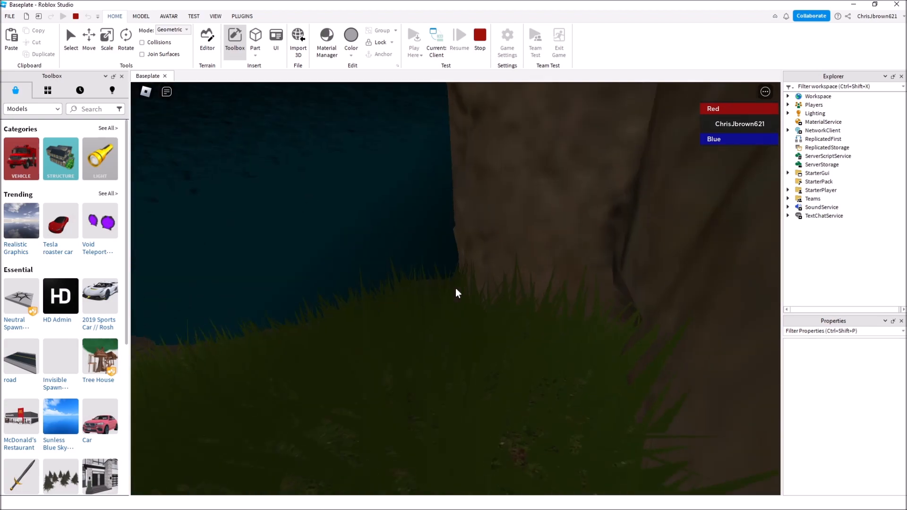
pyautogui.press('w')
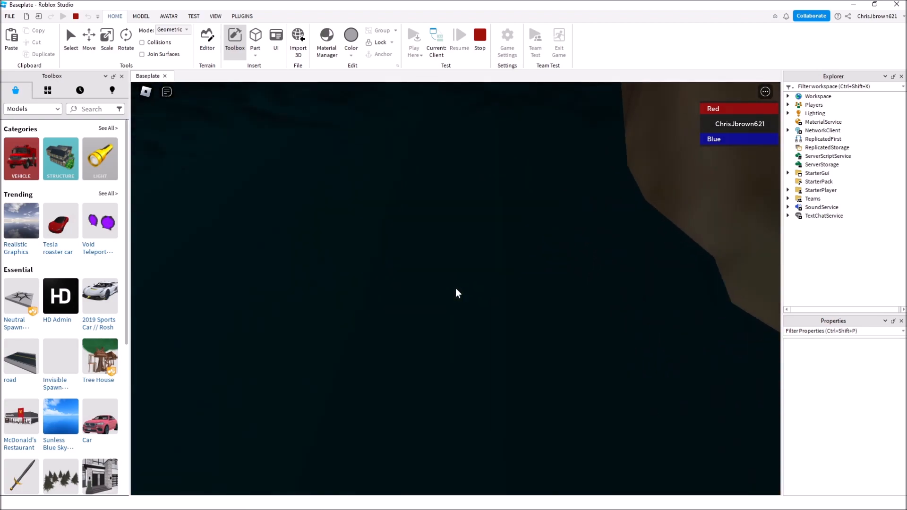
pyautogui.press('w')
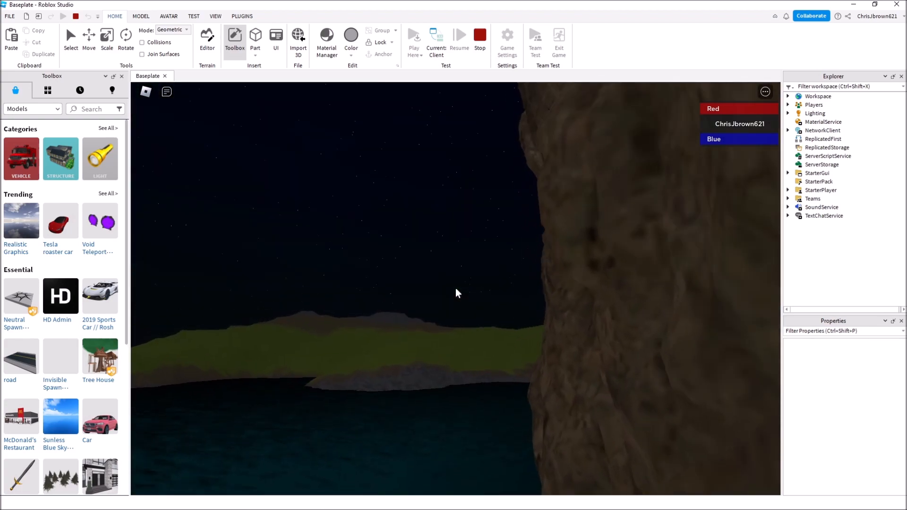
pyautogui.press('w')
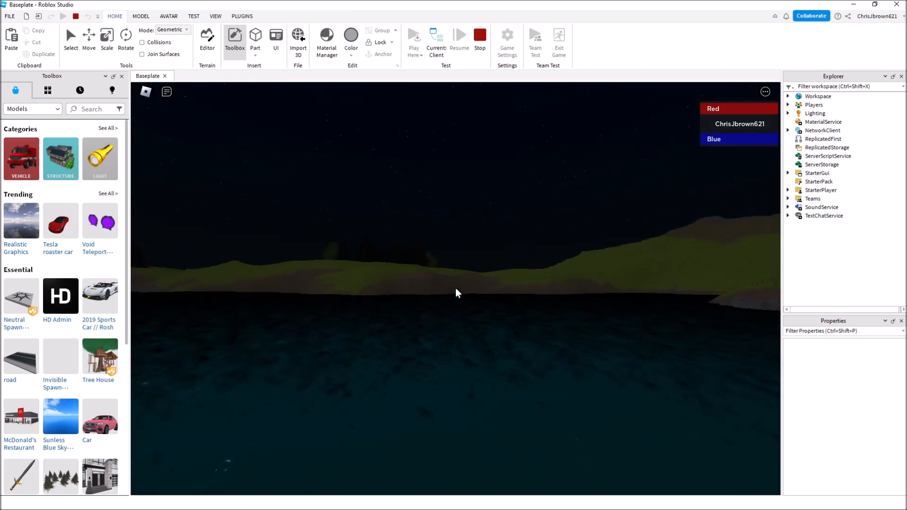
pyautogui.press('w')
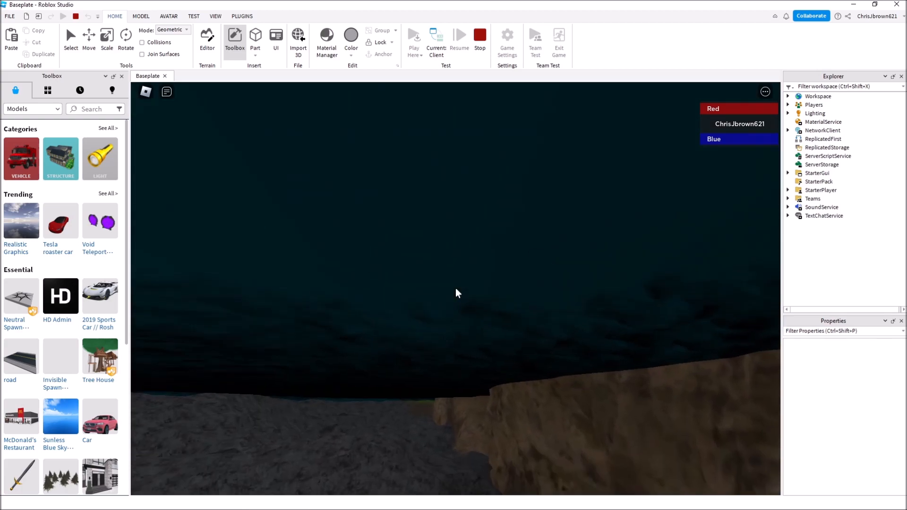
pyautogui.press('w')
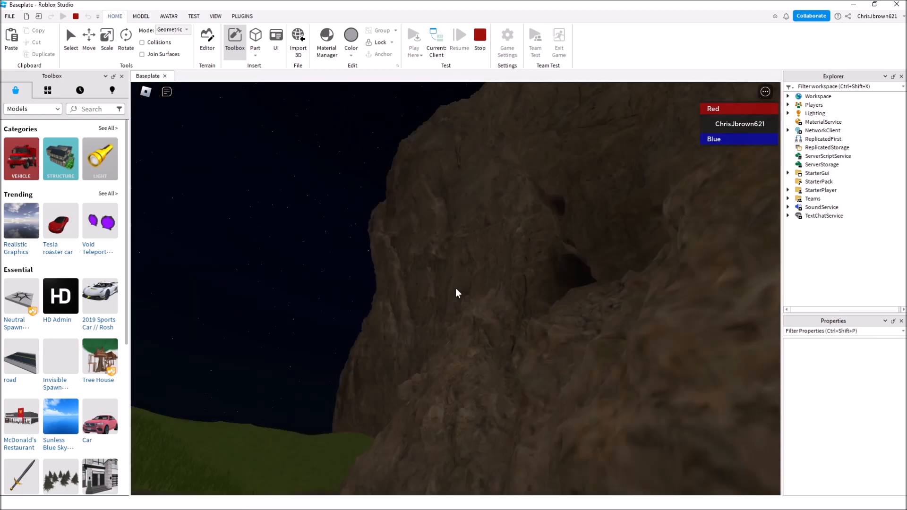
pyautogui.press('w')
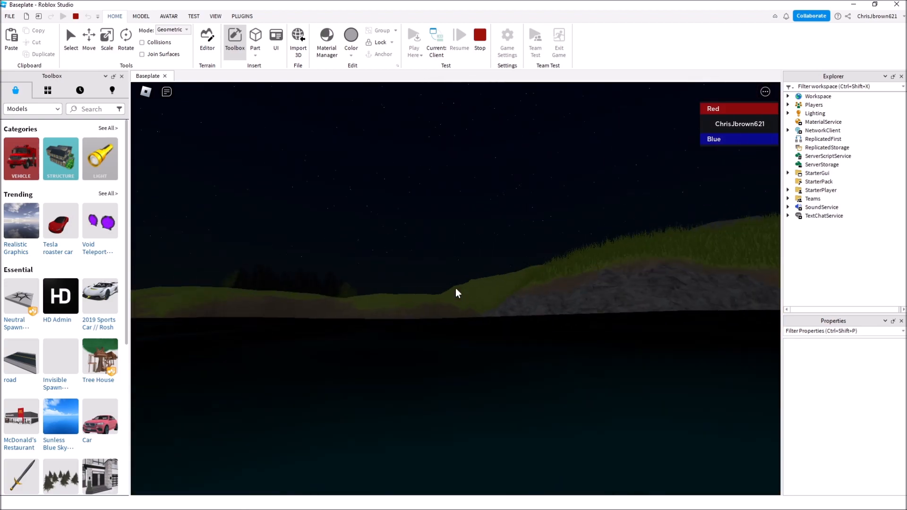
pyautogui.press('w')
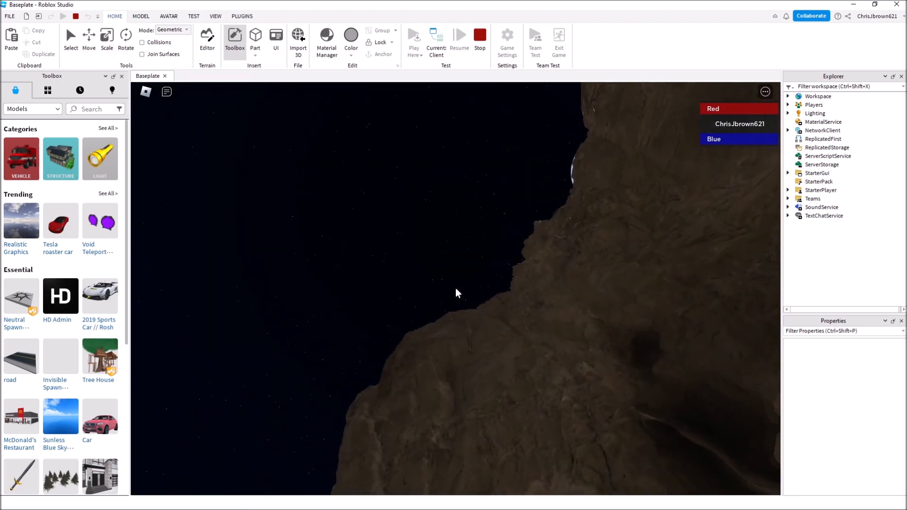
pyautogui.press('w')
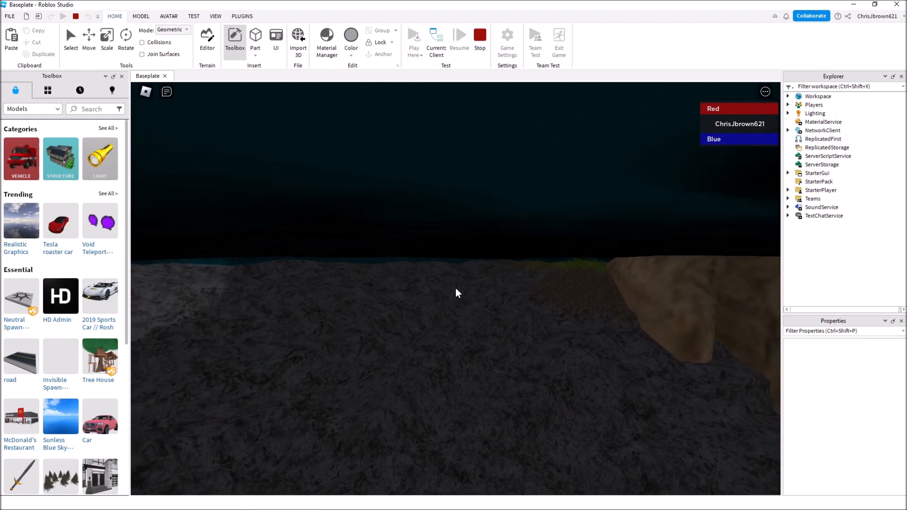
pyautogui.press('Escape')
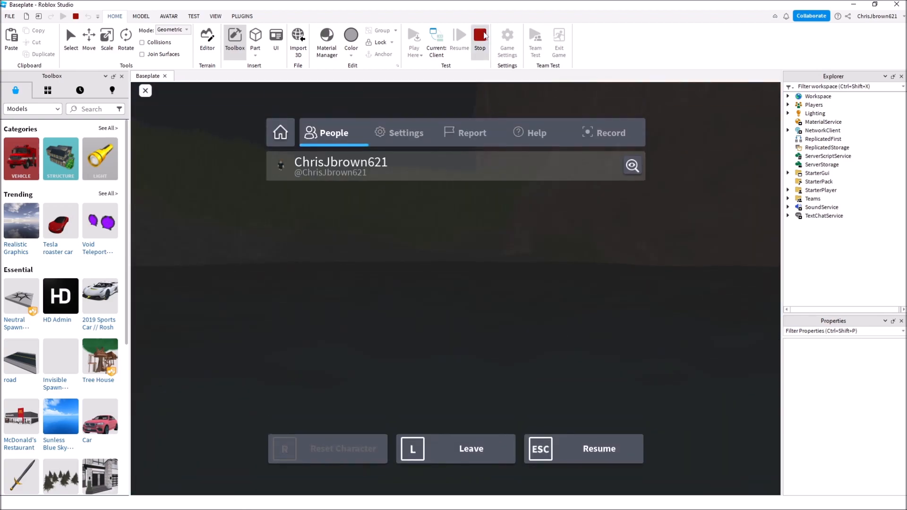
pyautogui.click(480, 35)
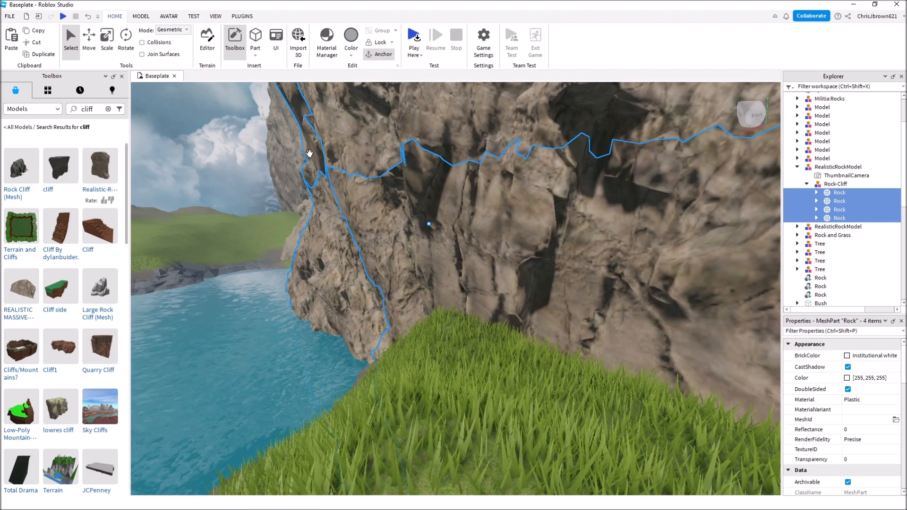
# Collapse the expanded cliff model and group the four SpawnLocation objects into a folder named Spawn Locations.
pyautogui.click(807, 185)
pyautogui.click(798, 167)
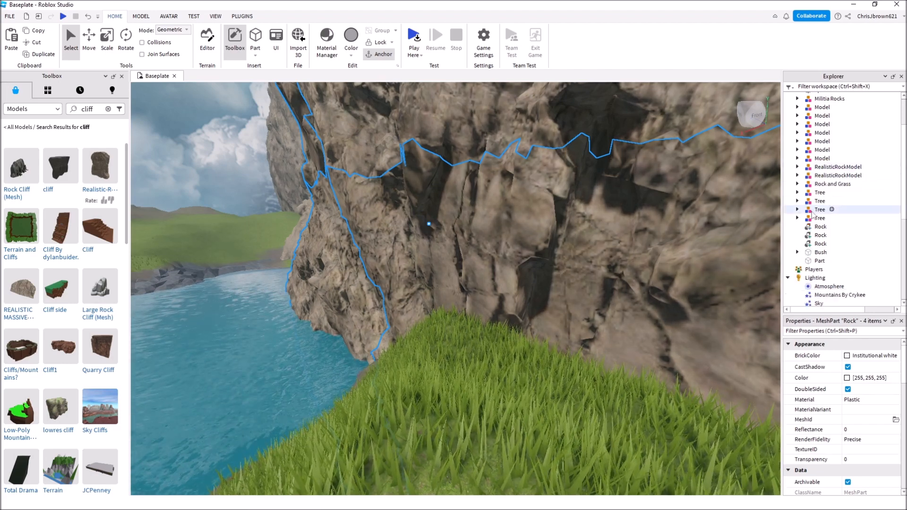
pyautogui.scroll(3, 812, 214)
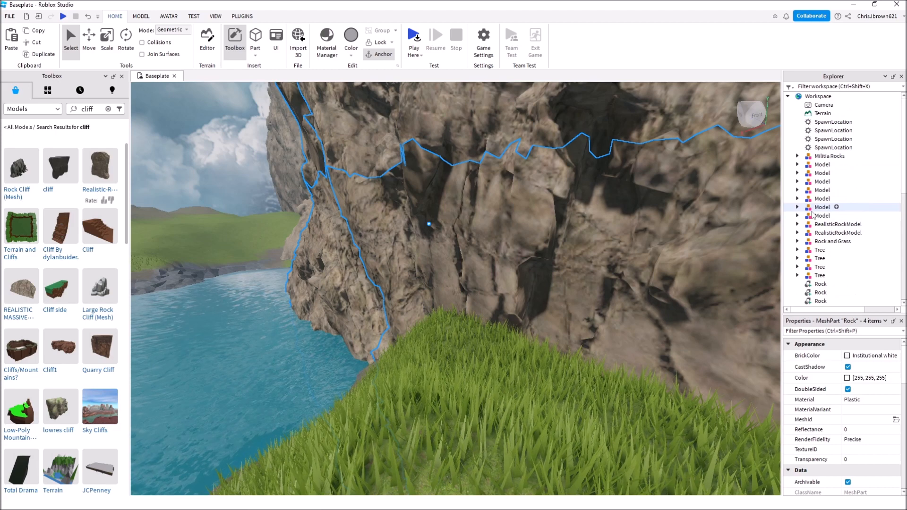
pyautogui.click(822, 124)
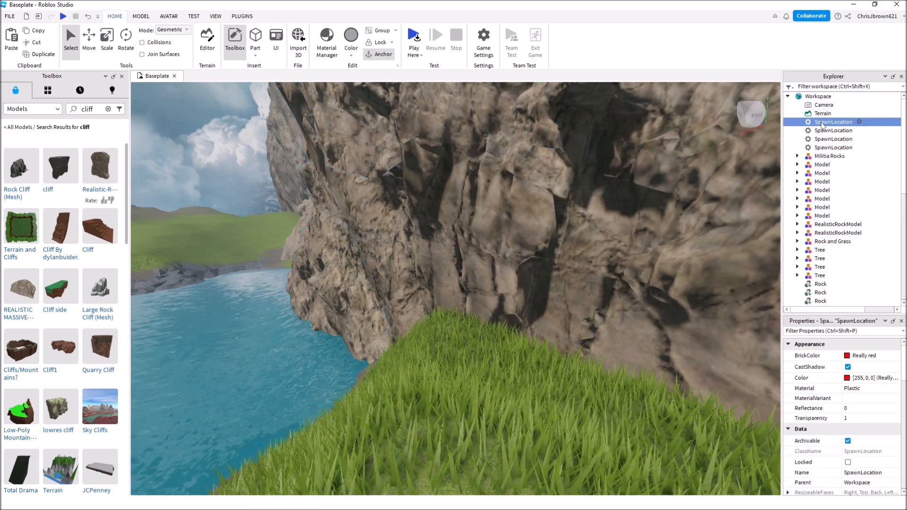
pyautogui.keyDown('shift'); pyautogui.click(824, 148); pyautogui.keyUp('shift')
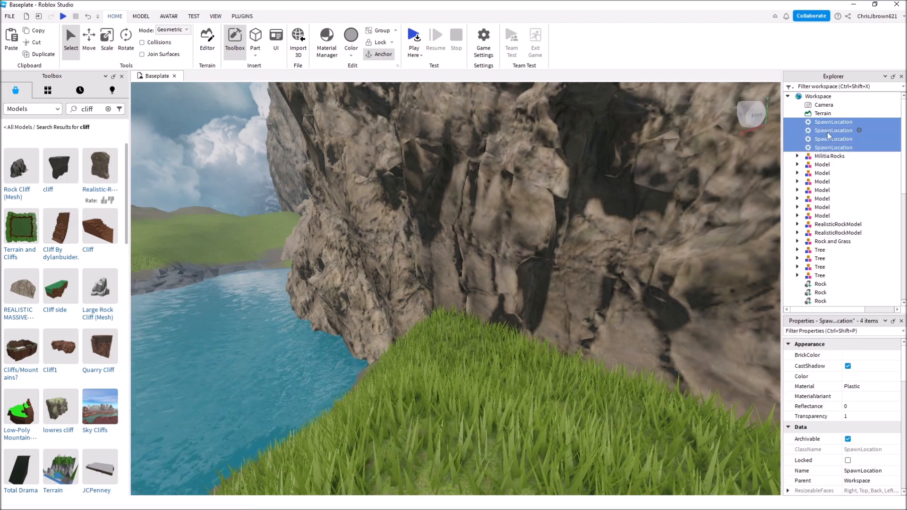
pyautogui.rightClick(828, 135)
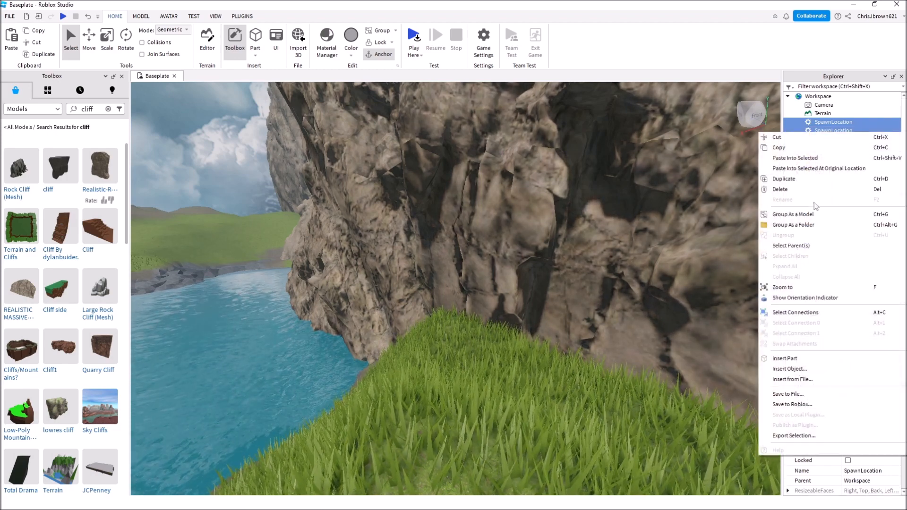
pyautogui.click(812, 224)
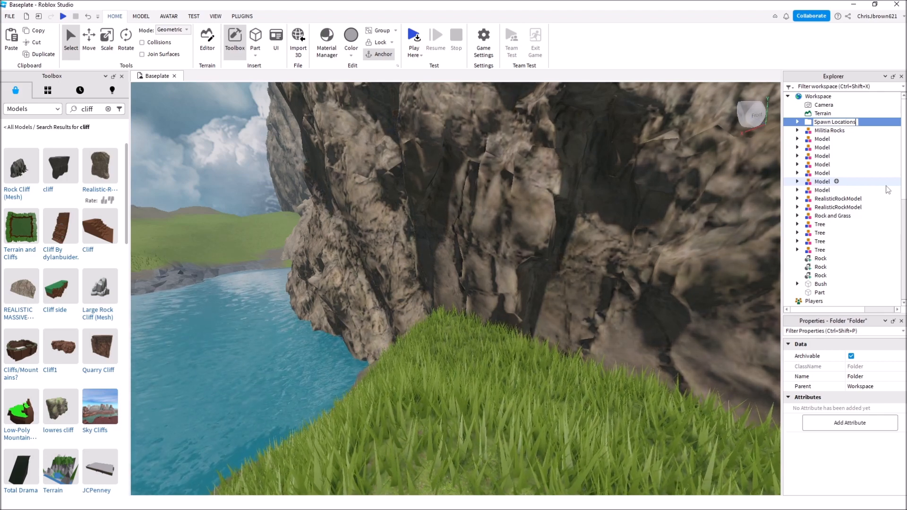
# Group the two large RealisticRockModel cliffs beside the lake into a folder.
pyautogui.click(822, 140)
pyautogui.moveTo(606, 206); pyautogui.dragTo(606, 206, button='right')
pyautogui.scroll(-10, 606, 207)
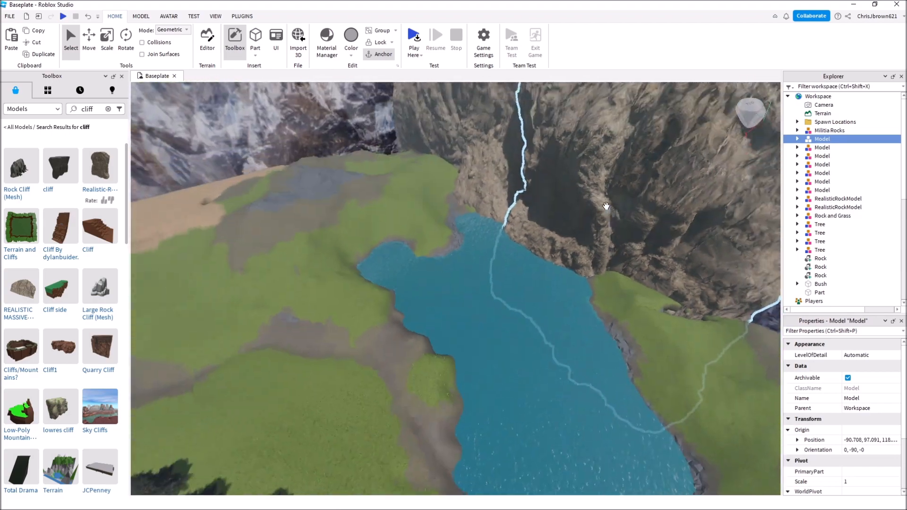
pyautogui.click(605, 206)
pyautogui.press('f')
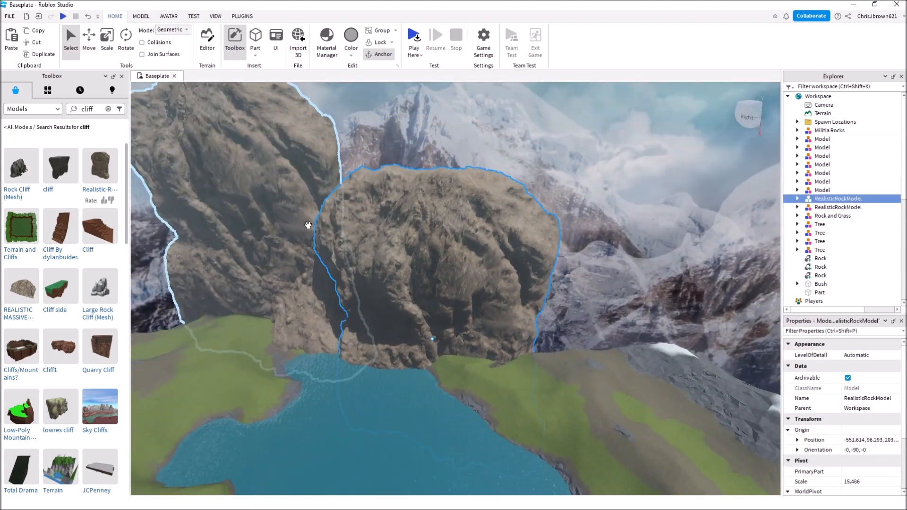
pyautogui.click(305, 222)
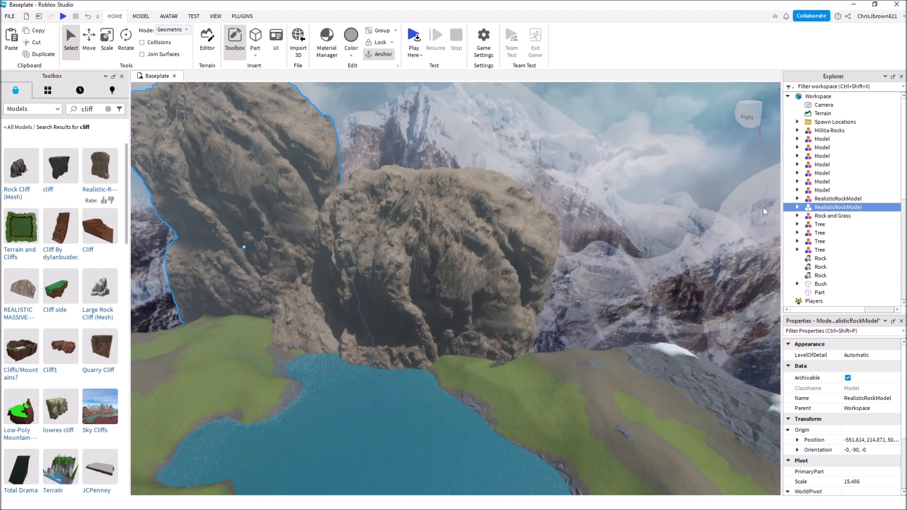
pyautogui.click(824, 201)
pyautogui.rightClick(826, 208)
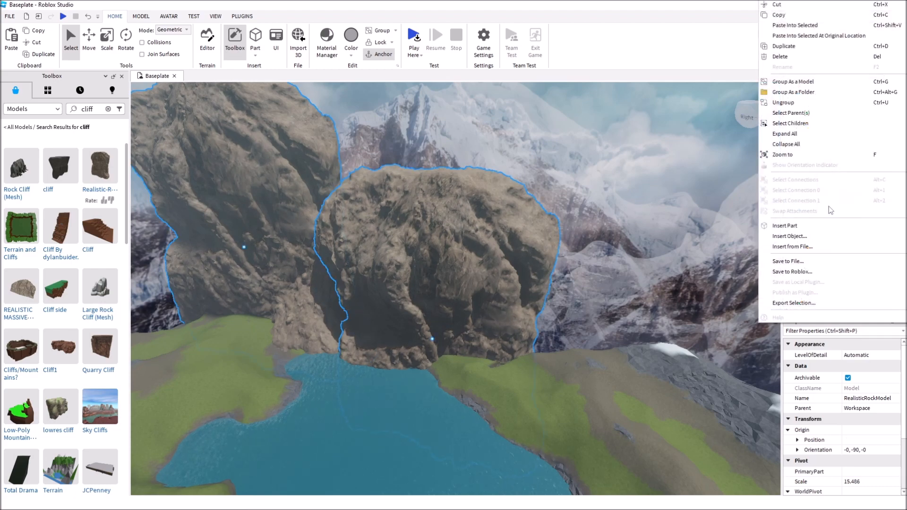
pyautogui.click(788, 94)
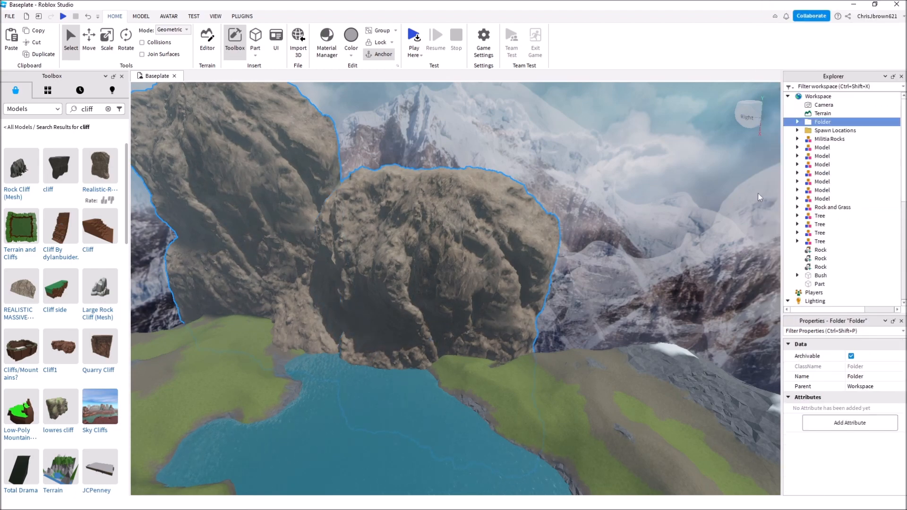
# Rename the folder holding the two cliffs as Cliff Walls.
pyautogui.press('c')
pyautogui.press('l')
pyautogui.press('f')
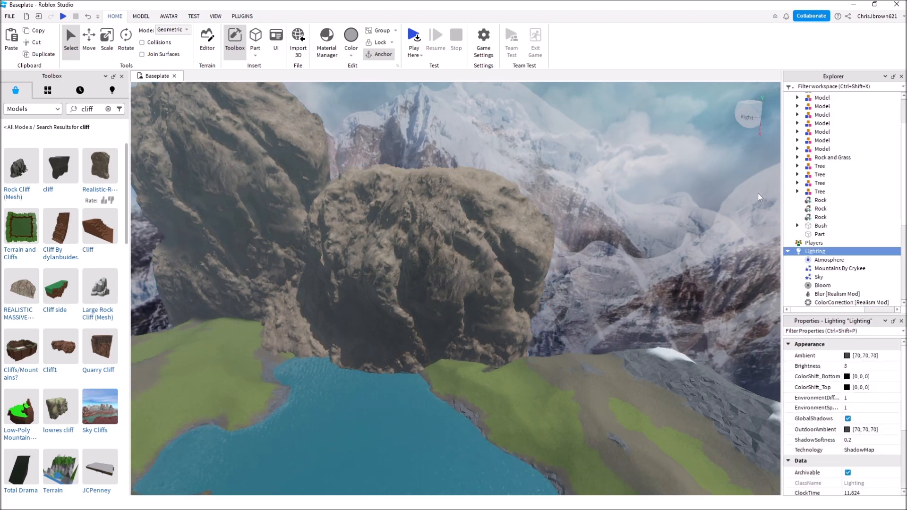
pyautogui.scroll(3, 845, 170)
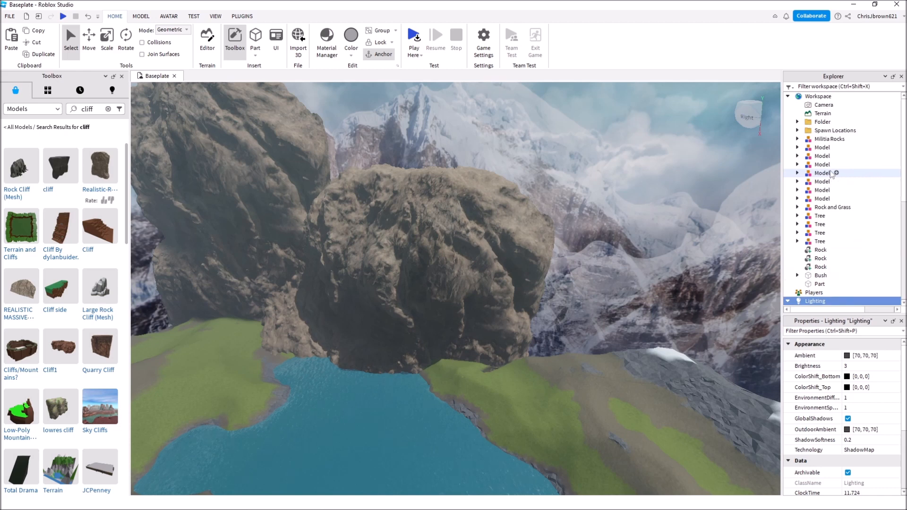
pyautogui.click(822, 123)
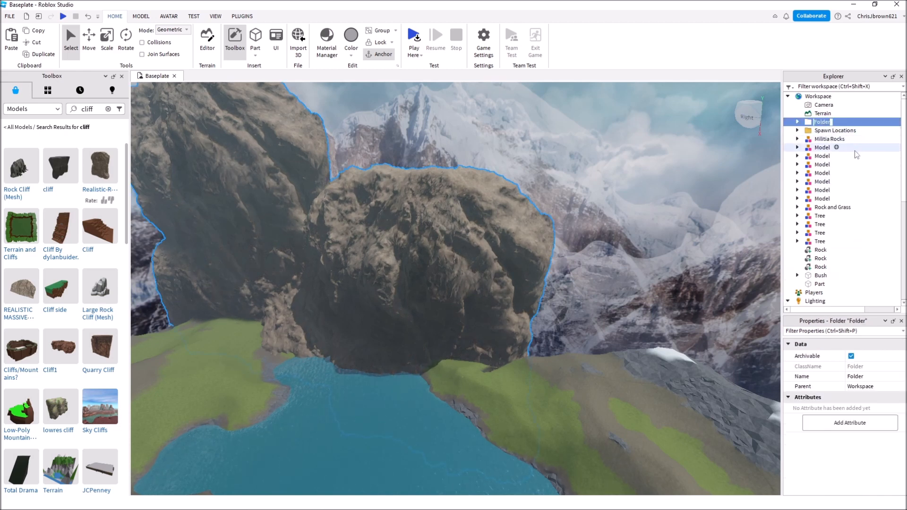
pyautogui.write('Cliff Walls')
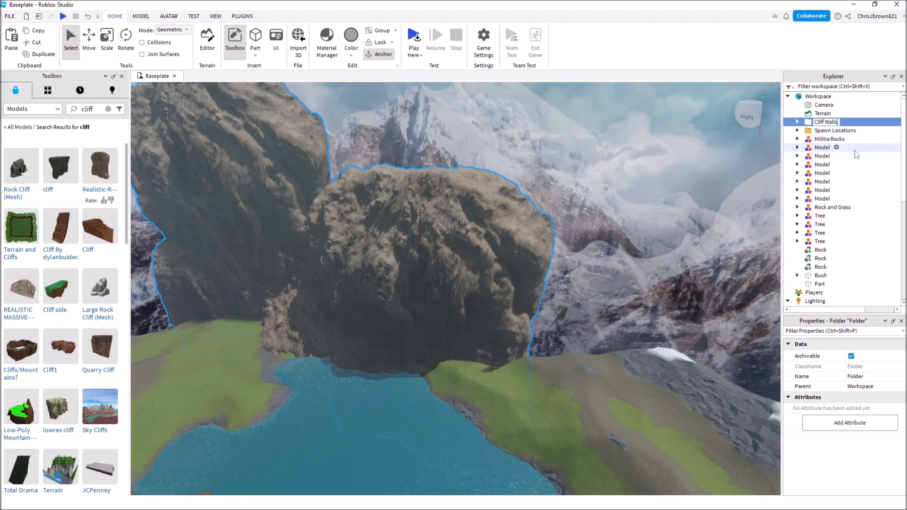
pyautogui.press('Return')
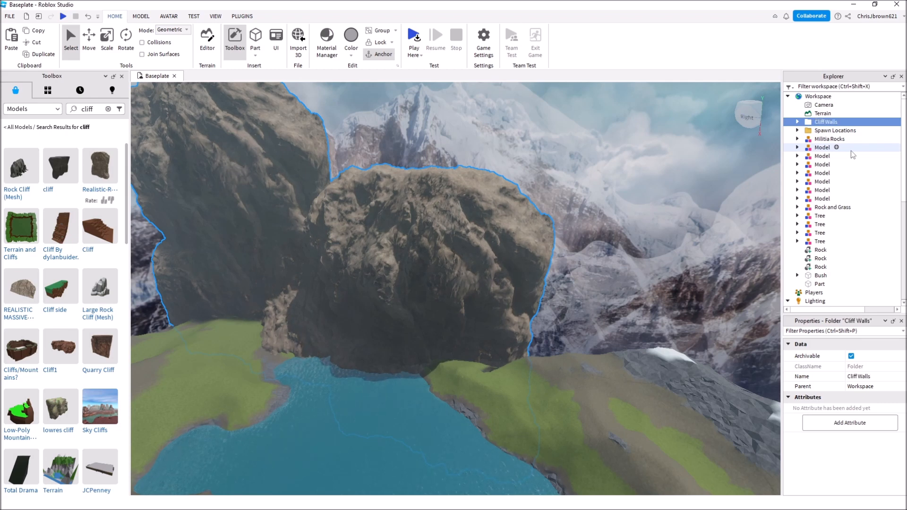
# Group the four Tree models in the Workspace into a folder named Trees.
pyautogui.click(817, 216)
pyautogui.keyDown('shift'); pyautogui.click(820, 241); pyautogui.keyUp('shift')
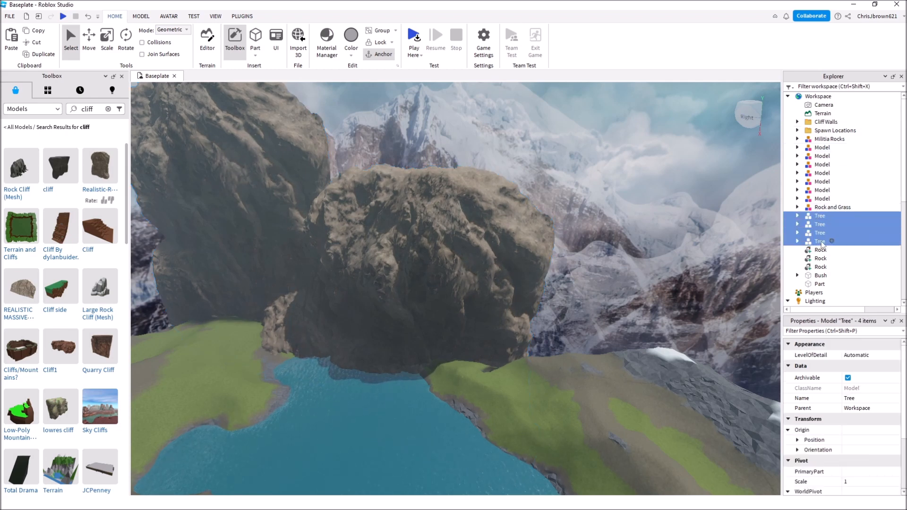
pyautogui.moveTo(815, 222); pyautogui.dragTo(826, 161)
pyautogui.rightClick(817, 232)
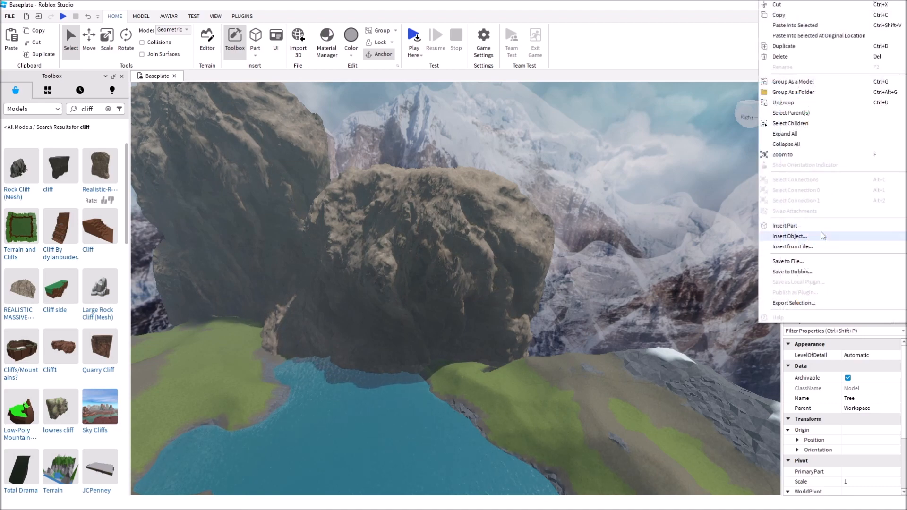
pyautogui.click(798, 92)
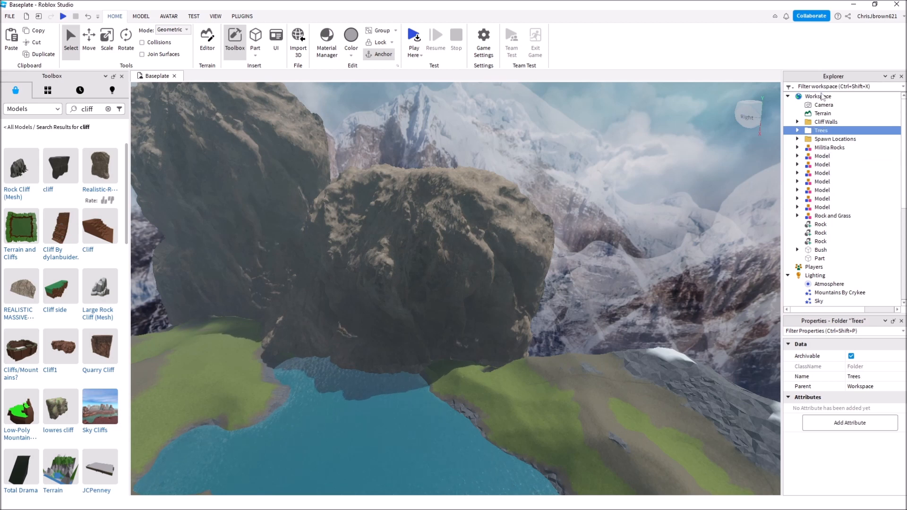
# Focus the view on the Trees folder and examine the tree clusters' placement across the surrounding terrain.
pyautogui.click(797, 123)
pyautogui.click(797, 124)
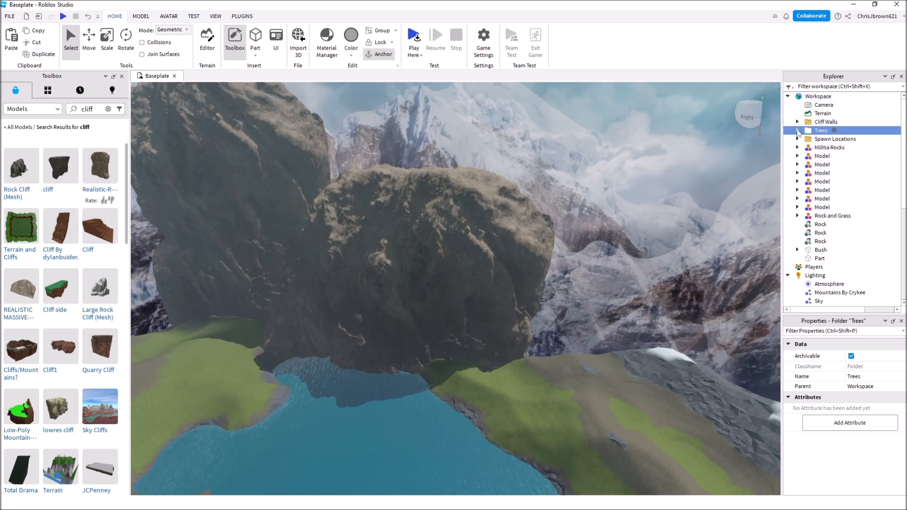
pyautogui.press('f')
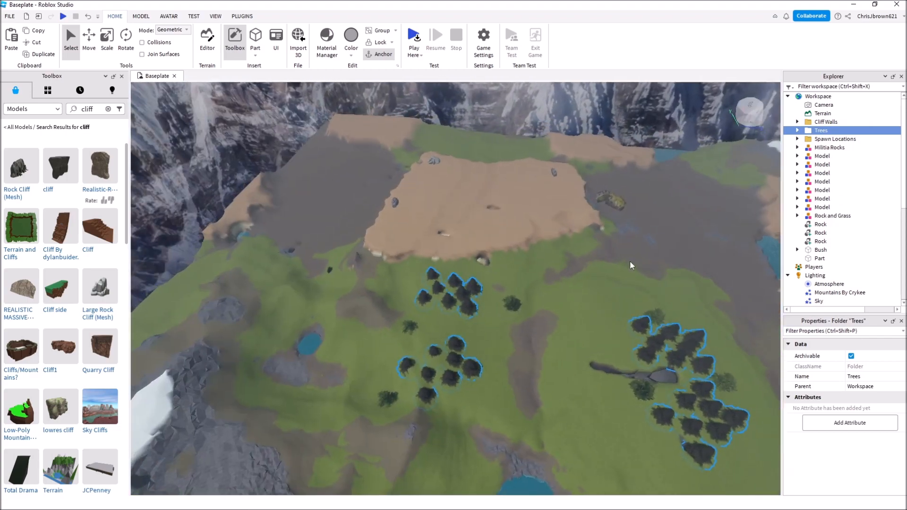
pyautogui.scroll(-3, 631, 265)
pyautogui.moveTo(631, 266); pyautogui.dragTo(590, 268, button='right')
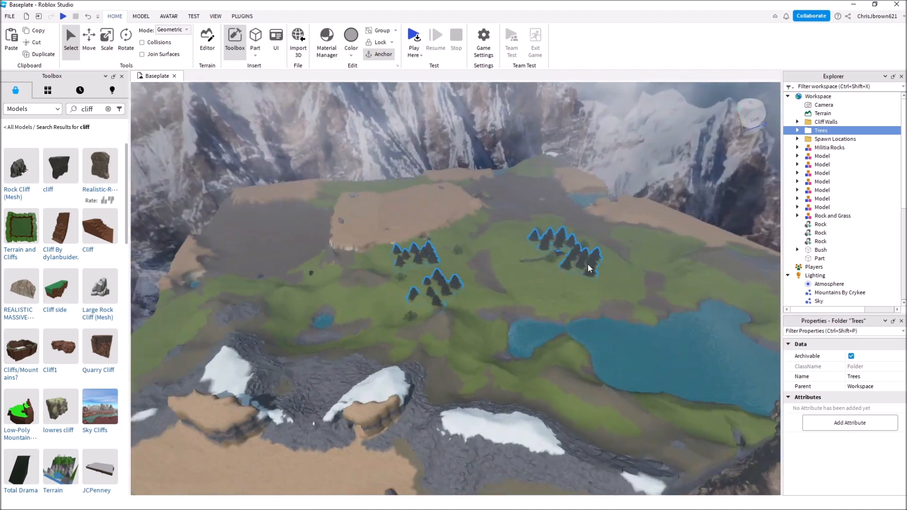
pyautogui.moveTo(590, 268); pyautogui.dragTo(589, 268, button='right')
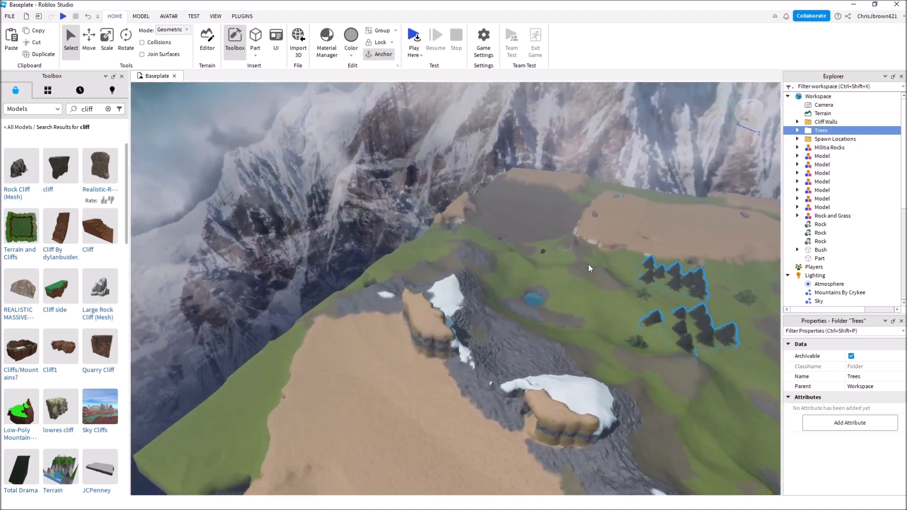
pyautogui.moveTo(589, 268); pyautogui.dragTo(589, 269, button='right')
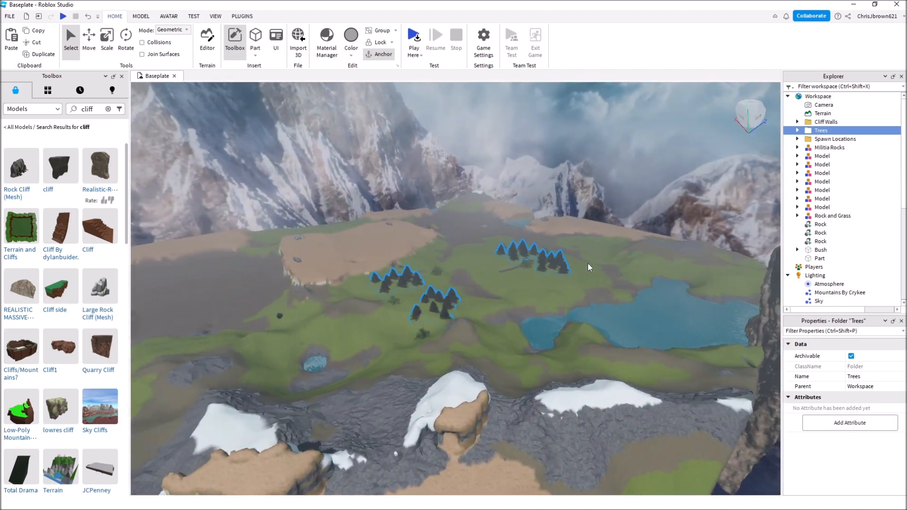